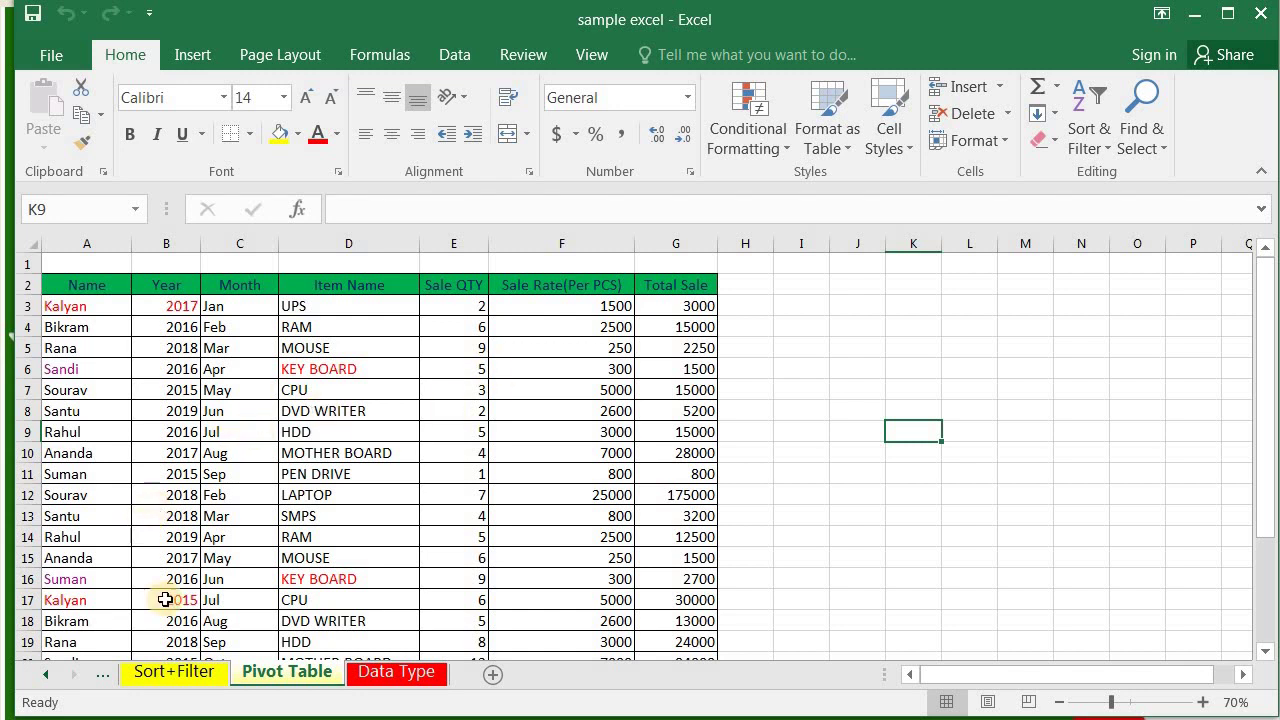
Browse the Sort+Filter, Pivot Table and Data Type sheets, ending on the Pivot Table sales data.
click(180, 673)
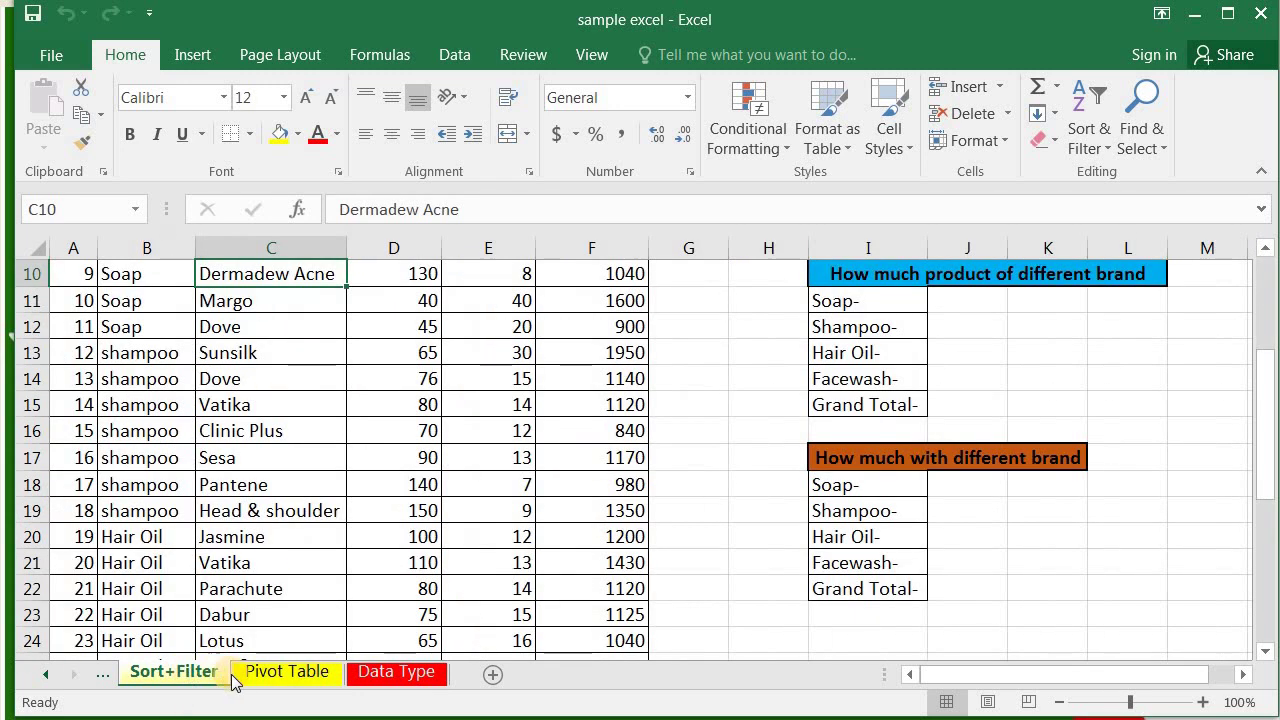
click(266, 675)
click(410, 673)
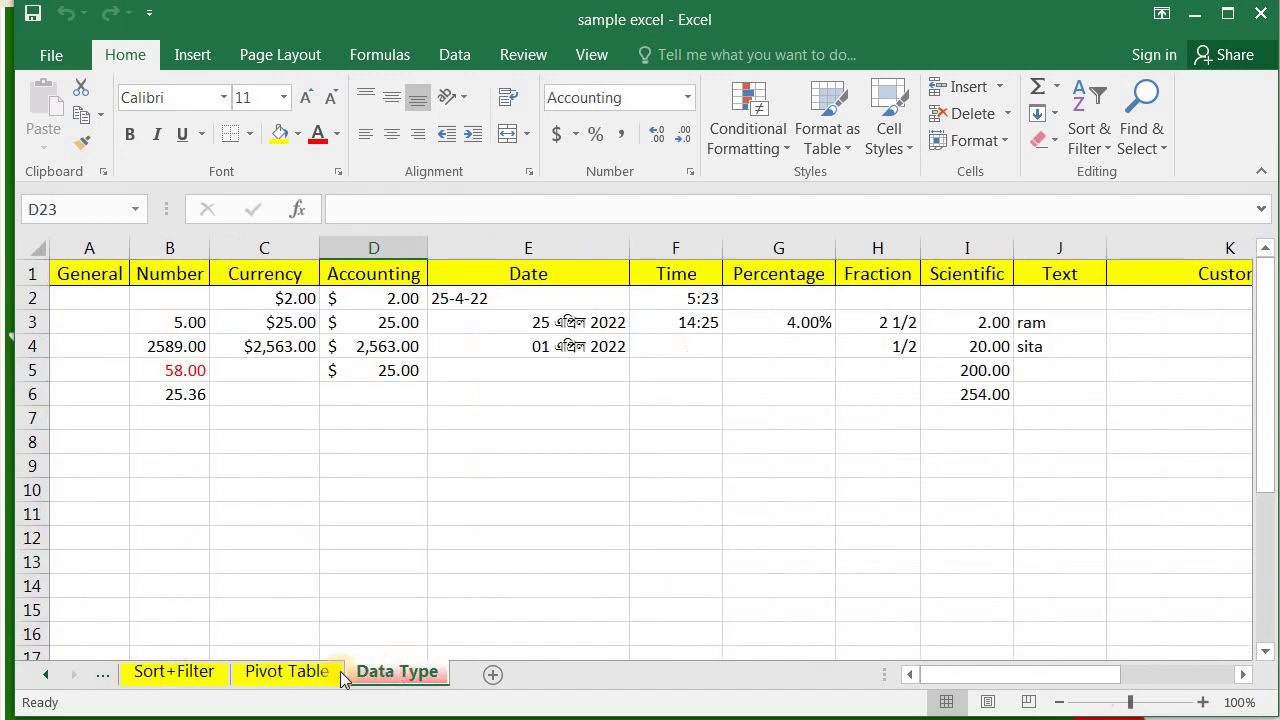
click(300, 683)
click(185, 677)
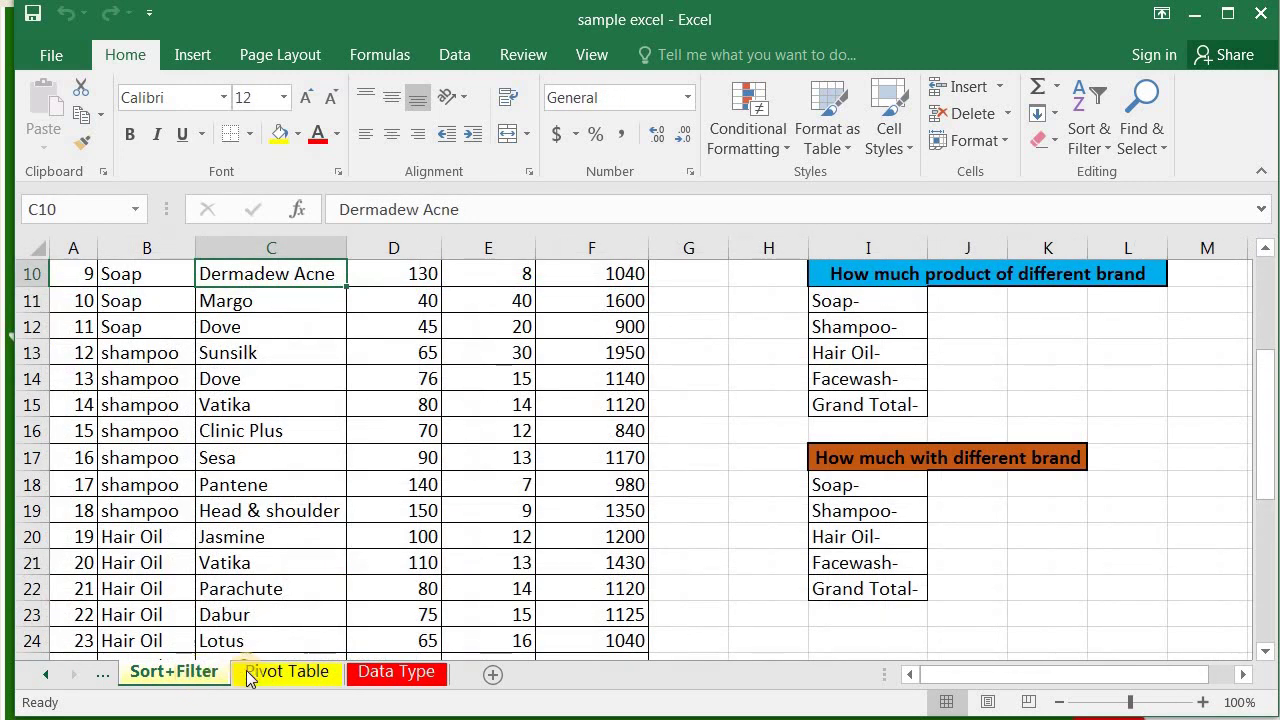
click(279, 677)
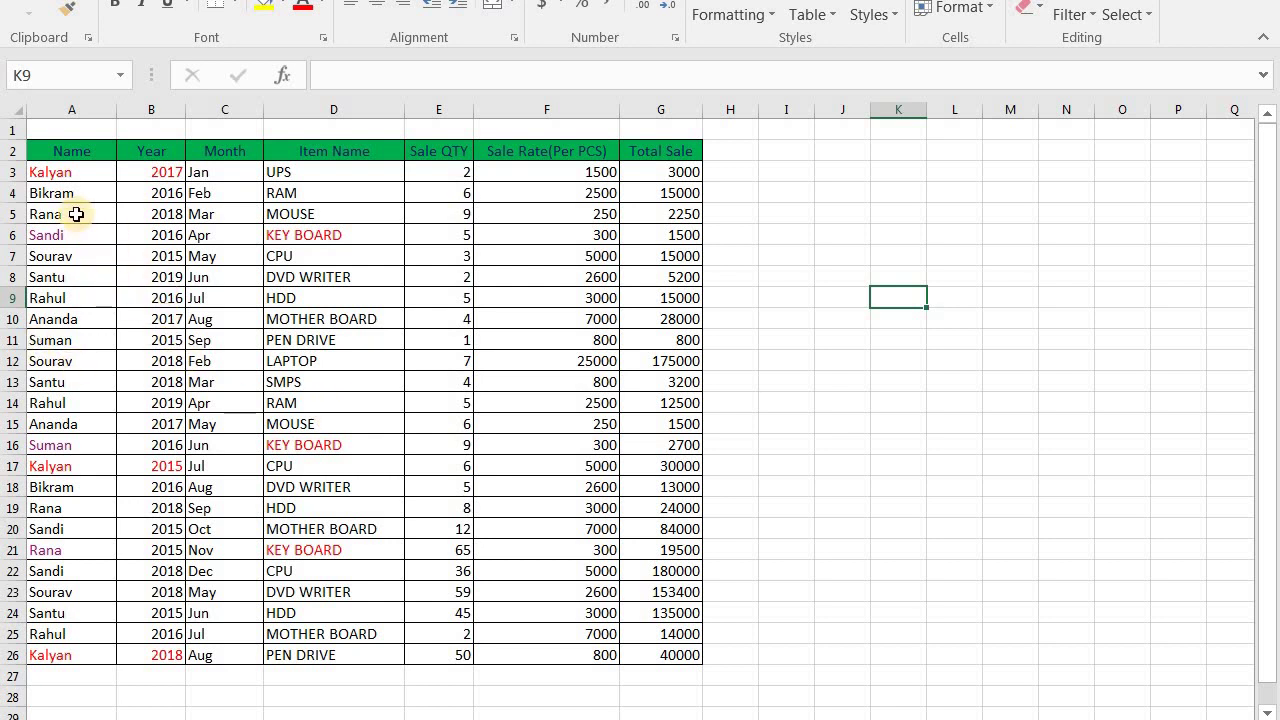
Point out repeated entries: one salesperson's 2017, 2015 and row 26 sales, and KEY BOARD in rows 6, 16, 21.
click(51, 176)
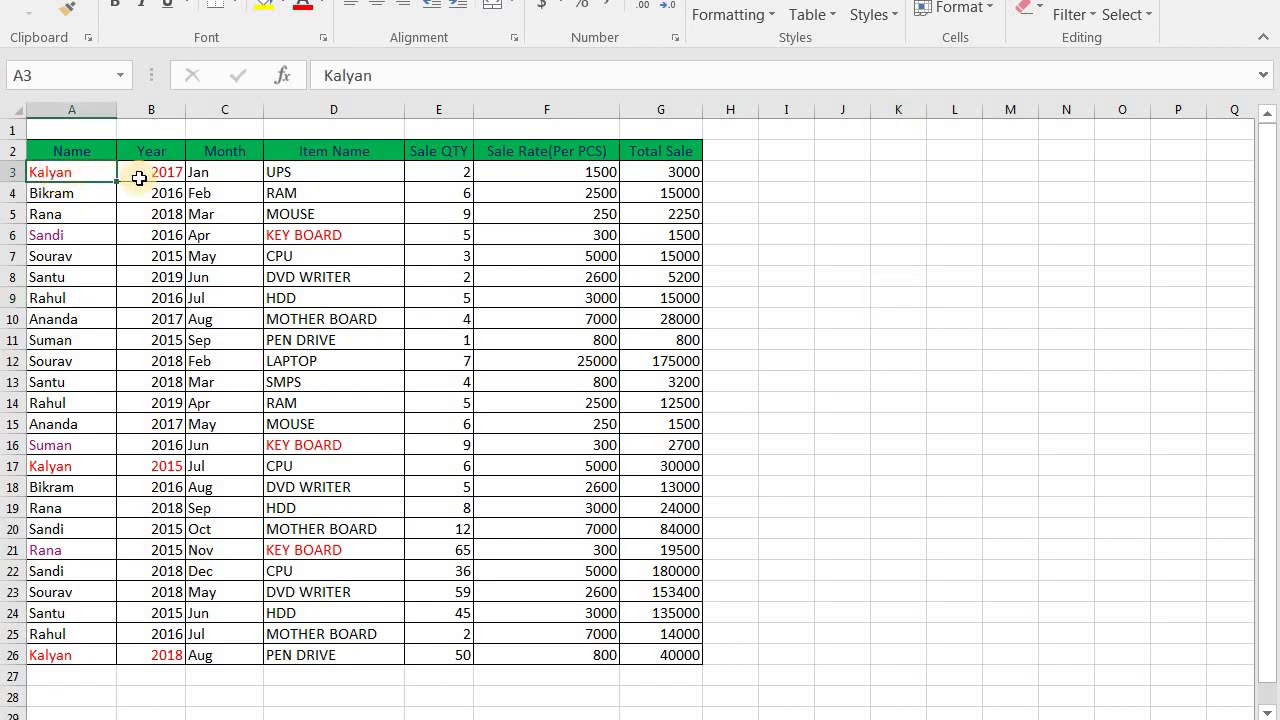
click(157, 171)
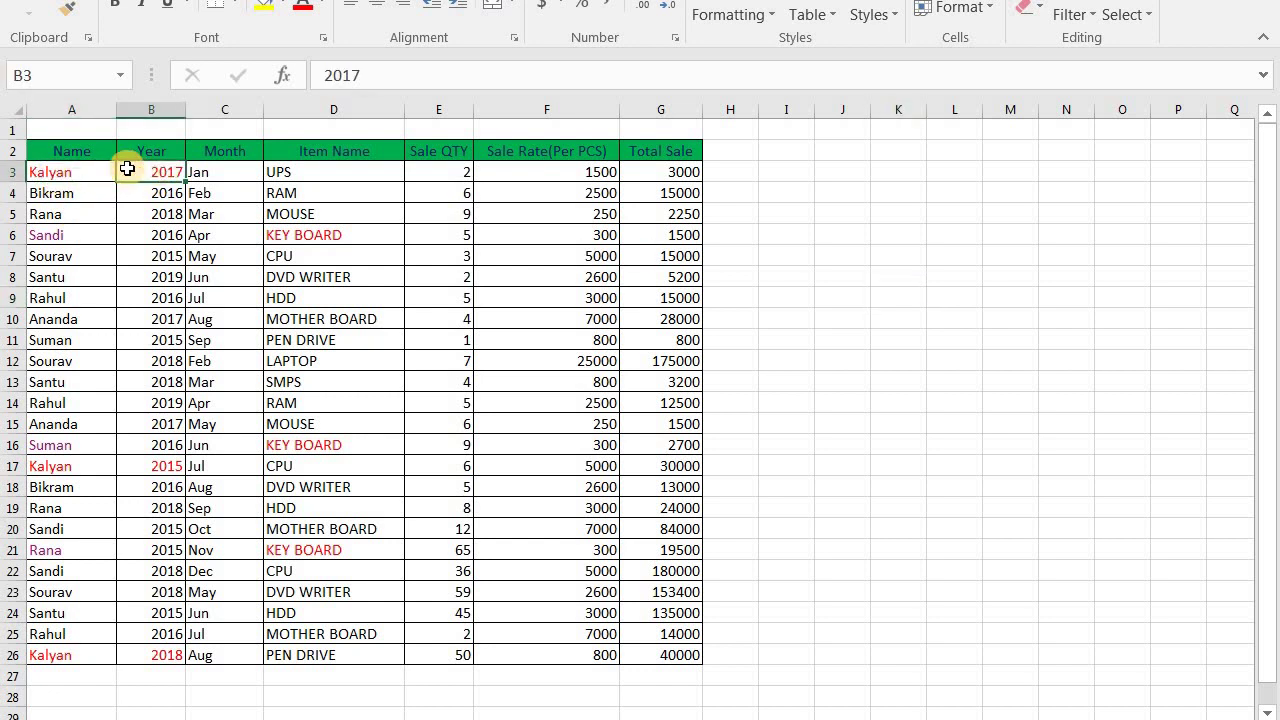
click(59, 470)
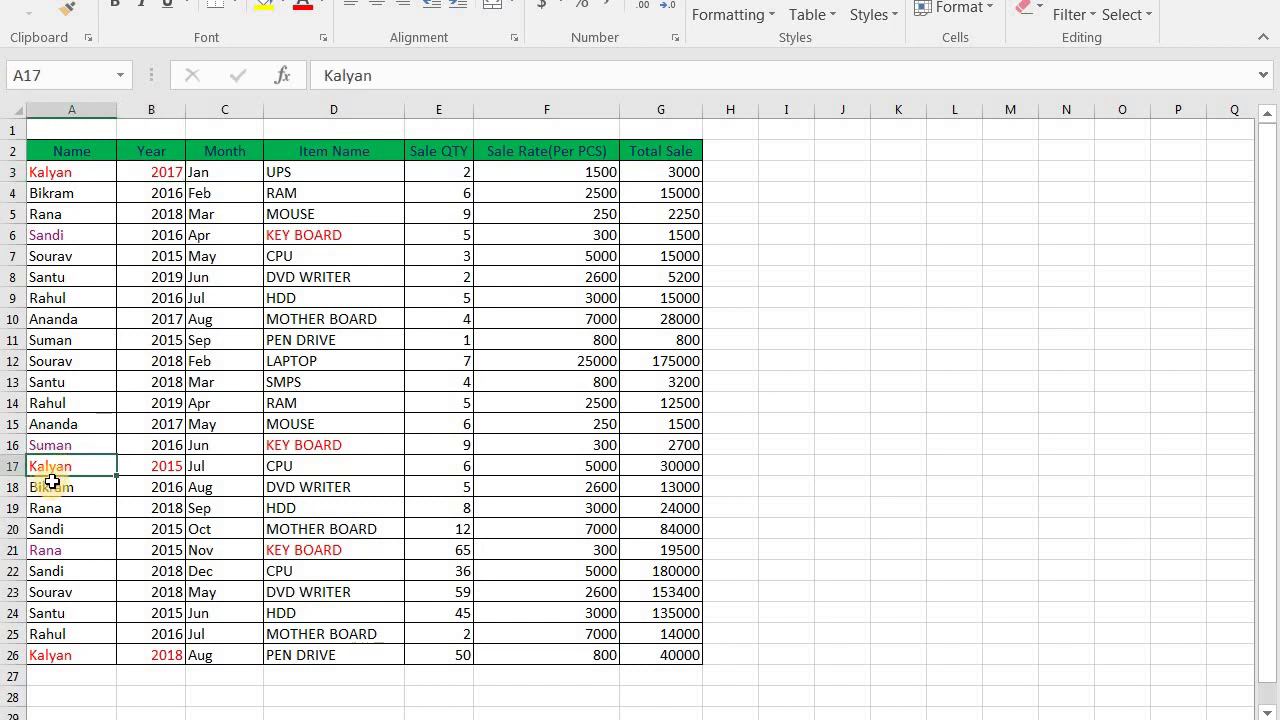
click(151, 470)
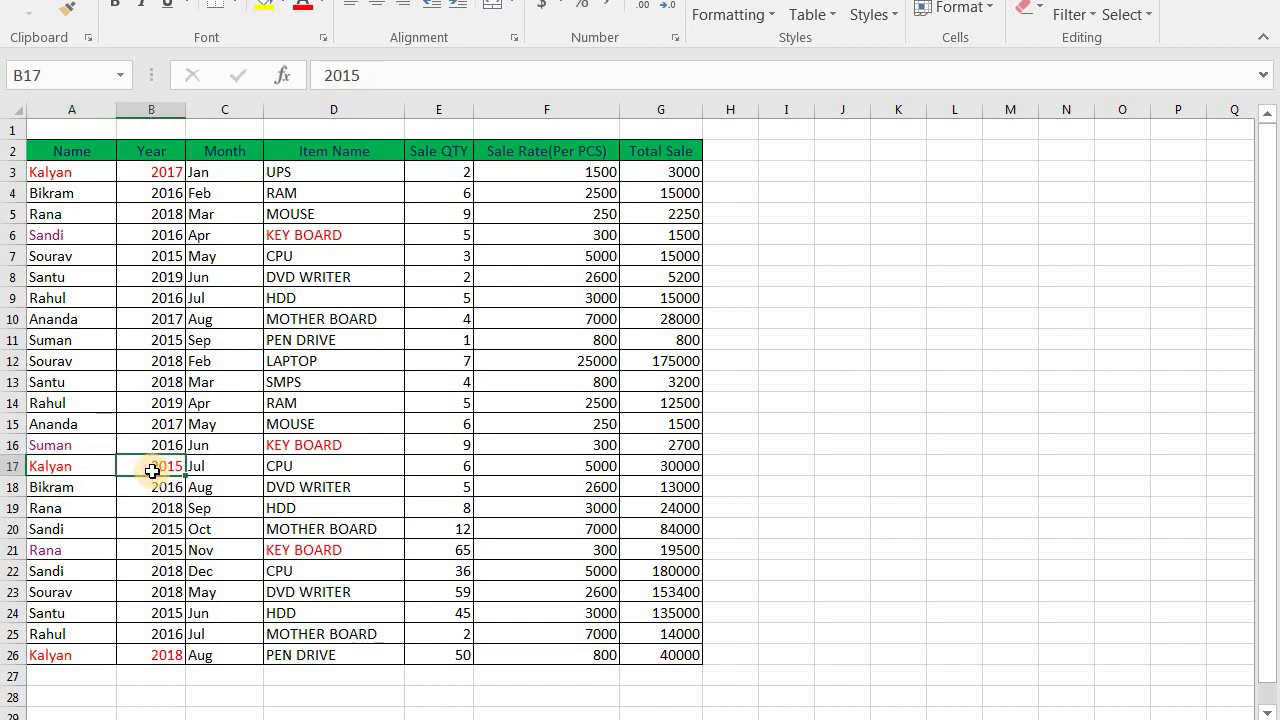
click(72, 655)
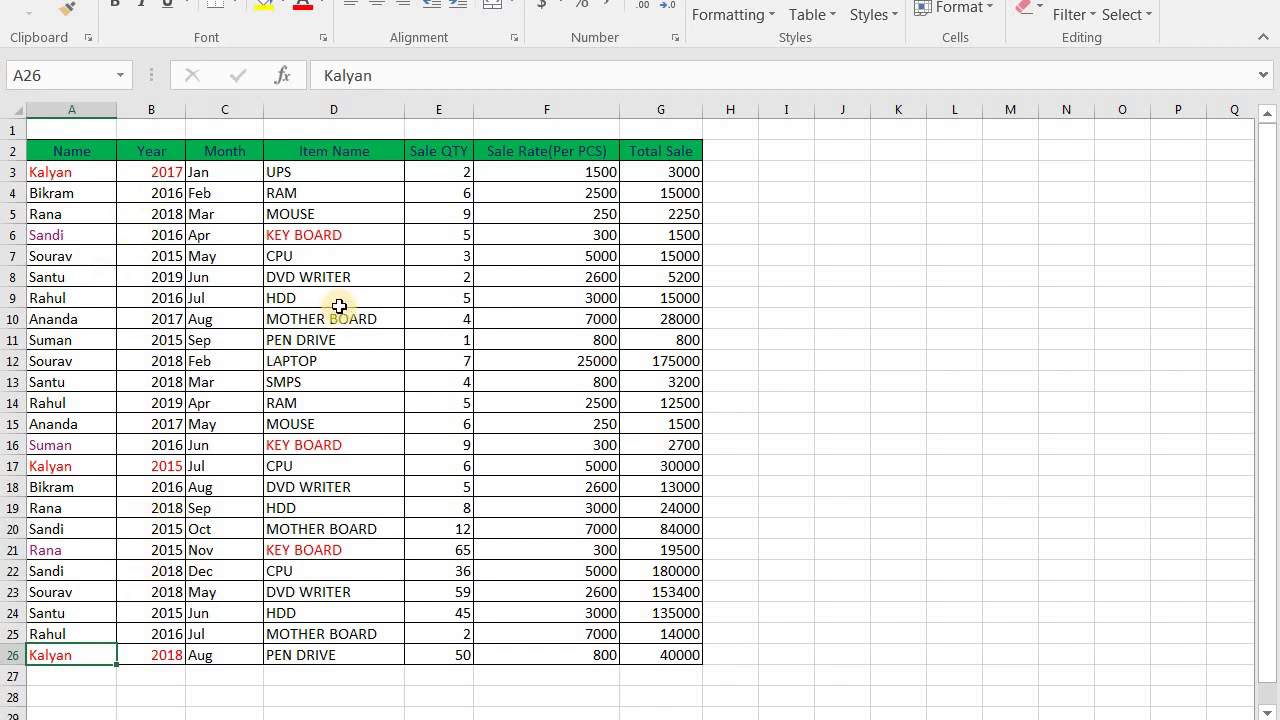
click(314, 237)
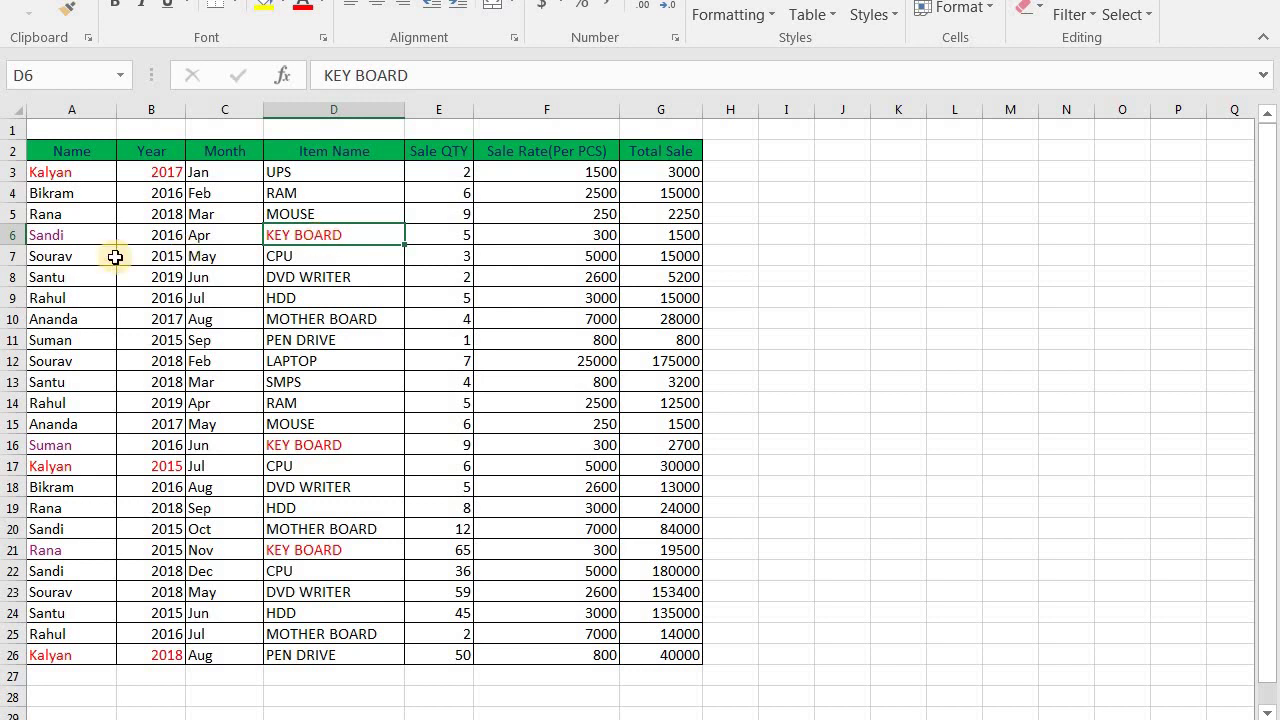
click(324, 446)
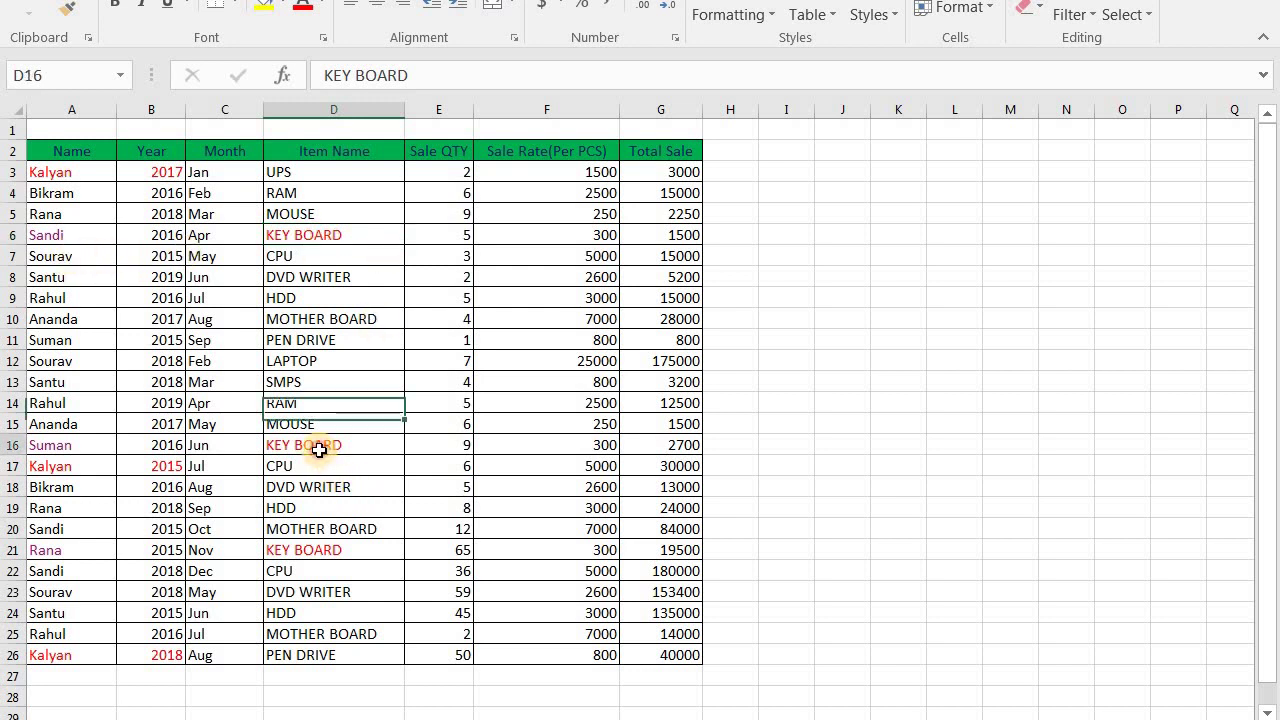
click(313, 550)
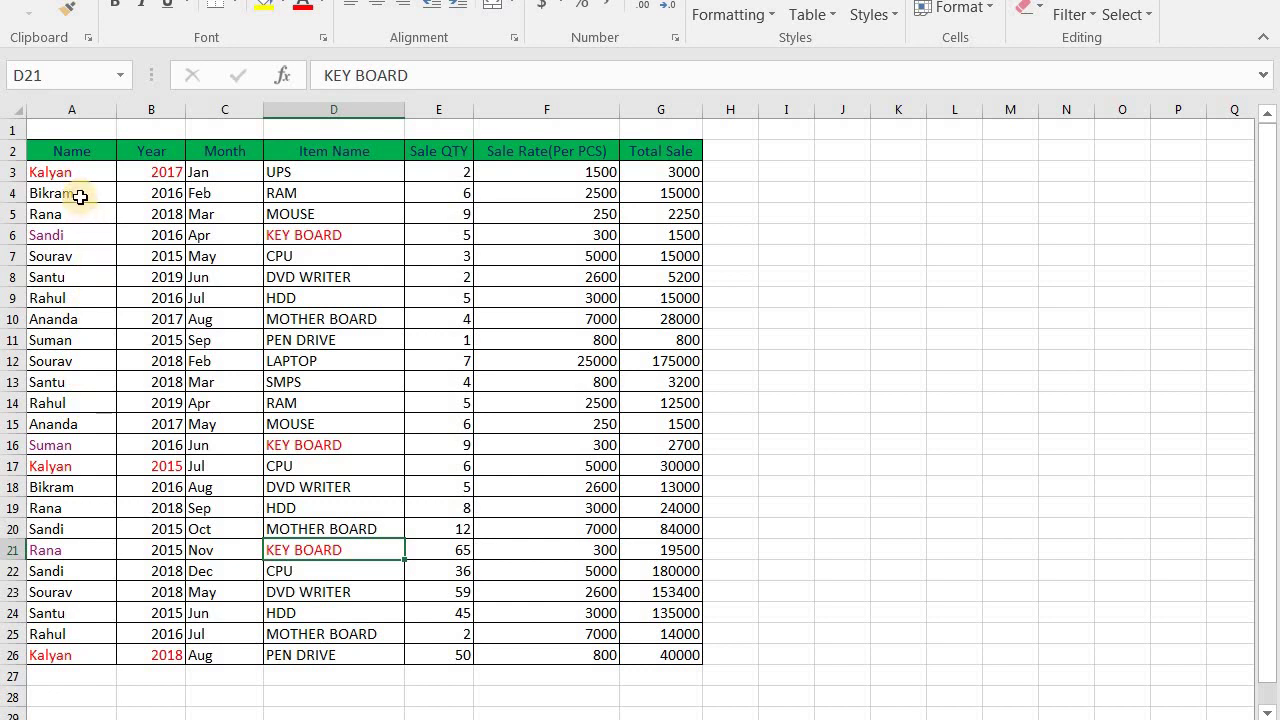
Select the sales table from the Name header A2 through G26, headers included.
click(113, 155)
drag(113, 155, 594, 442)
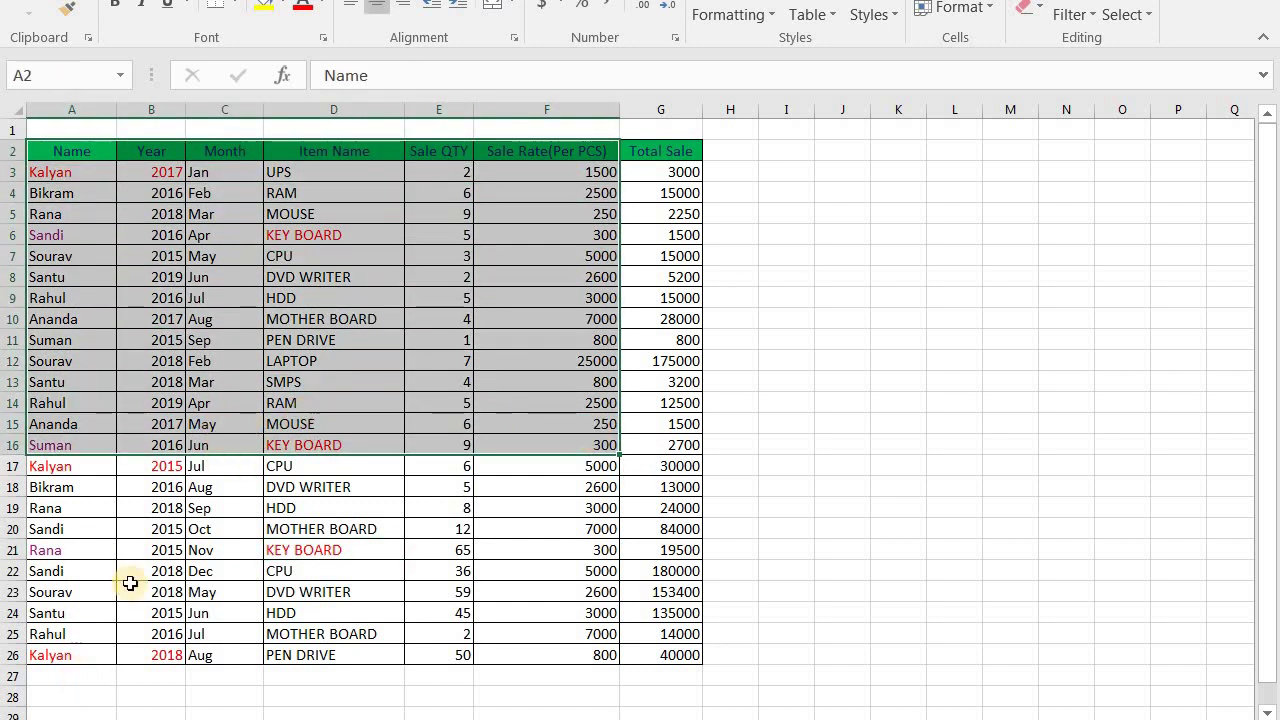
click(165, 508)
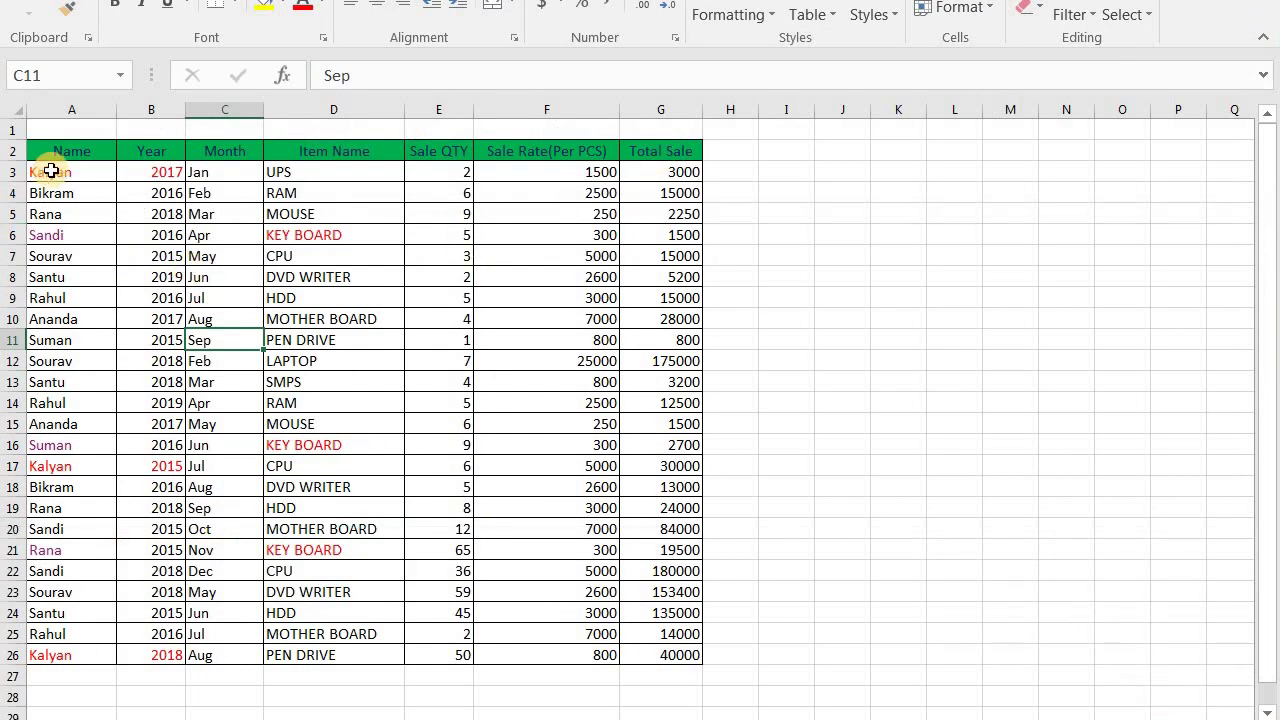
mouse_move(39, 151)
mouse_down()
mouse_move(634, 209)
mouse_move(651, 646)
mouse_up()
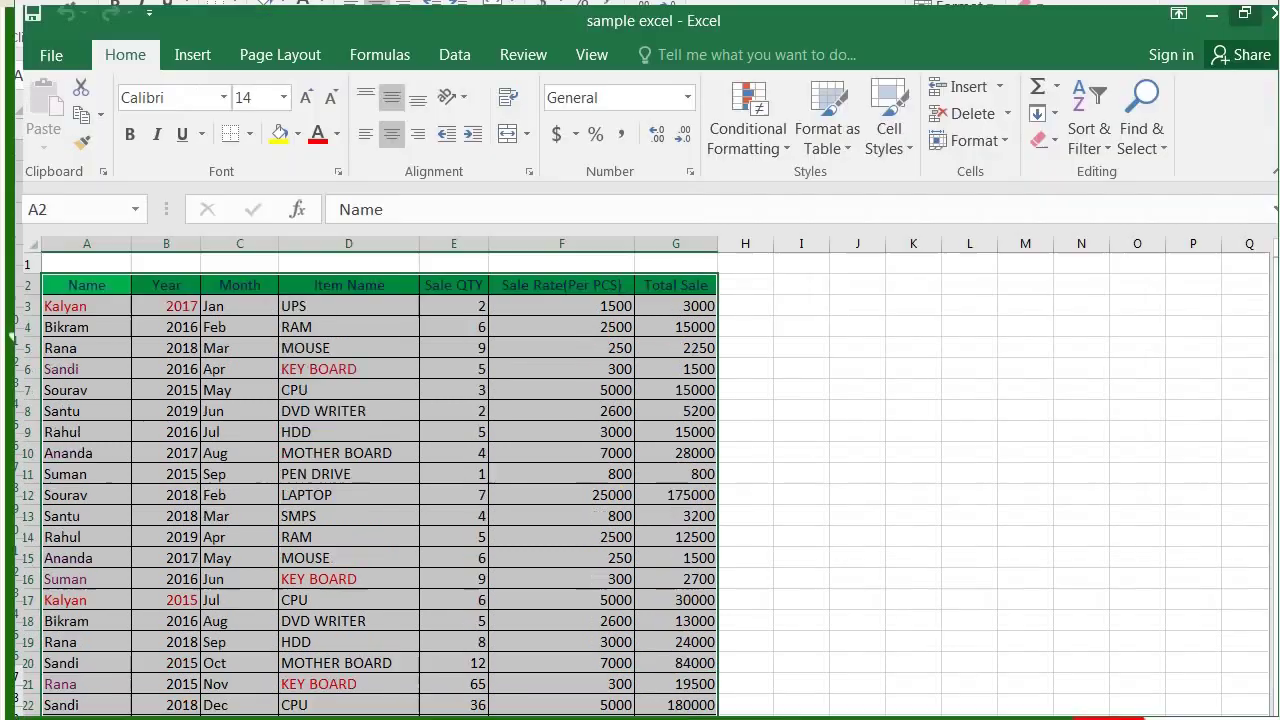
Insert a PivotTable from 'Pivot Table'!$A$2:$G$26 onto a new worksheet.
click(187, 57)
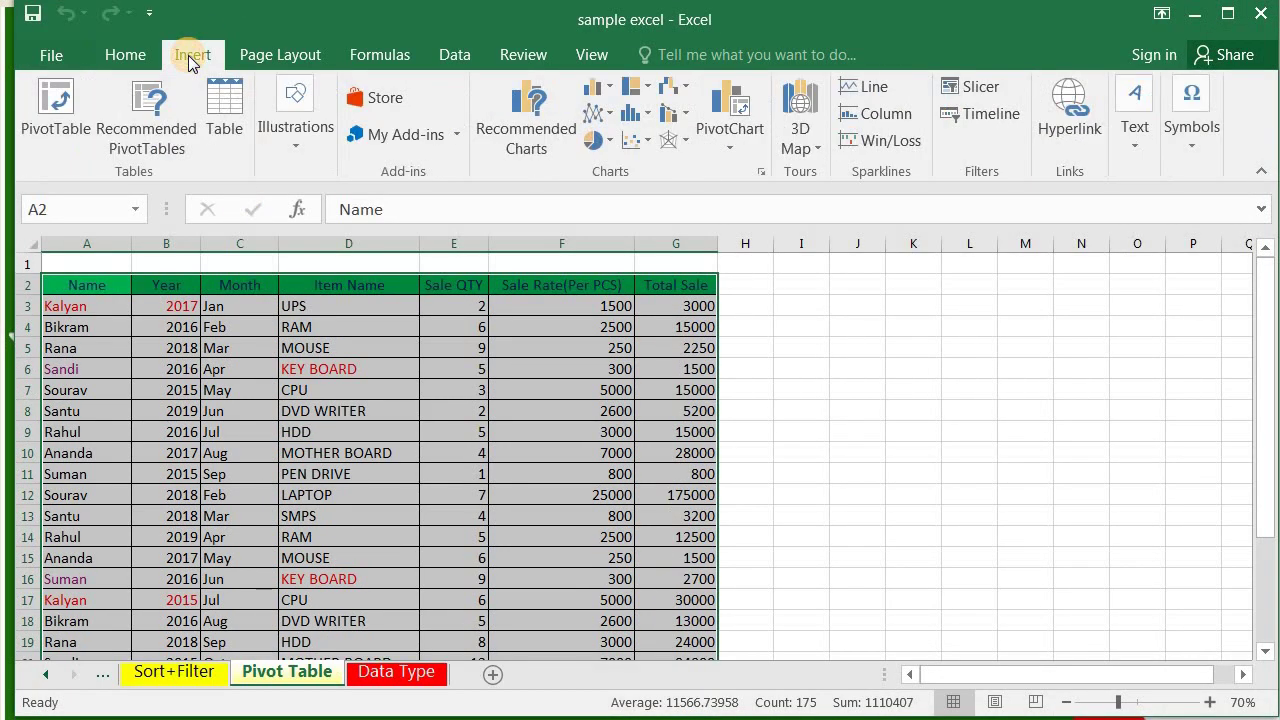
click(58, 118)
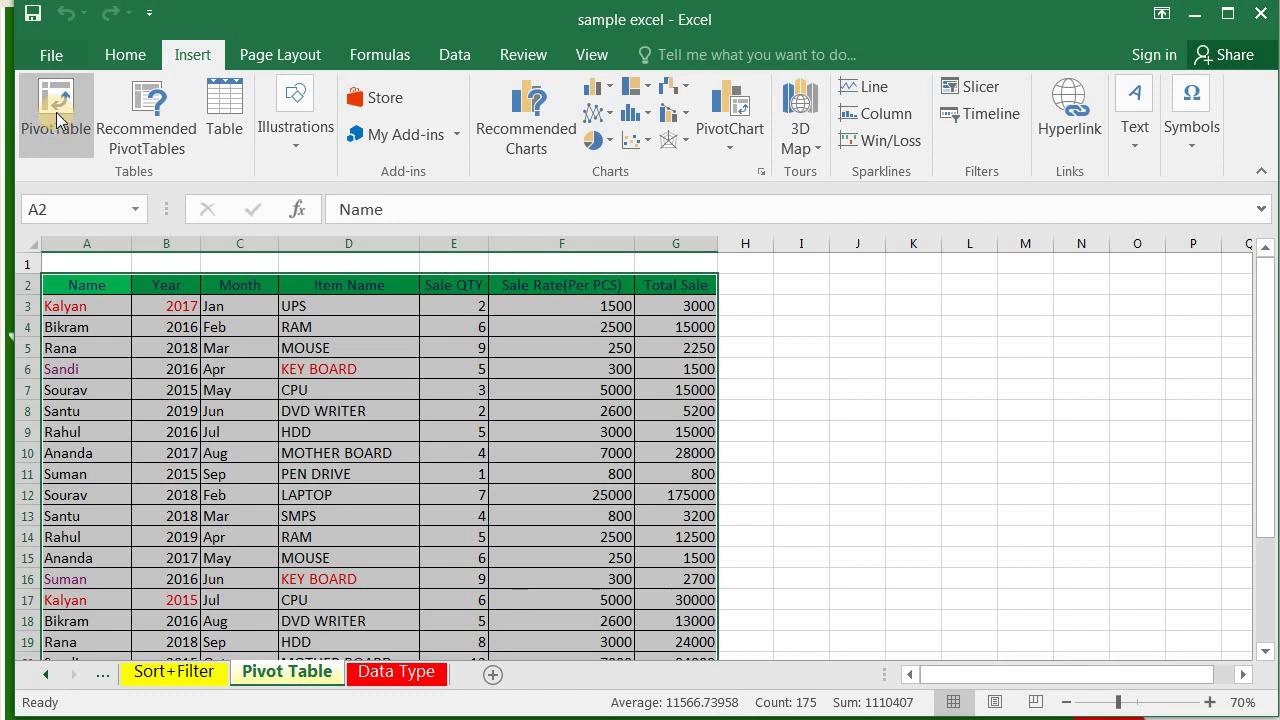
click(57, 105)
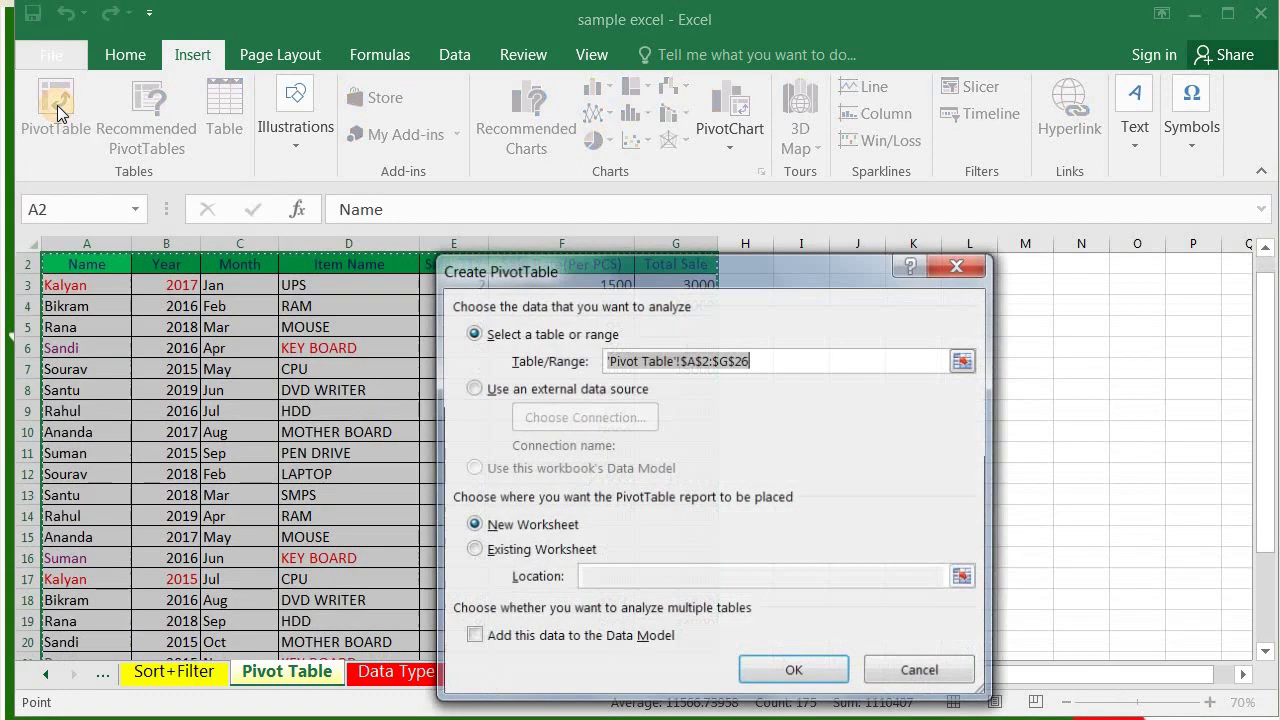
click(659, 257)
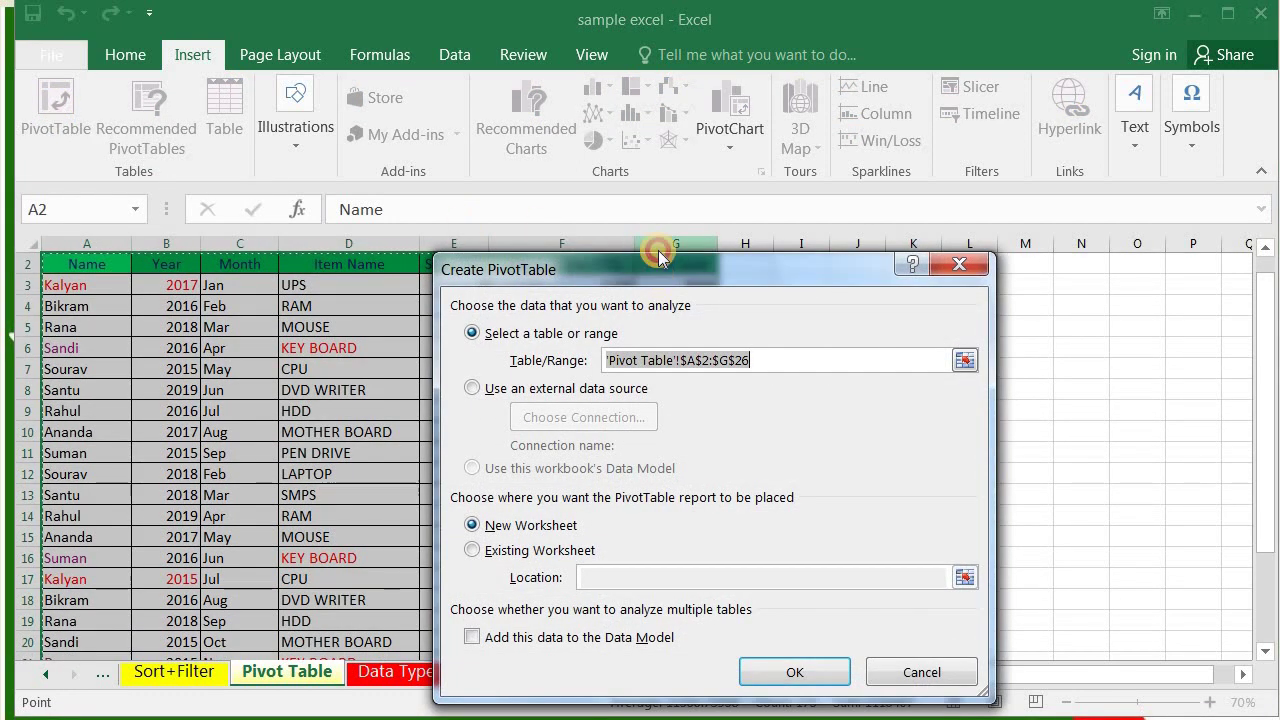
drag(659, 257, 643, 101)
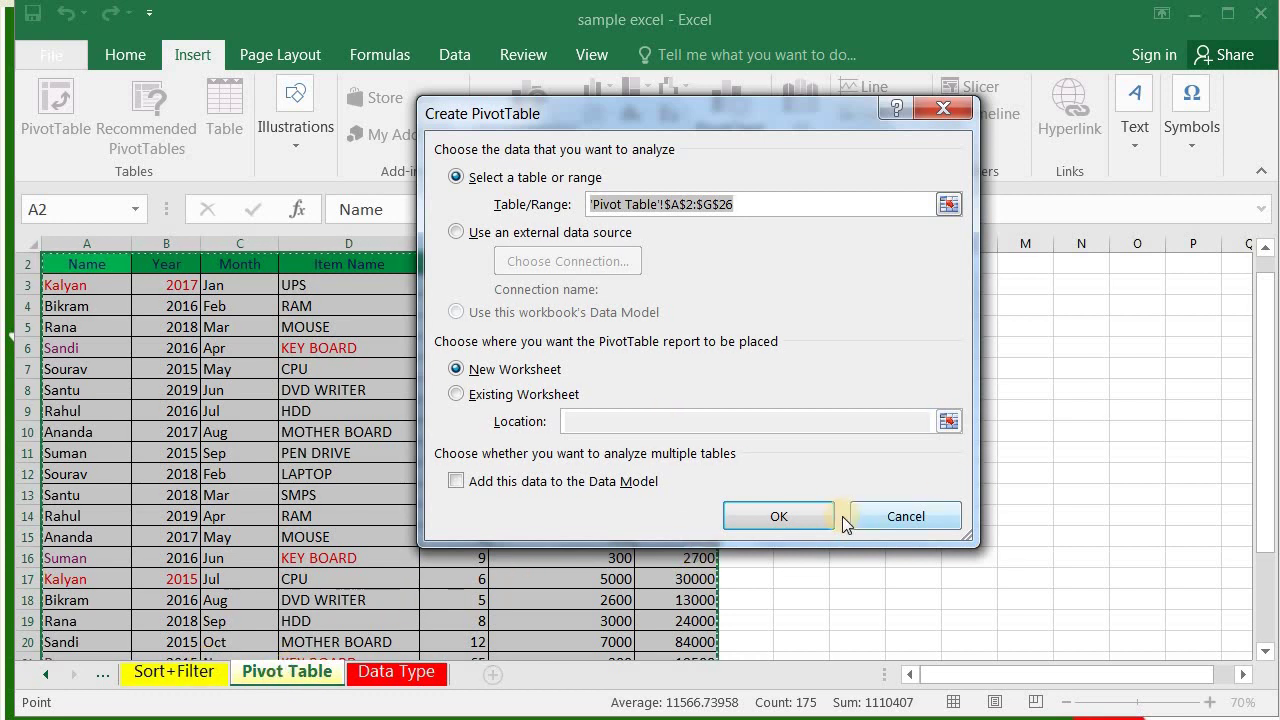
click(795, 518)
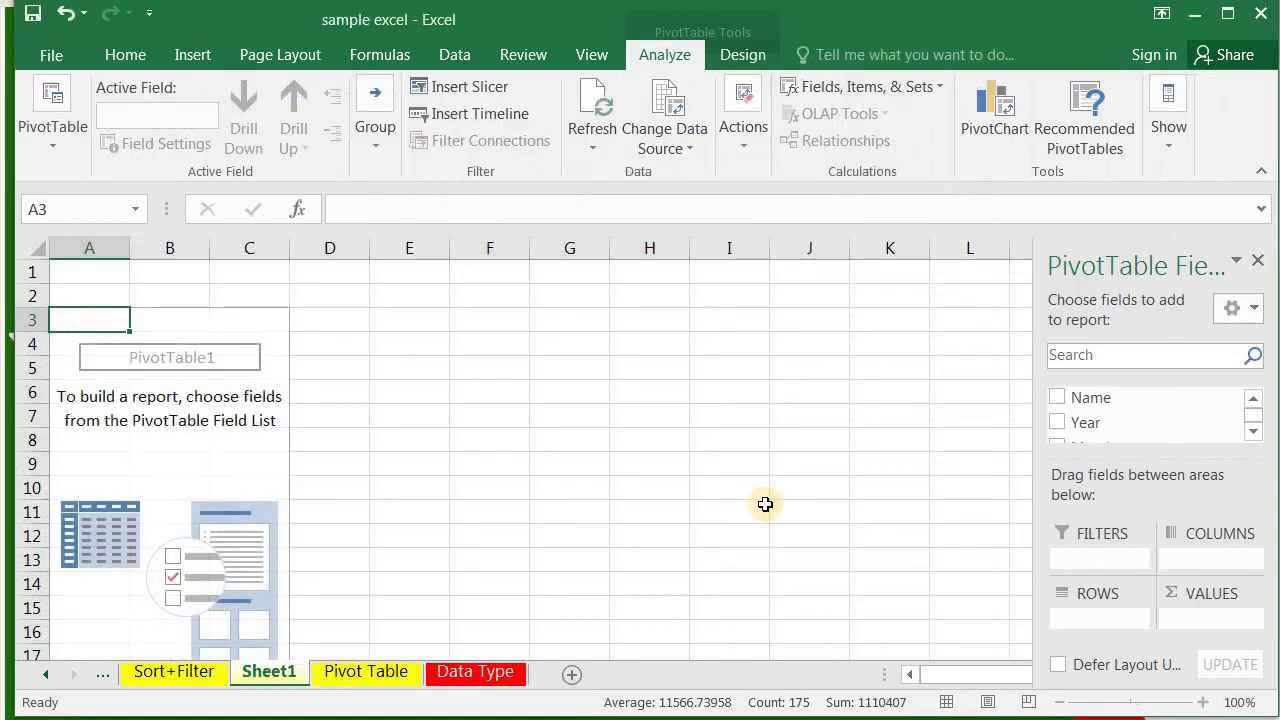
click(376, 680)
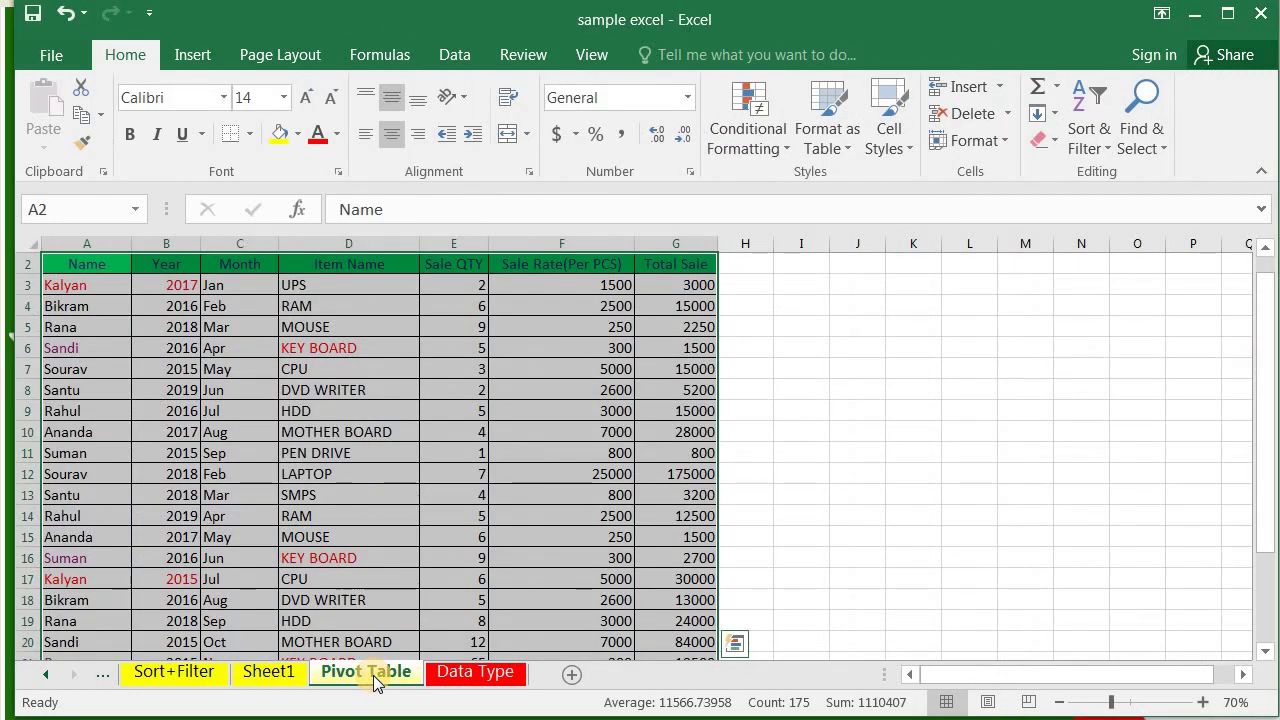
click(270, 675)
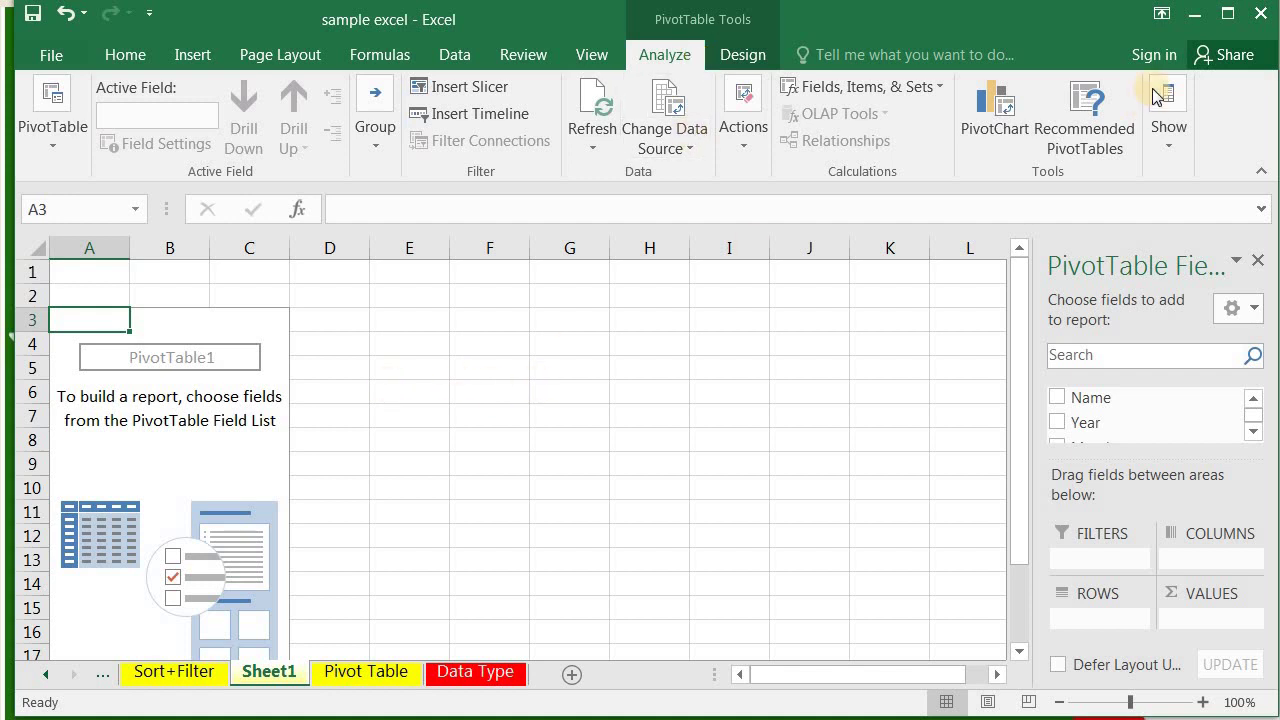
click(1228, 16)
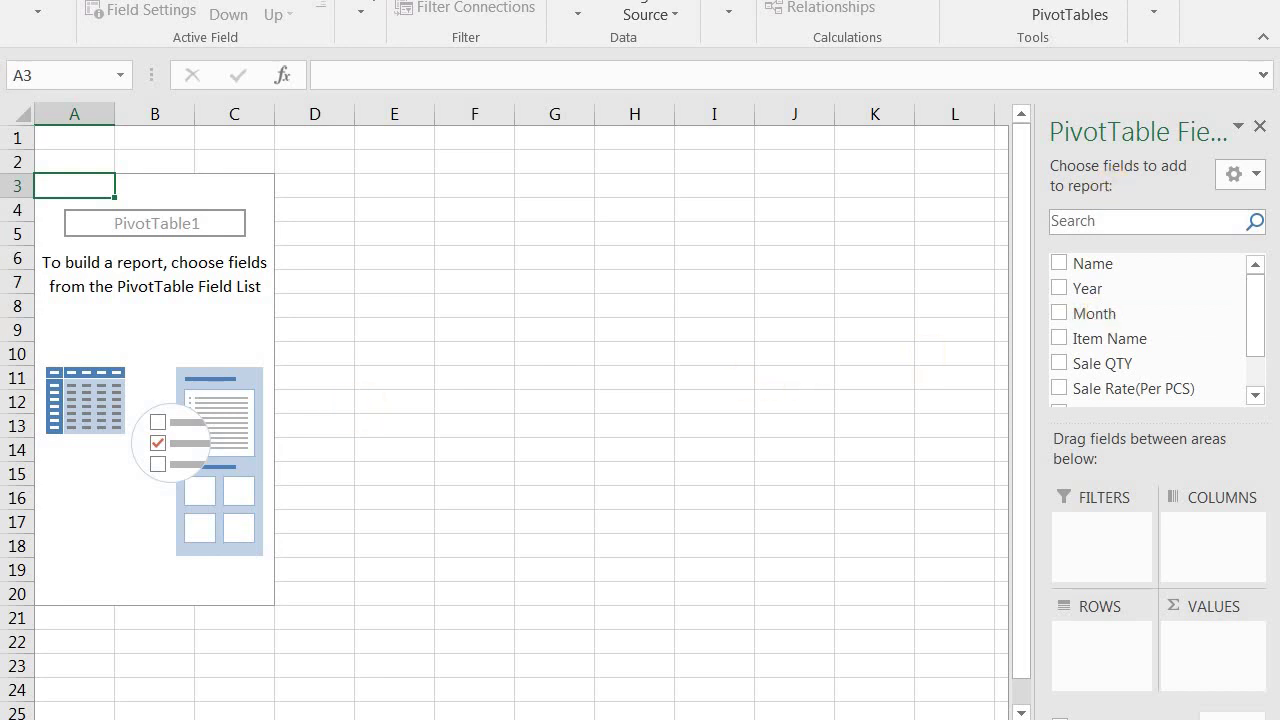
key(ctrl+Page_Up)
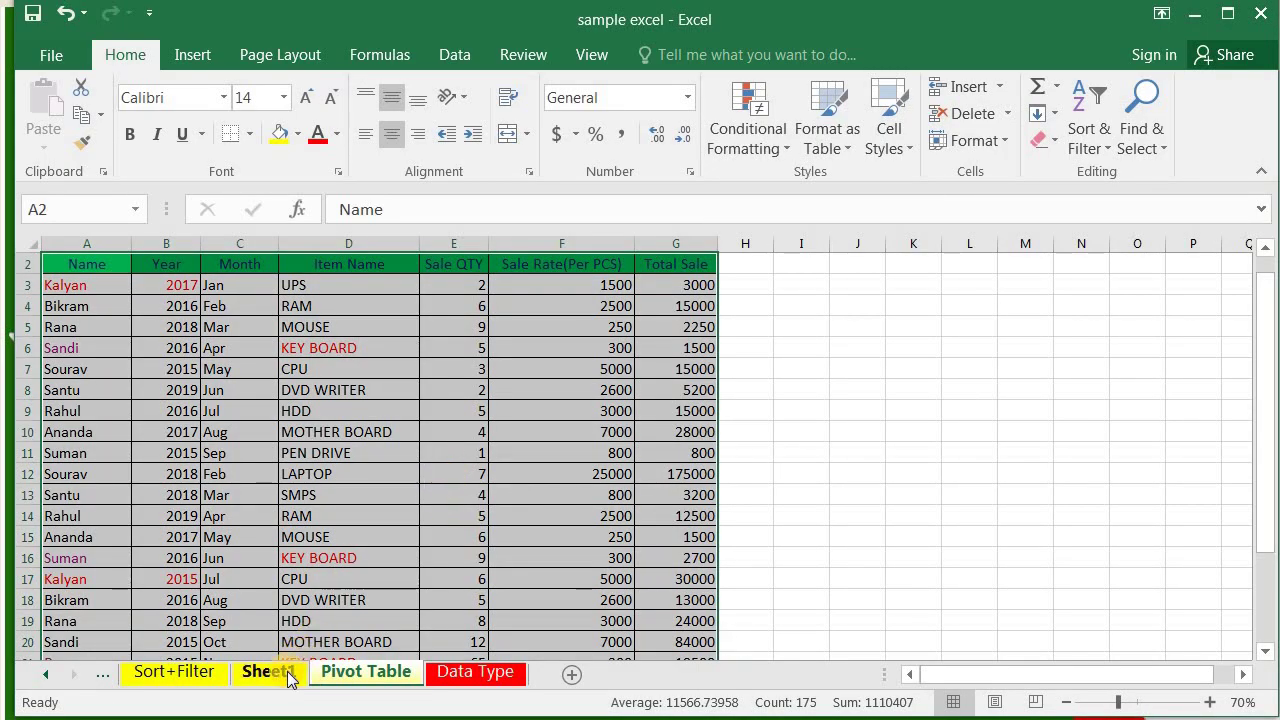
click(288, 676)
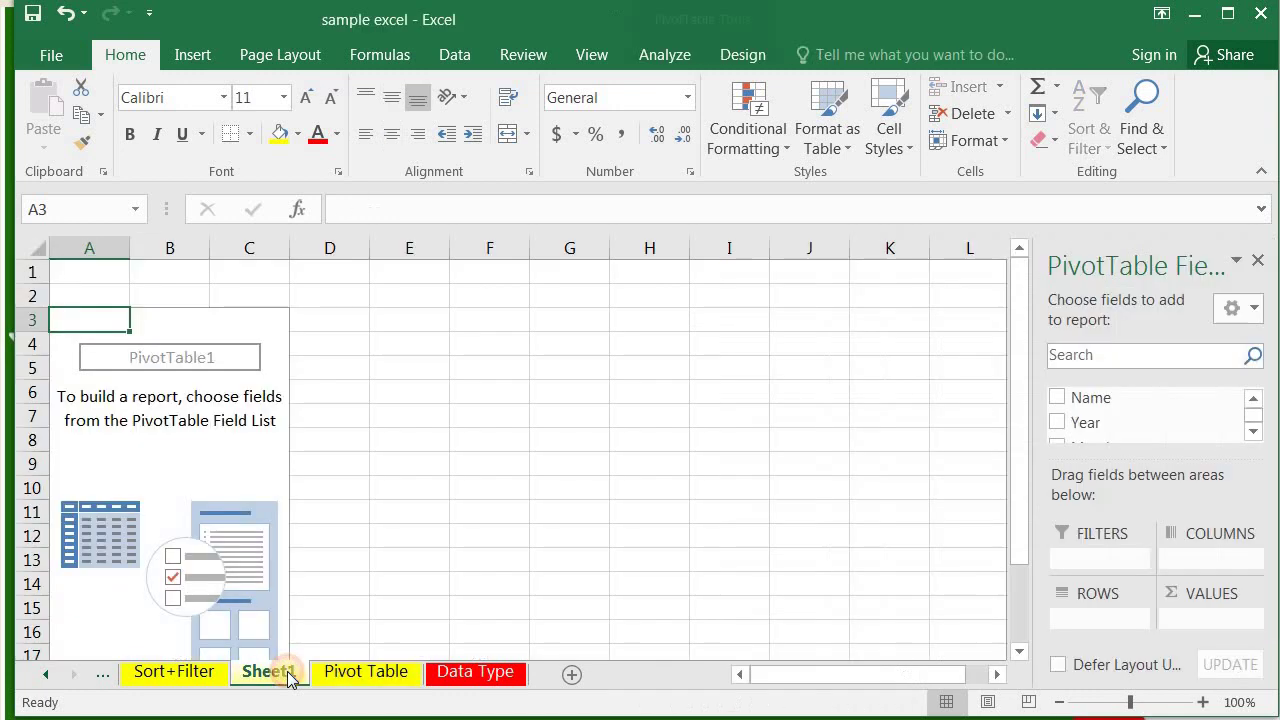
click(1228, 16)
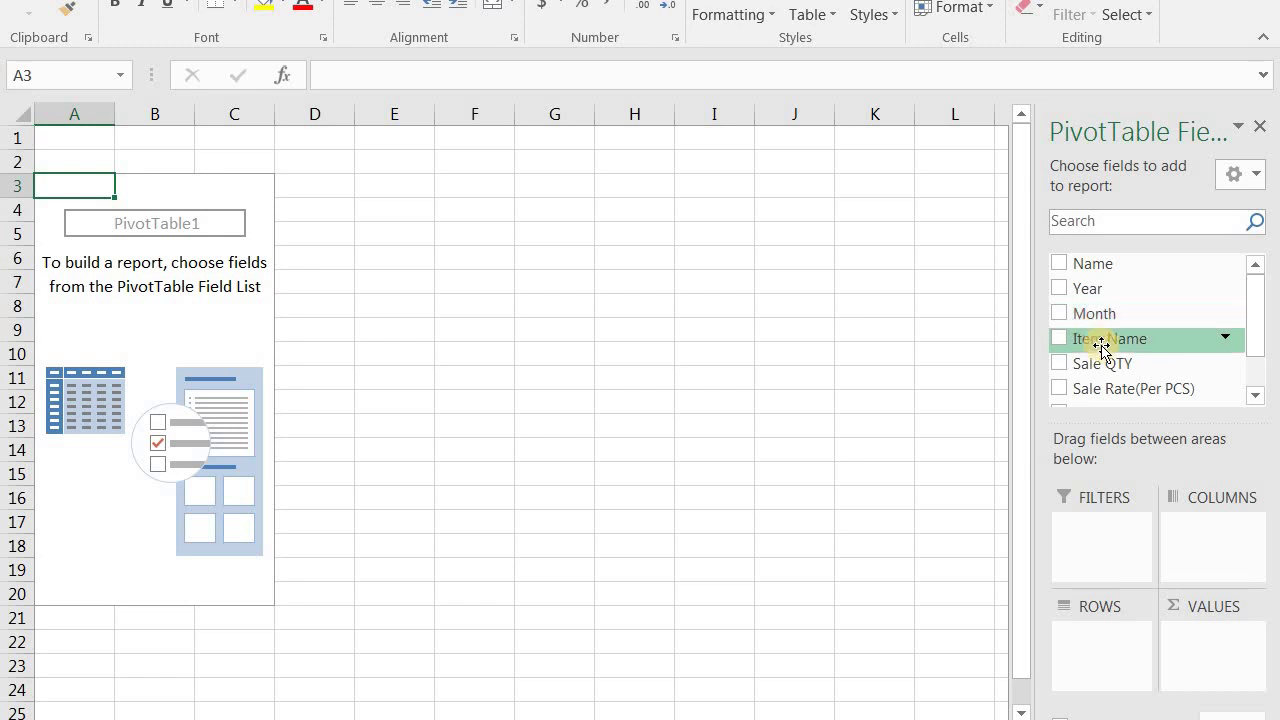
Check the Pivot Table sales sheet, then return to Sheet1's empty PivotTable1 with its field list.
drag(1260, 331, 1259, 364)
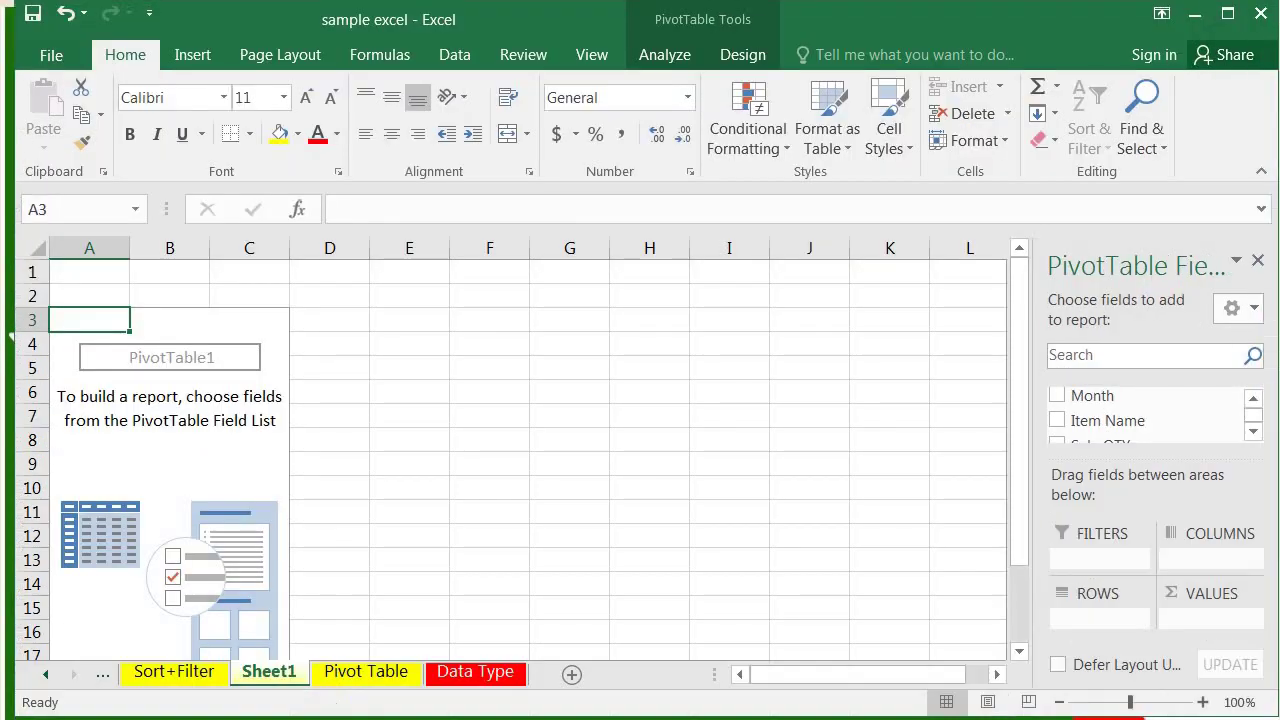
click(349, 671)
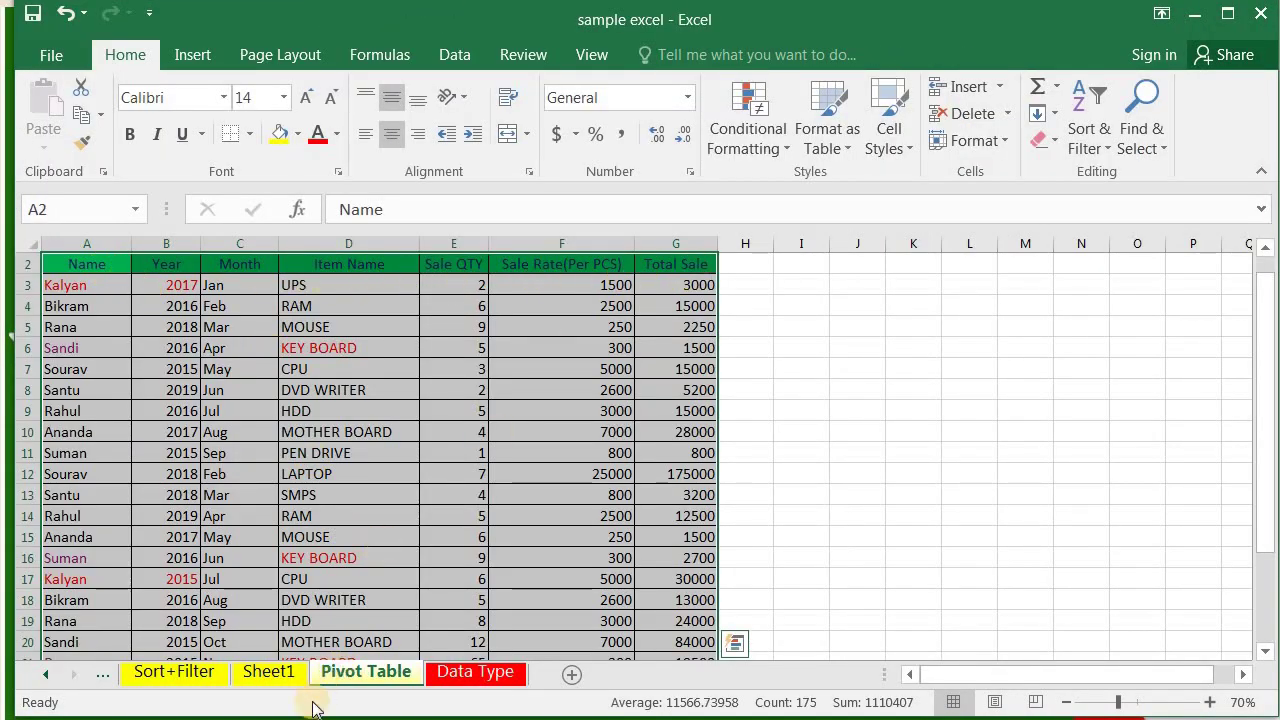
click(272, 672)
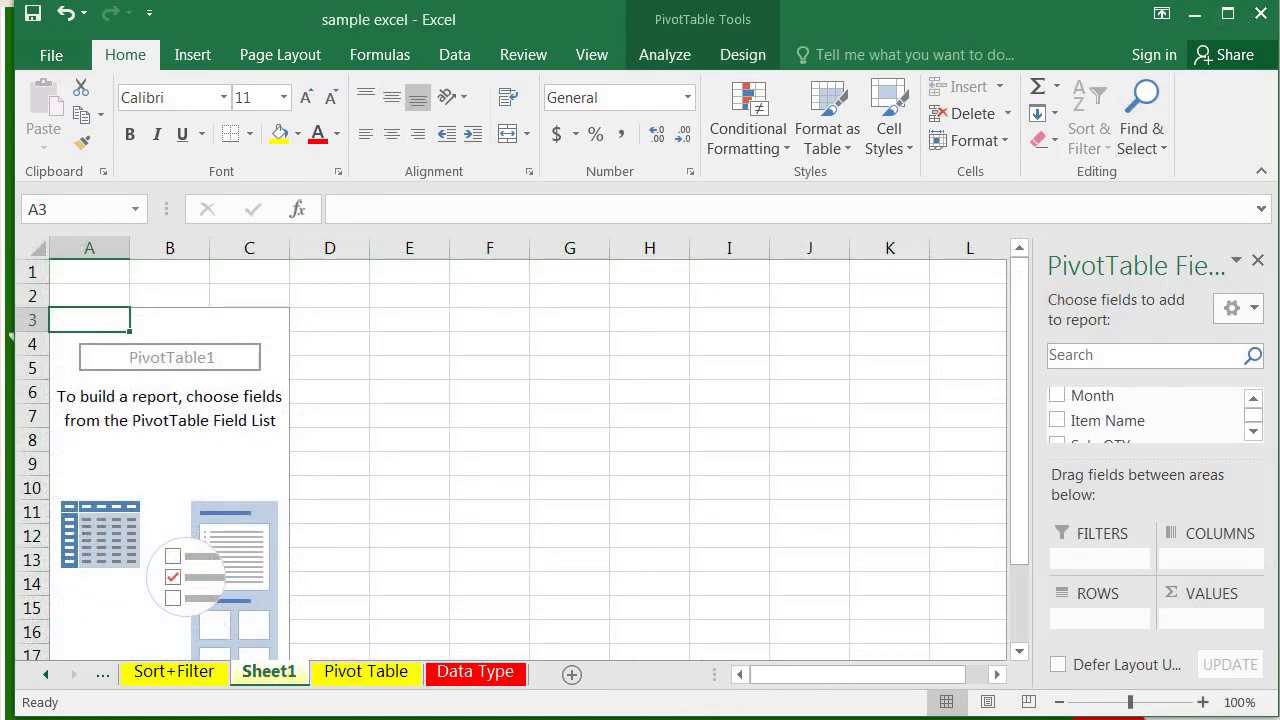
click(1228, 14)
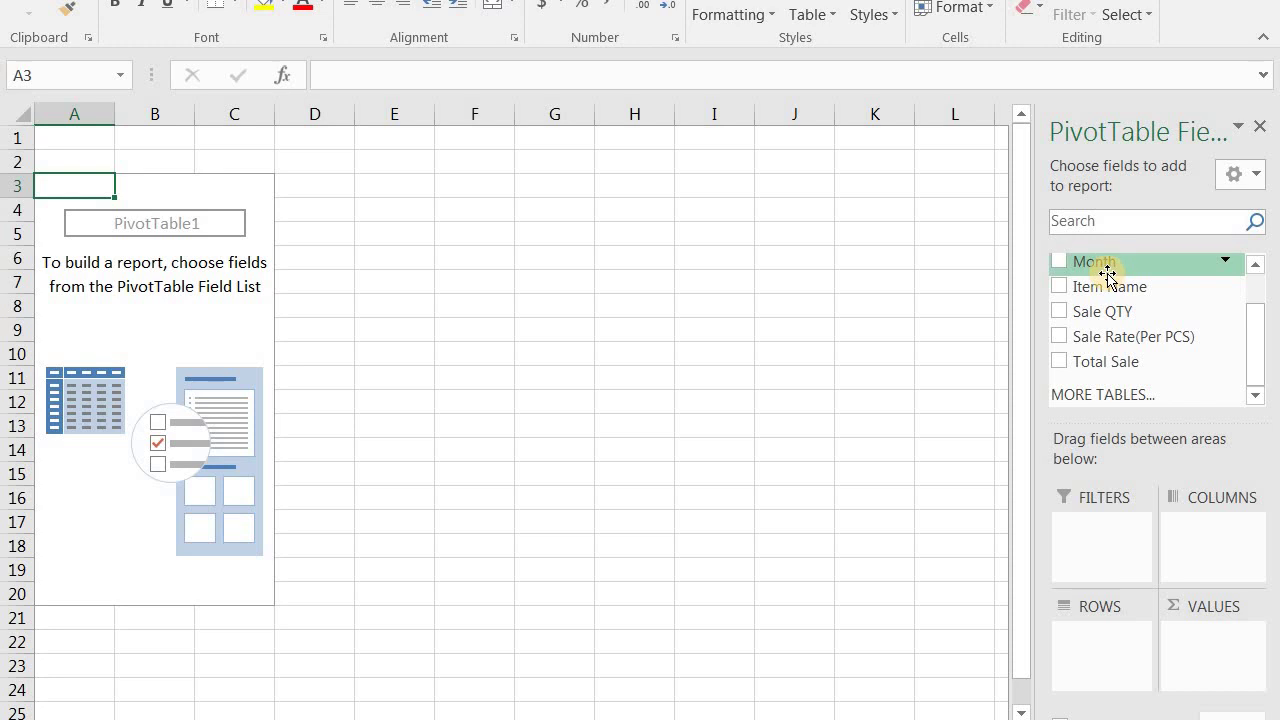
Add Name to the pivot's Rows, then move it to Columns so names span row 4.
drag(1250, 331, 1250, 292)
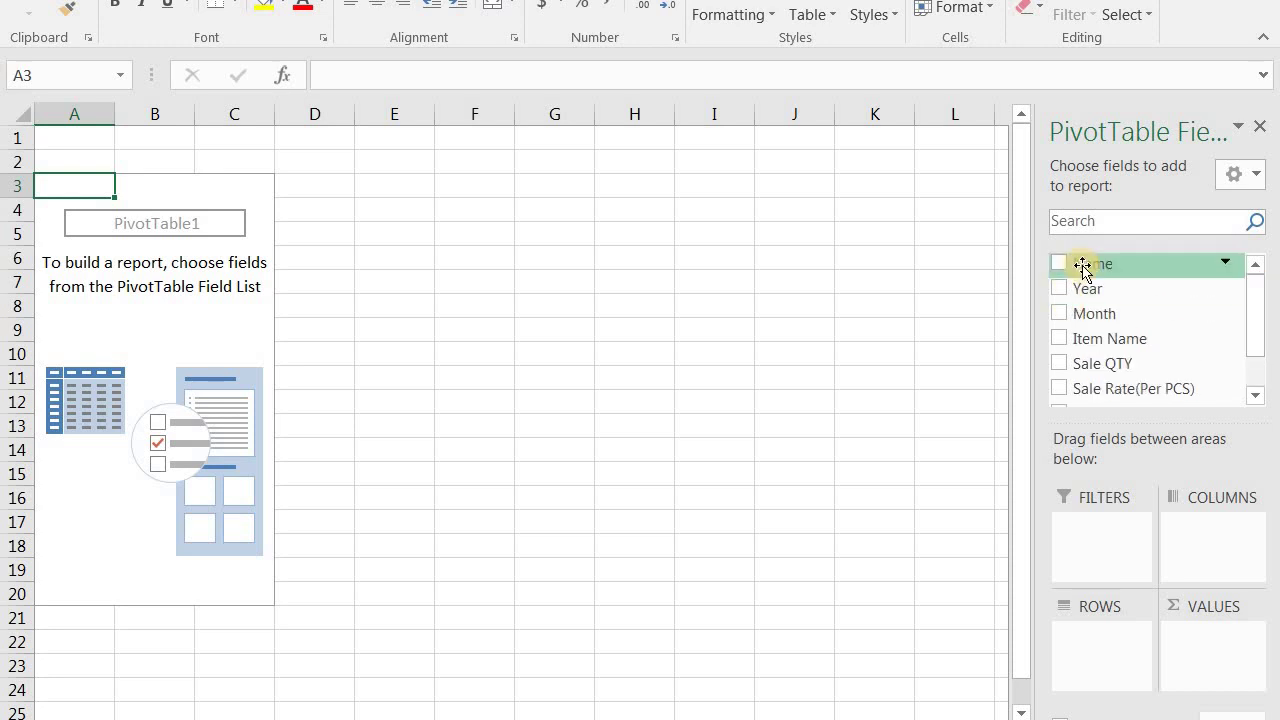
drag(1087, 265, 1098, 628)
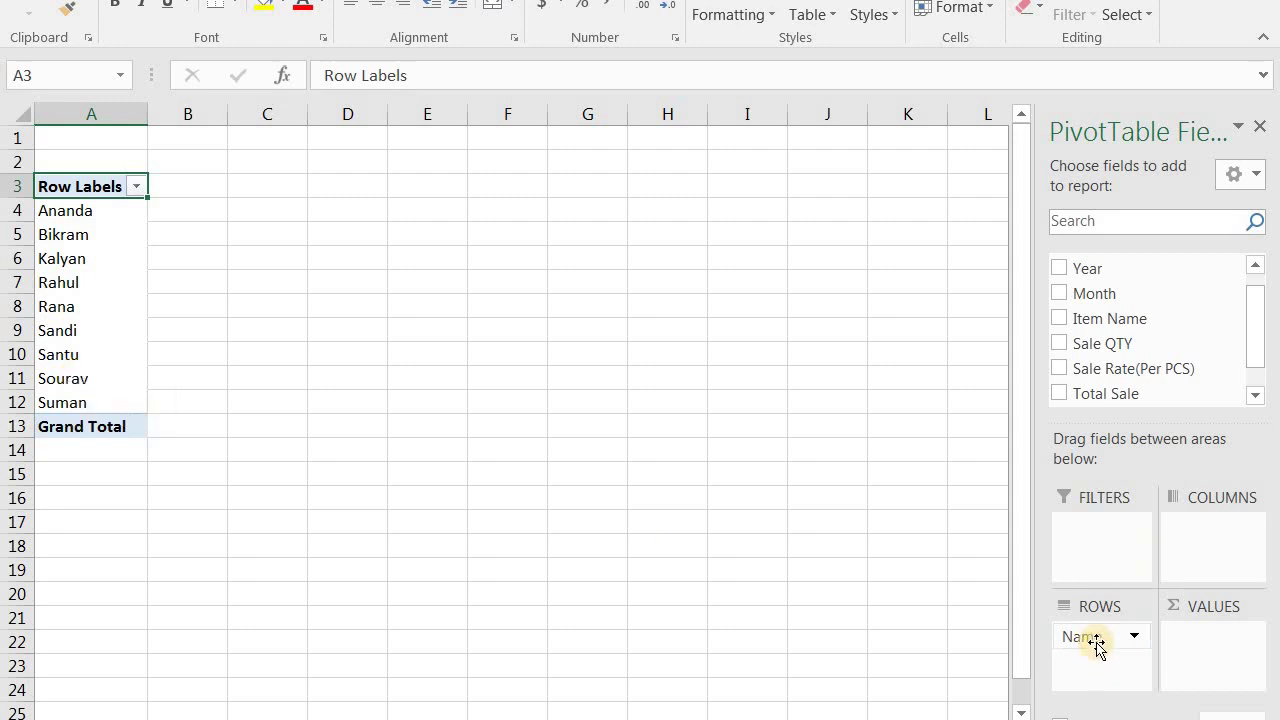
drag(1096, 645, 1201, 533)
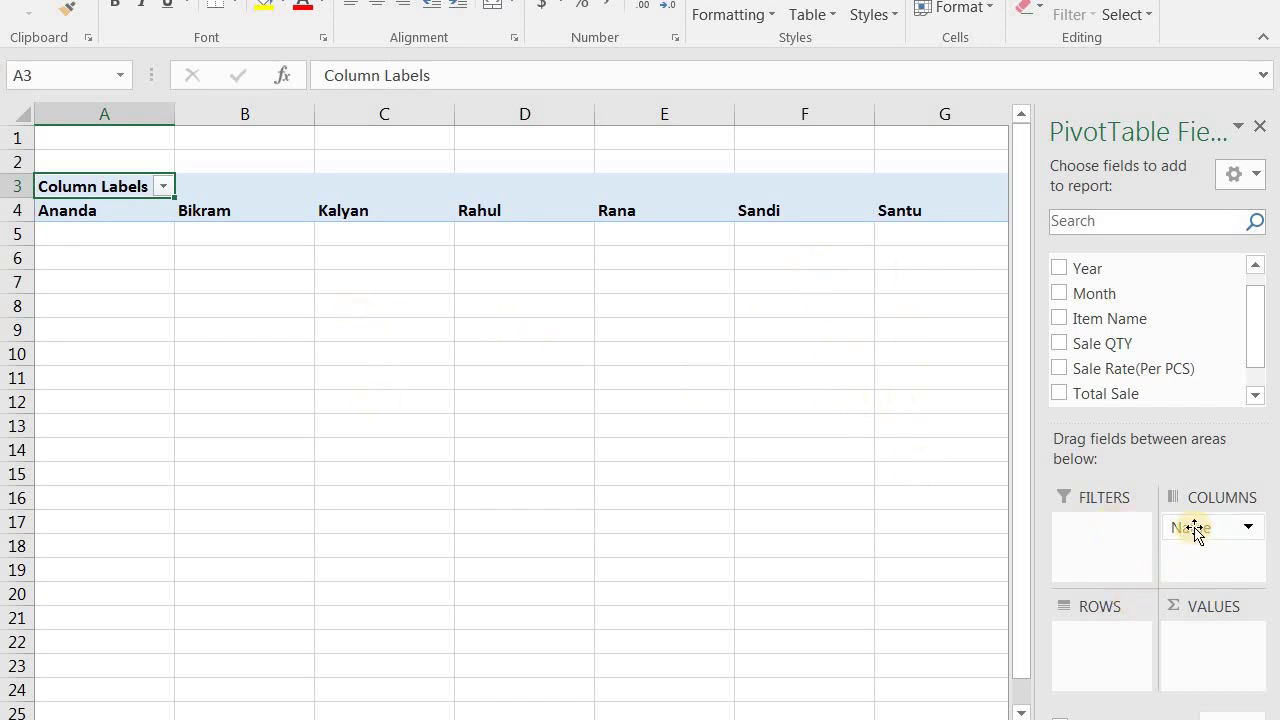
Move Name from Columns back to Rows, listing salespeople down column A above Grand Total.
mouse_move(1195, 530)
mouse_down()
mouse_move(1139, 623)
mouse_move(1087, 631)
mouse_up()
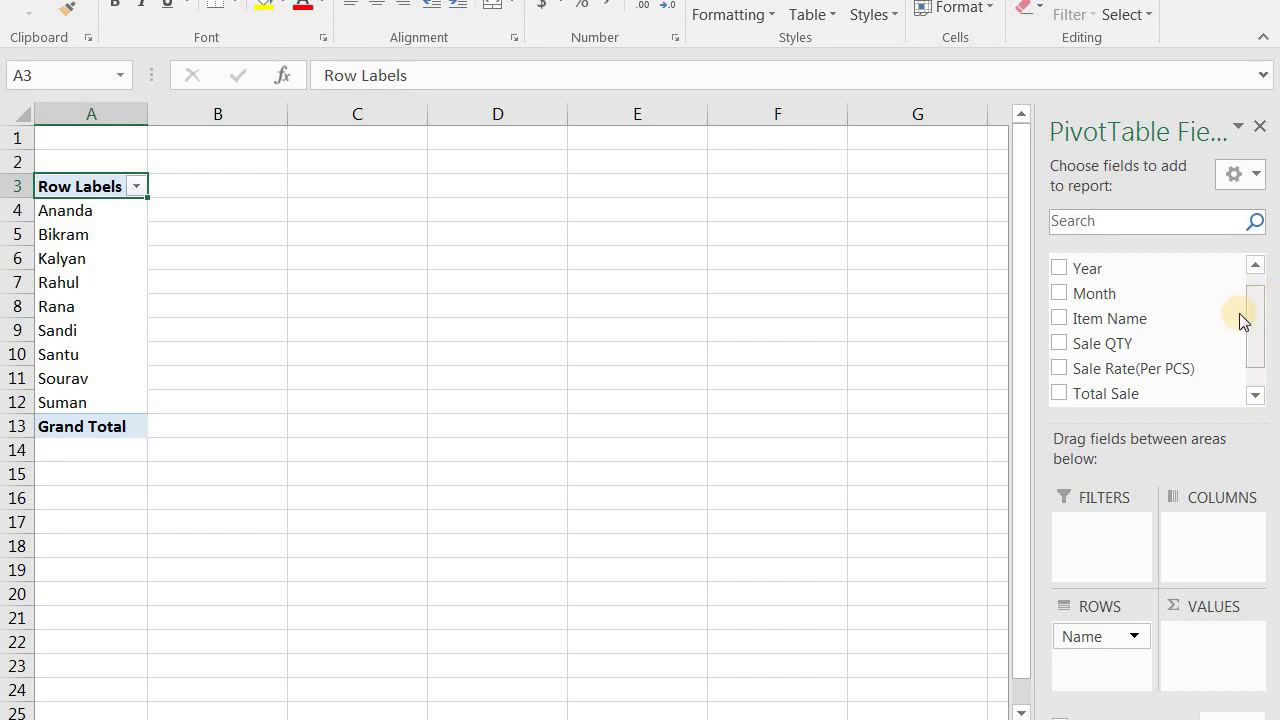
Nest the Year field under Name in Rows, showing each salesperson's sale years.
drag(1252, 345, 1252, 330)
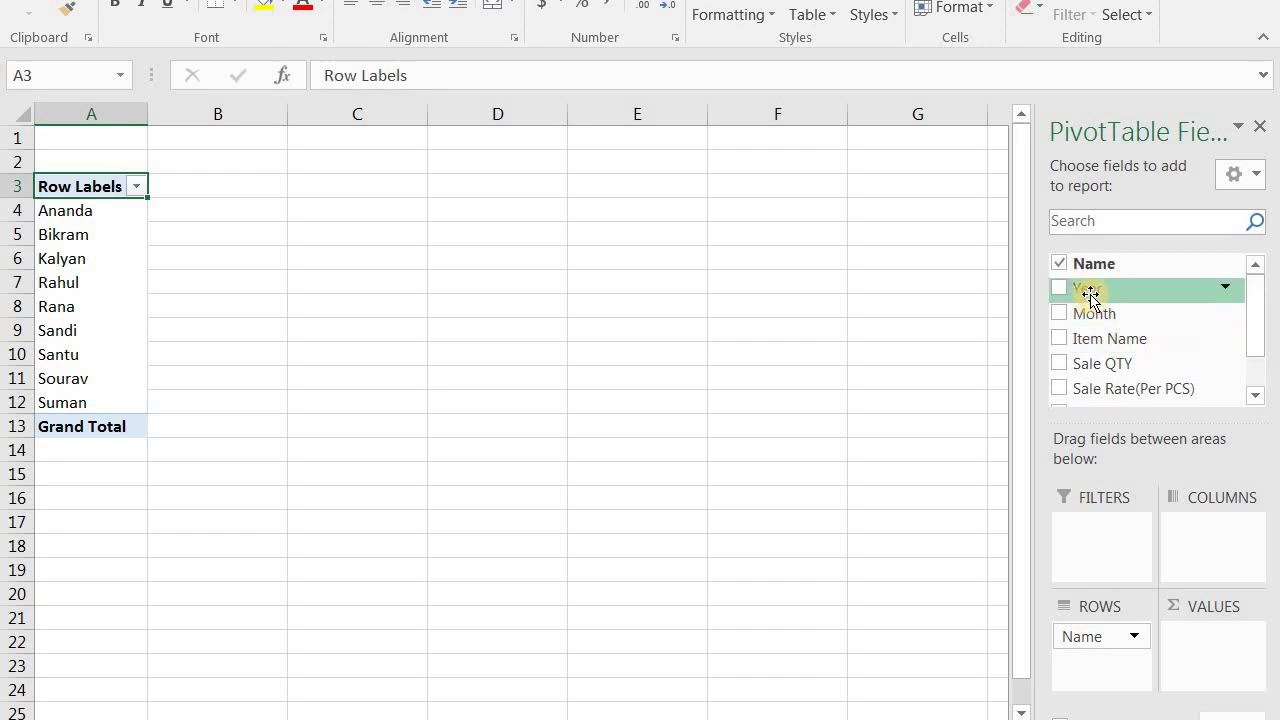
drag(1089, 292, 1094, 508)
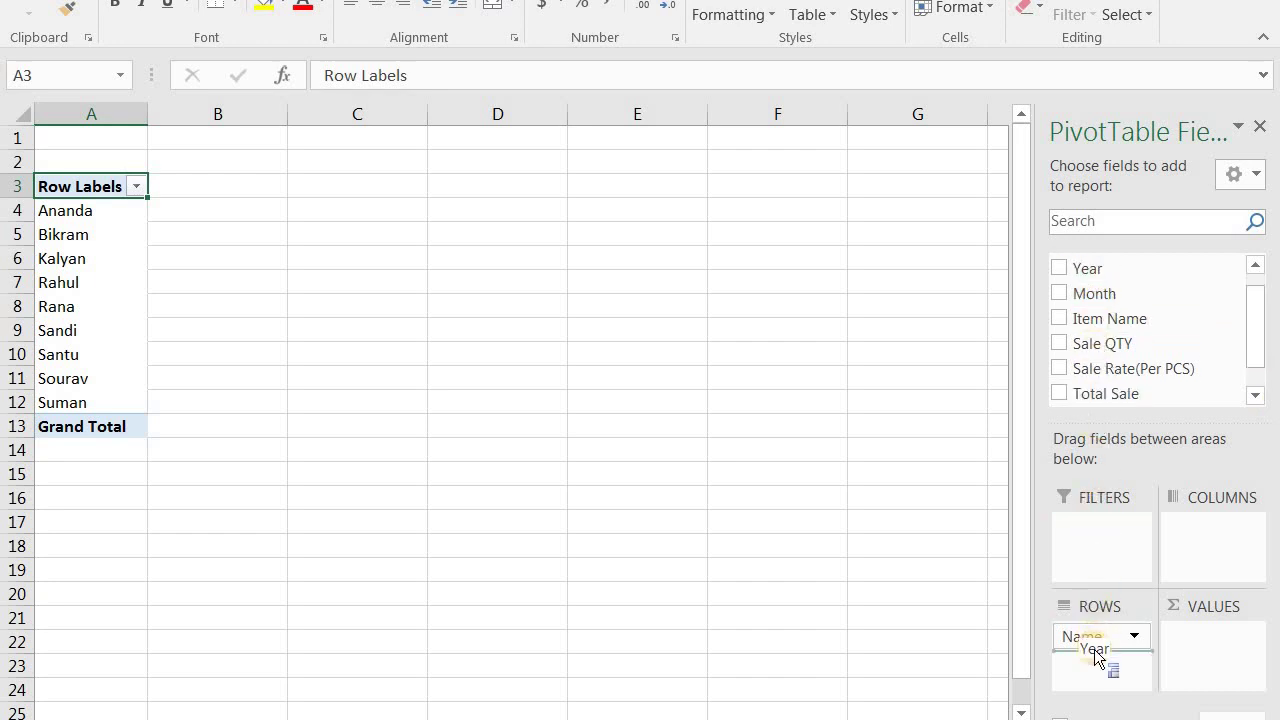
drag(1094, 649, 1094, 652)
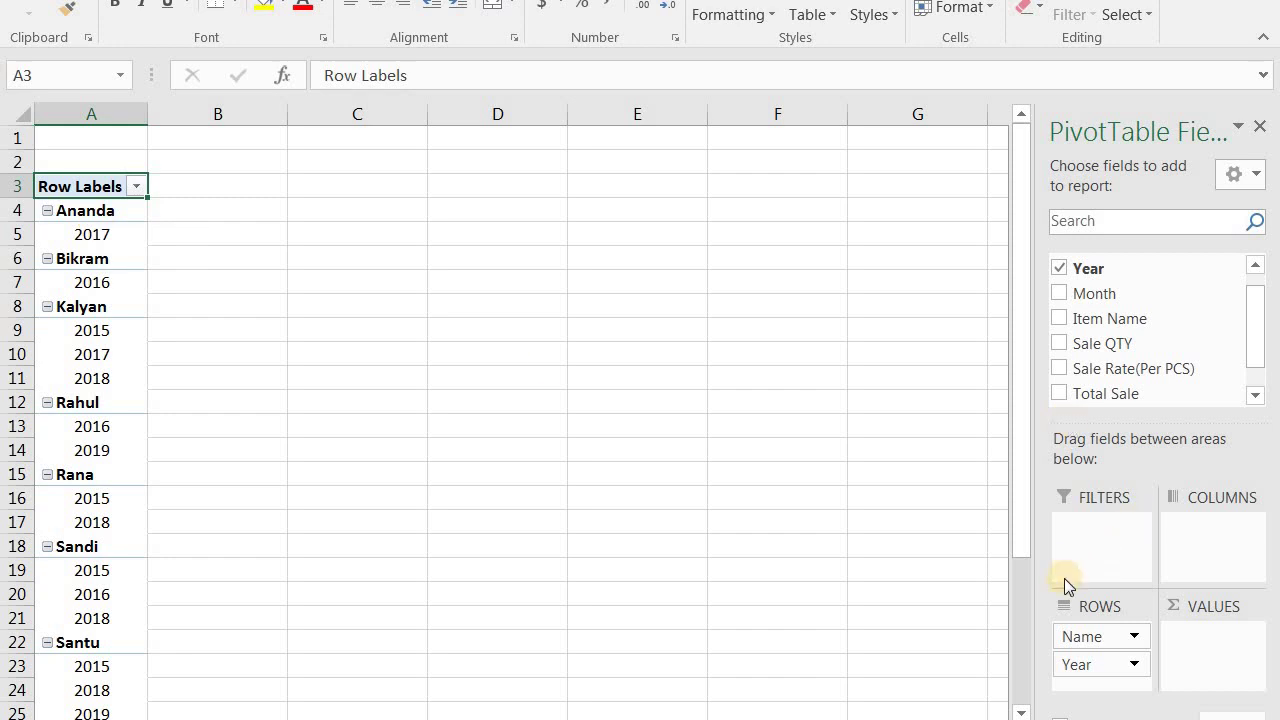
drag(1097, 643, 1094, 670)
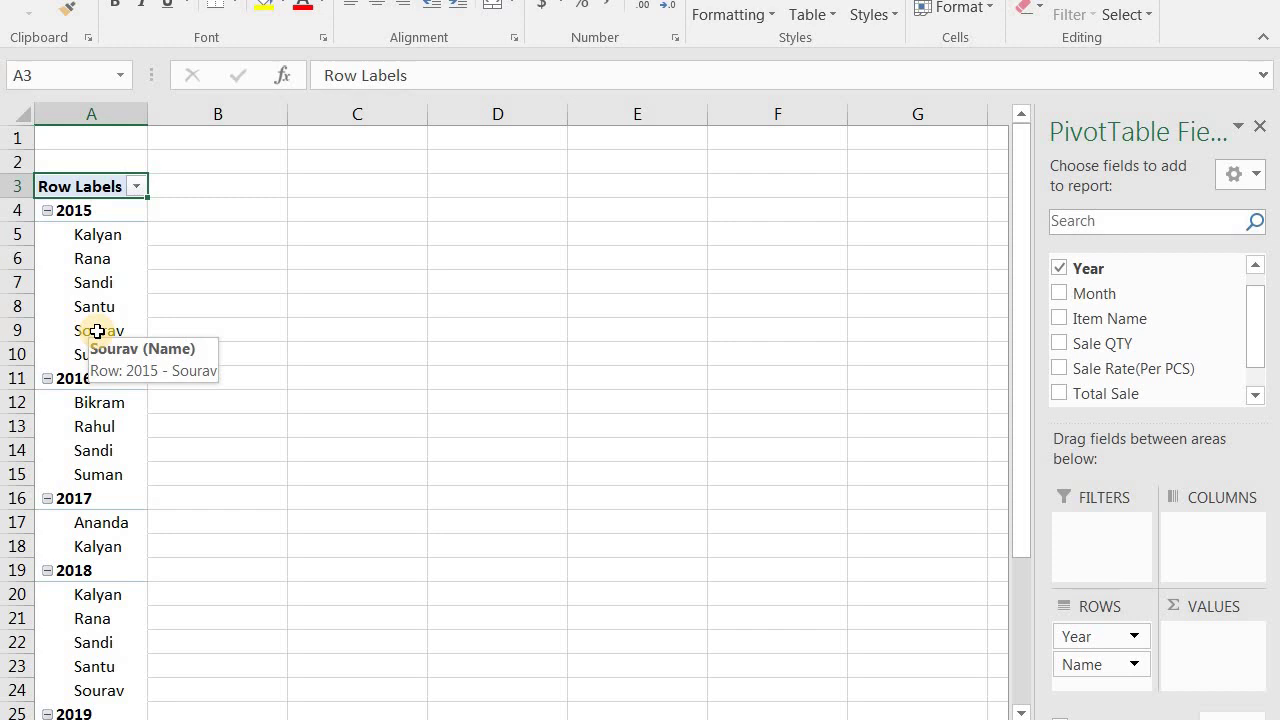
click(1106, 668)
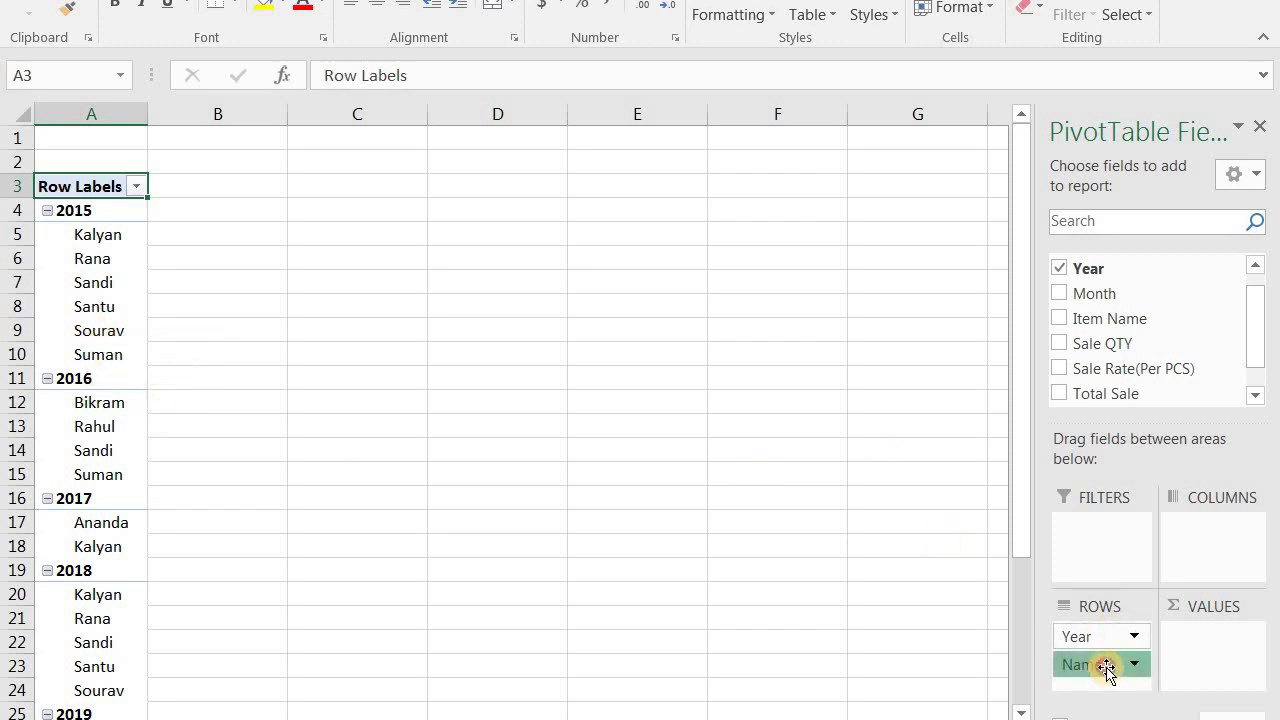
drag(1106, 668, 1108, 638)
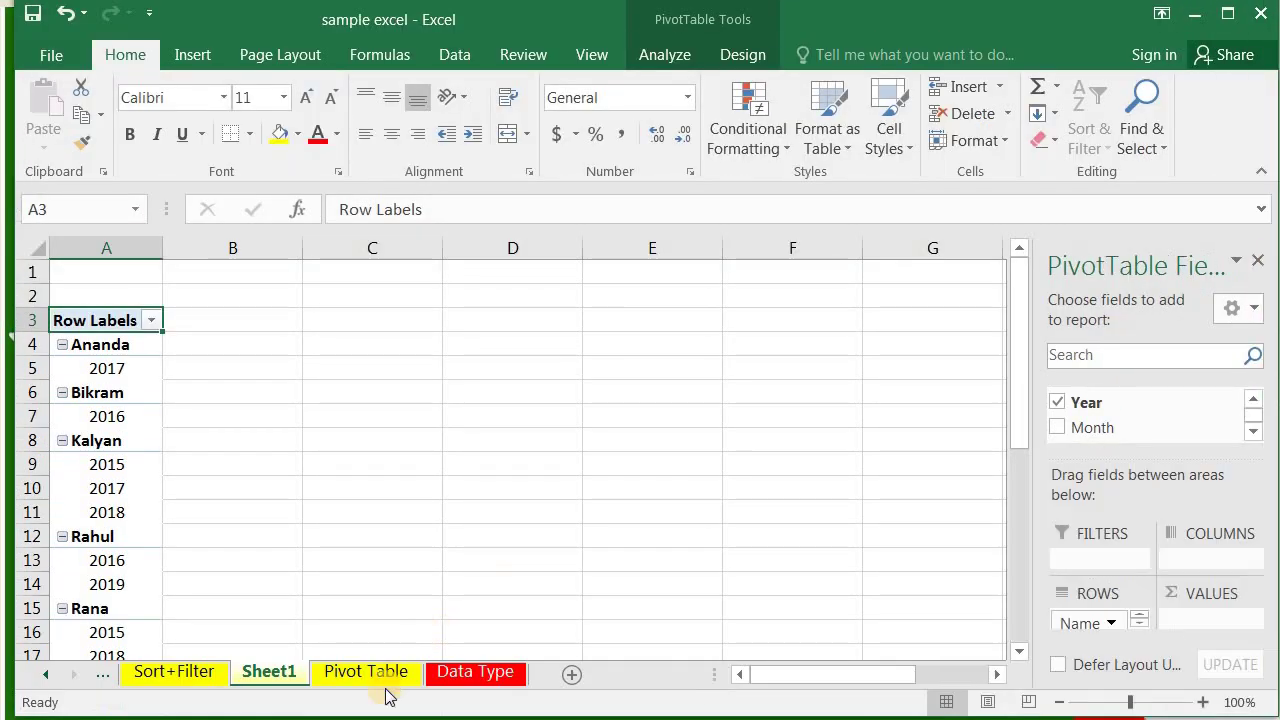
click(362, 674)
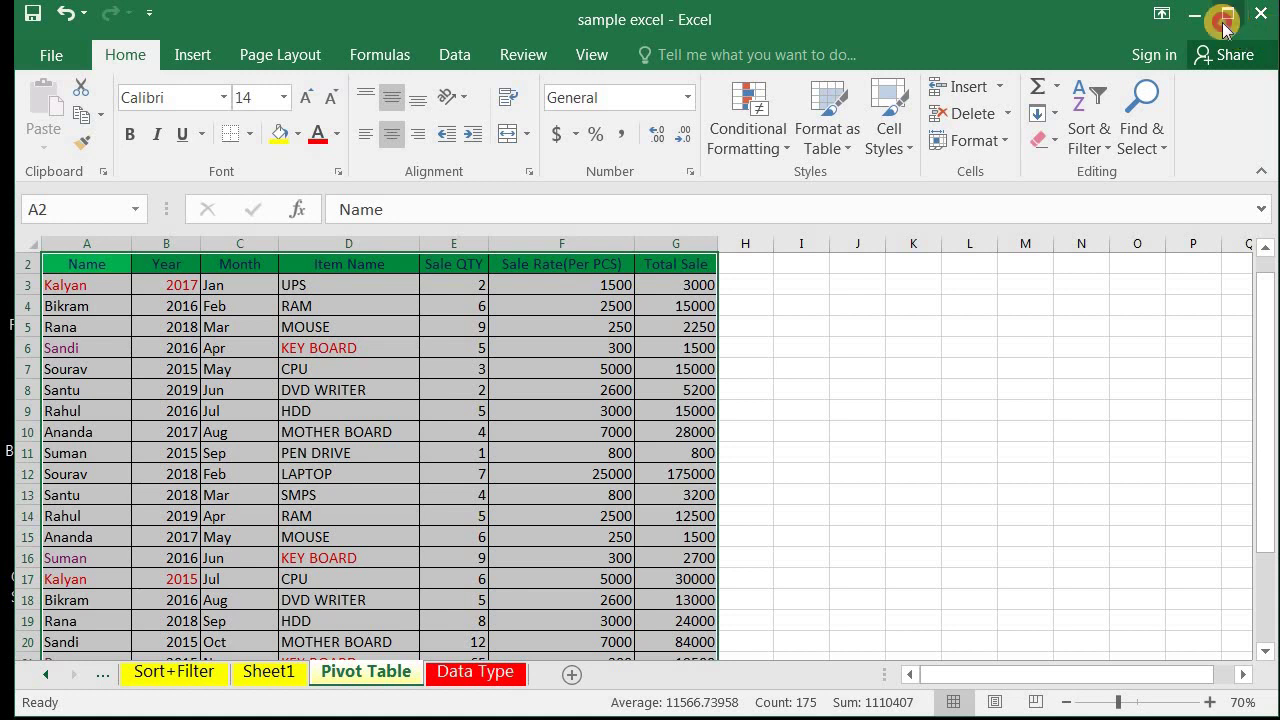
click(1224, 20)
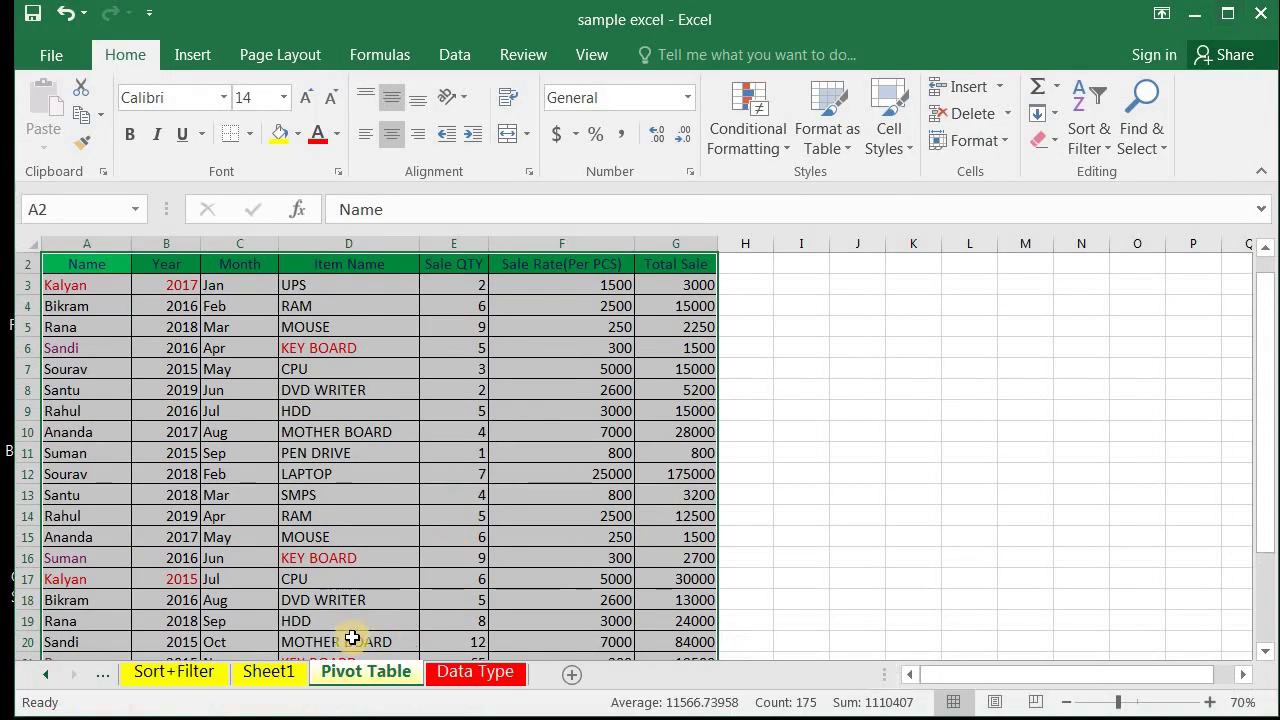
click(265, 671)
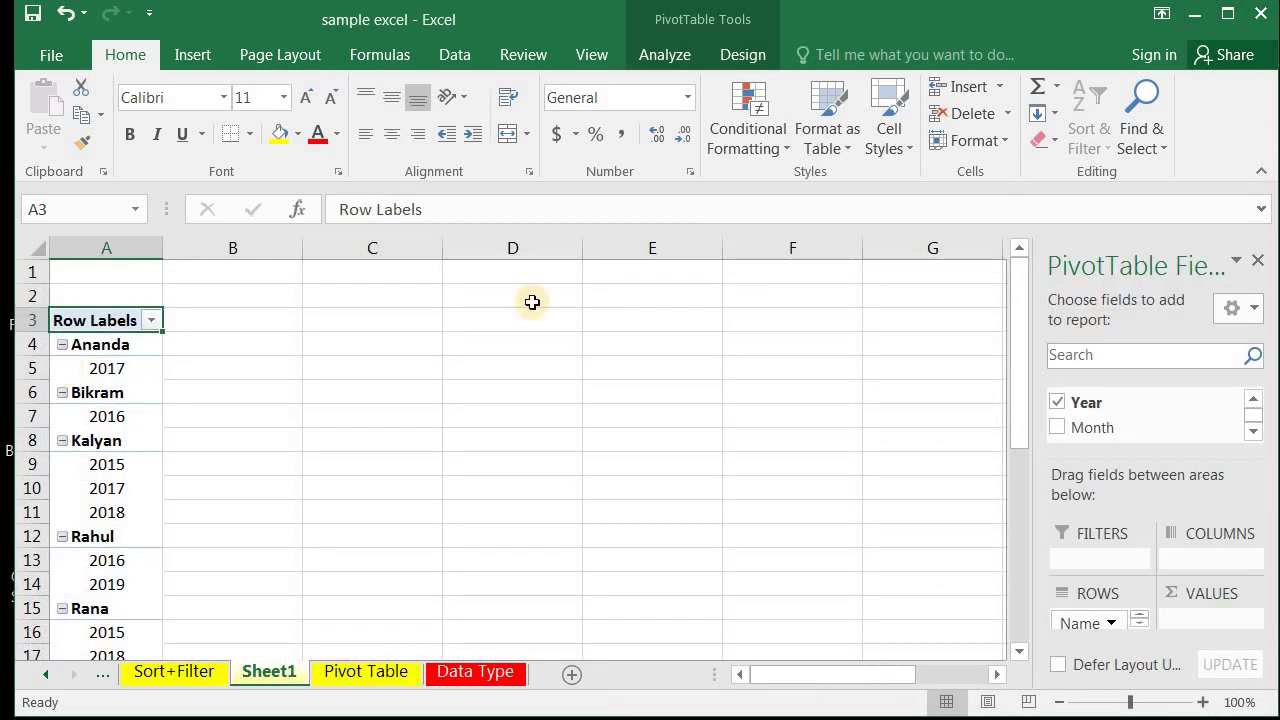
Add Total Sale to Values as Sum of Total Sale in column B, e.g. 73000 and 265500.
click(1227, 13)
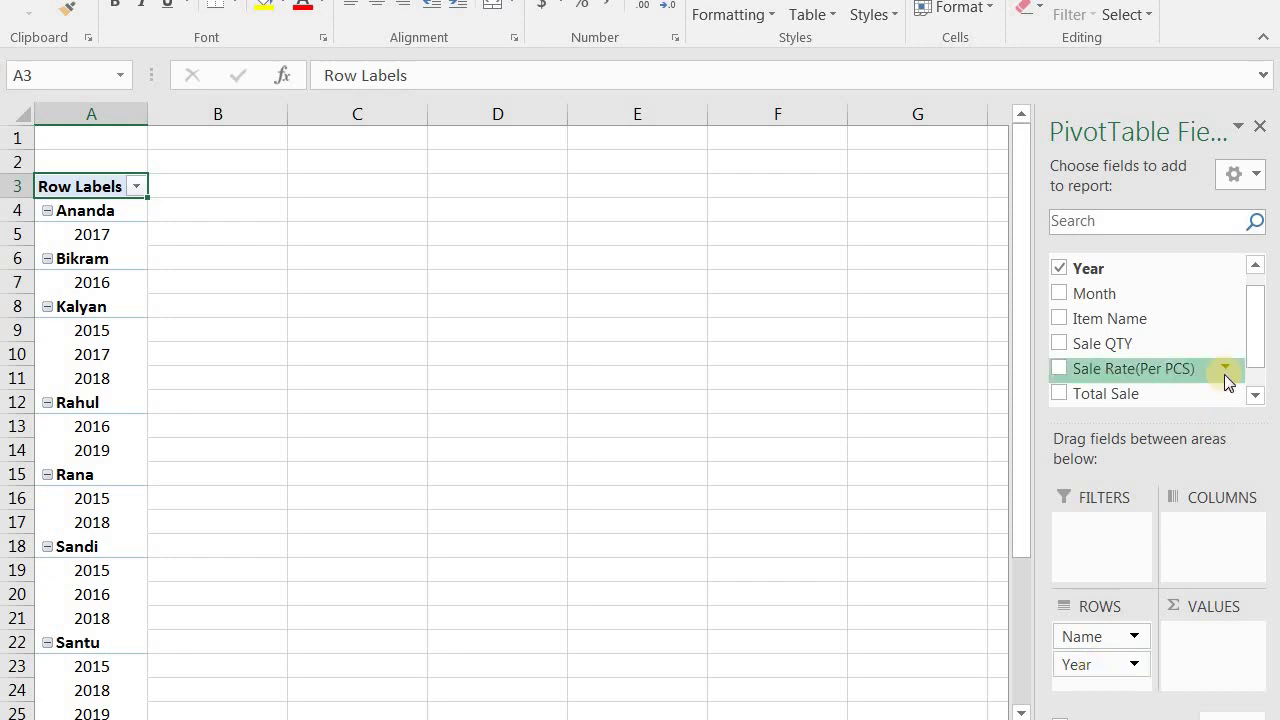
drag(1252, 331, 1258, 378)
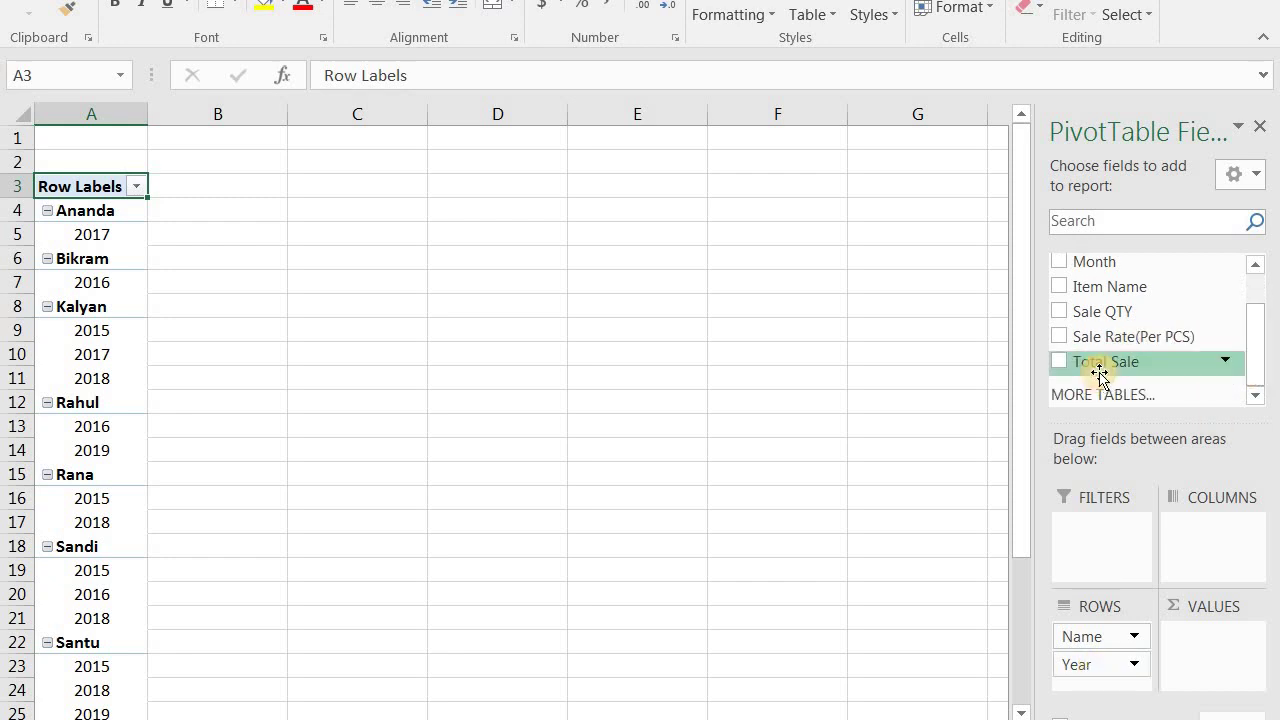
mouse_move(1100, 363)
mouse_down()
mouse_move(1200, 636)
mouse_move(1219, 618)
mouse_up()
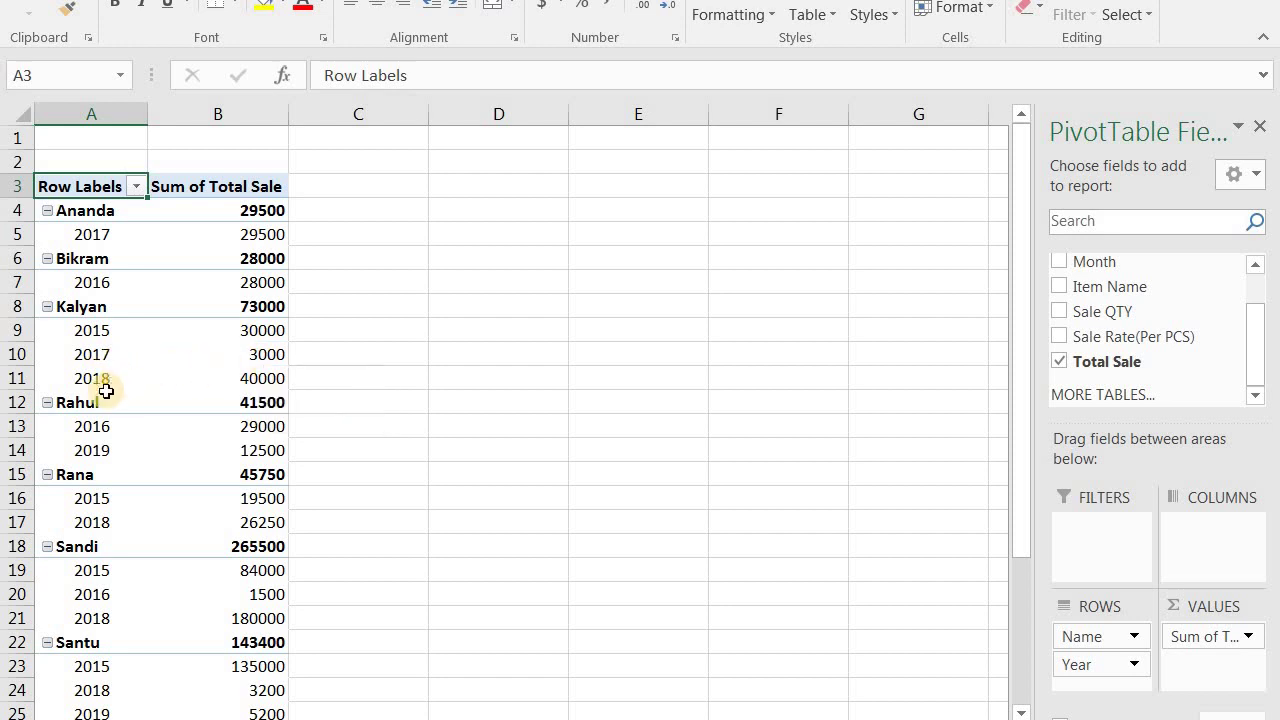
Move Name below Year in Rows so 2015 totals 284300 with its salespeople beneath.
mouse_move(281, 384)
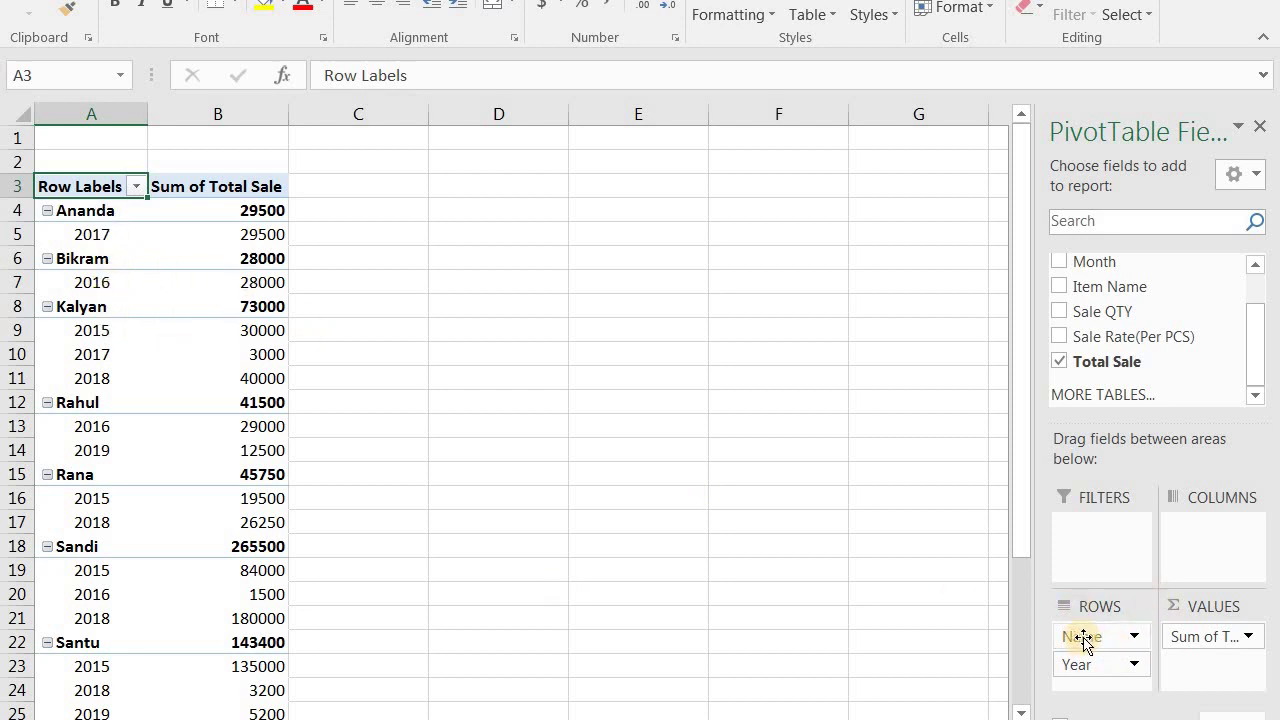
drag(1084, 640, 1088, 676)
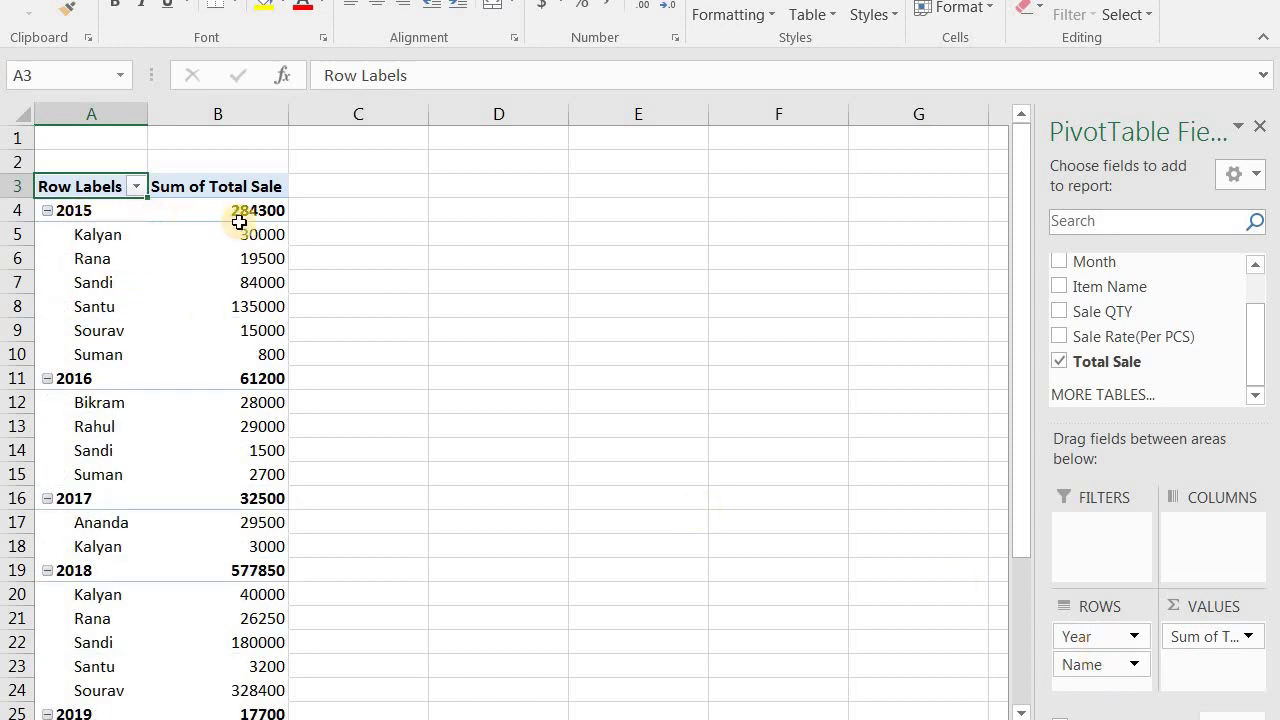
mouse_move(268, 218)
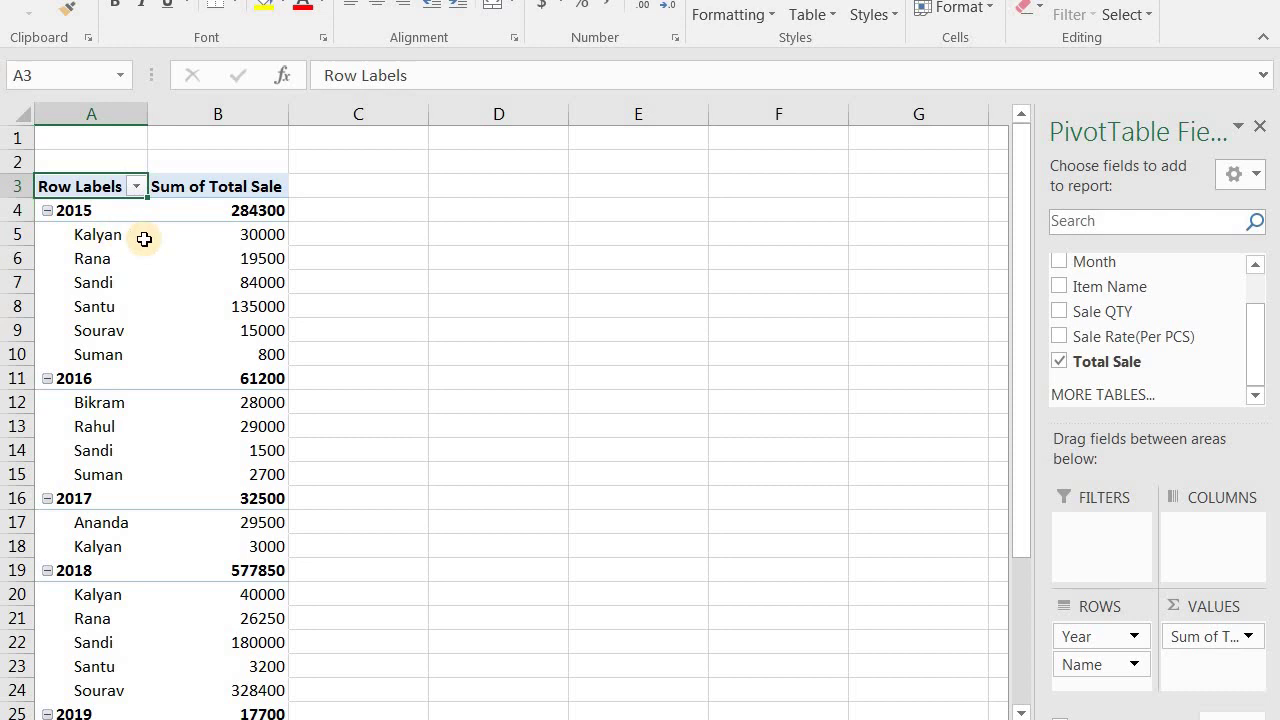
mouse_move(144, 239)
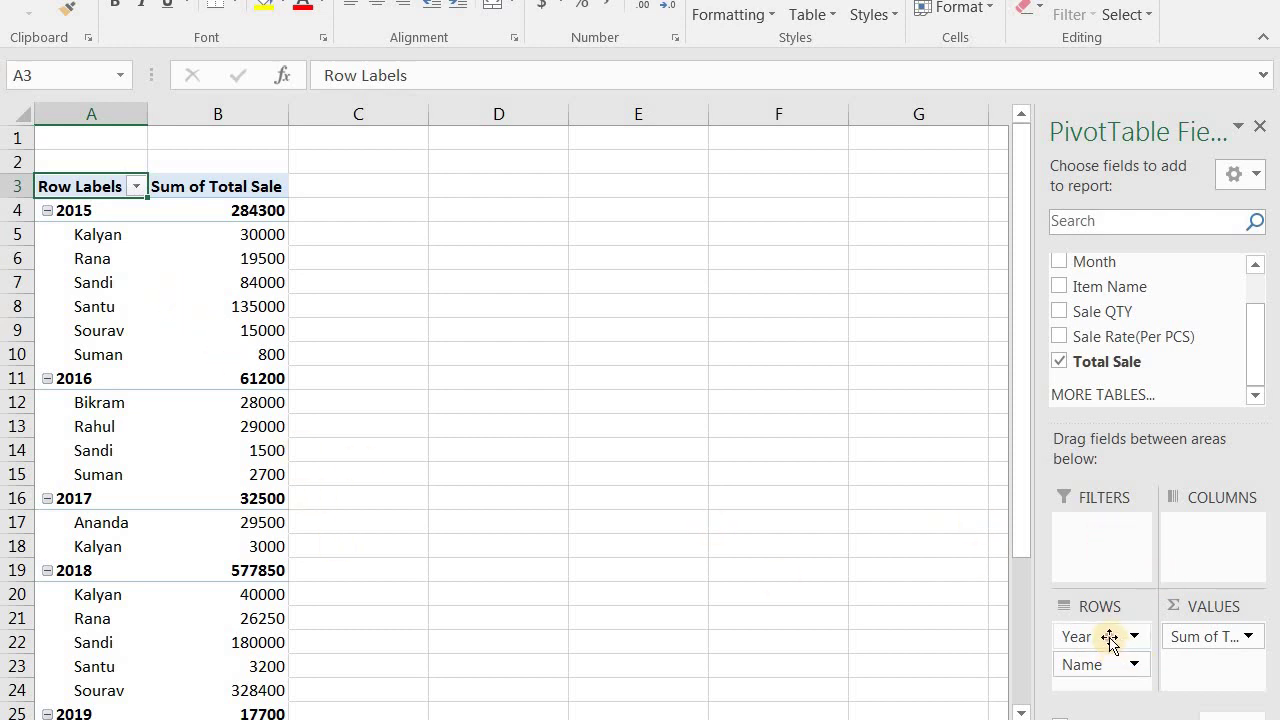
Make Year a report filter set to 2016, leaving four salespeople totalling 61200.
drag(1108, 524, 1107, 526)
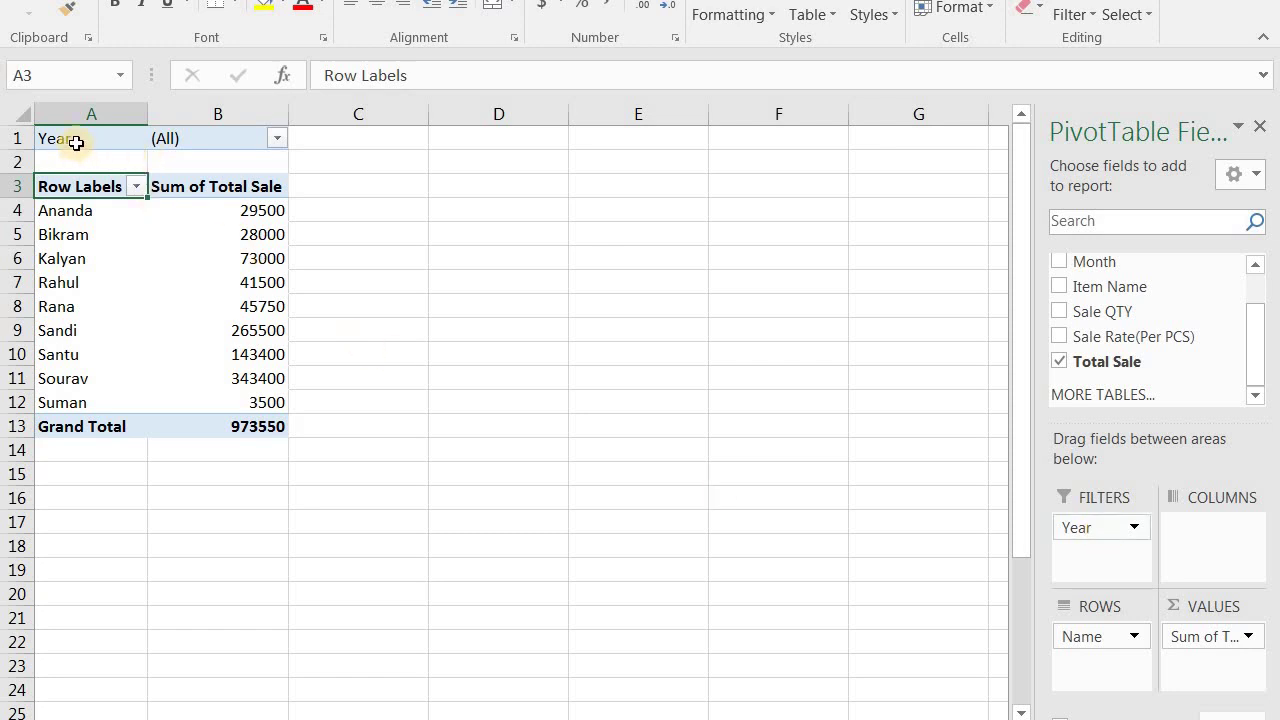
click(277, 139)
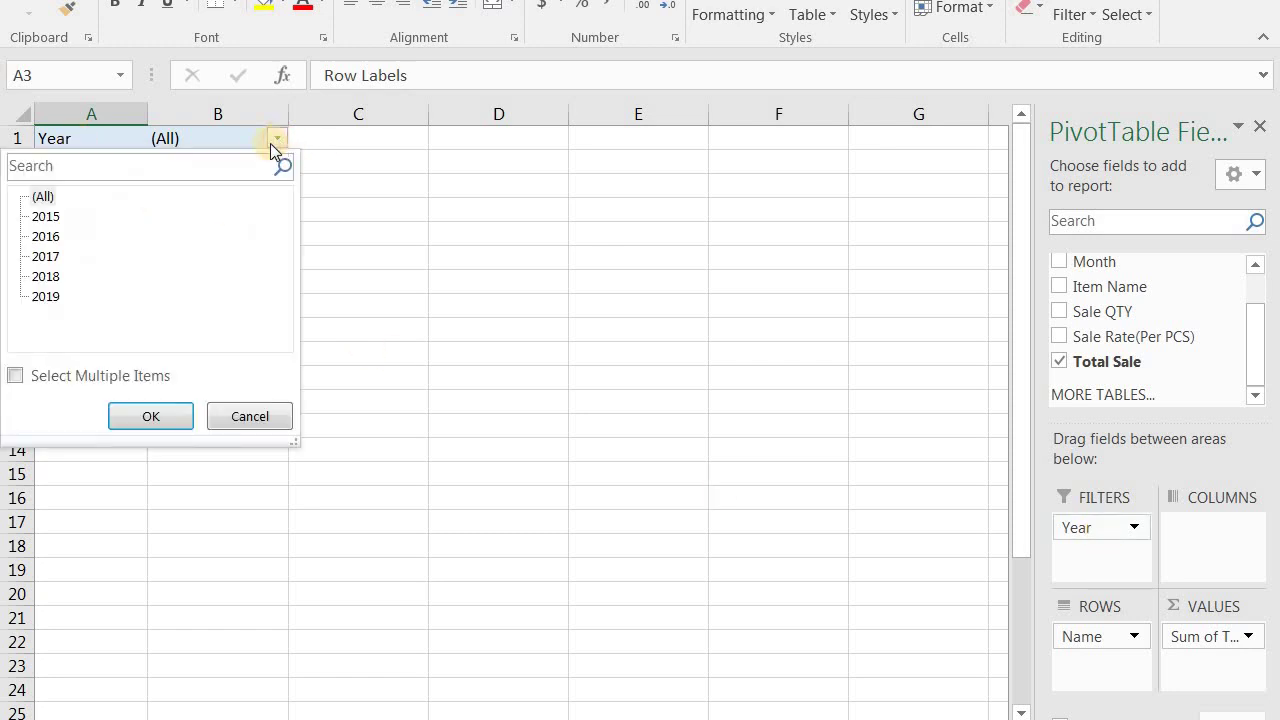
click(50, 238)
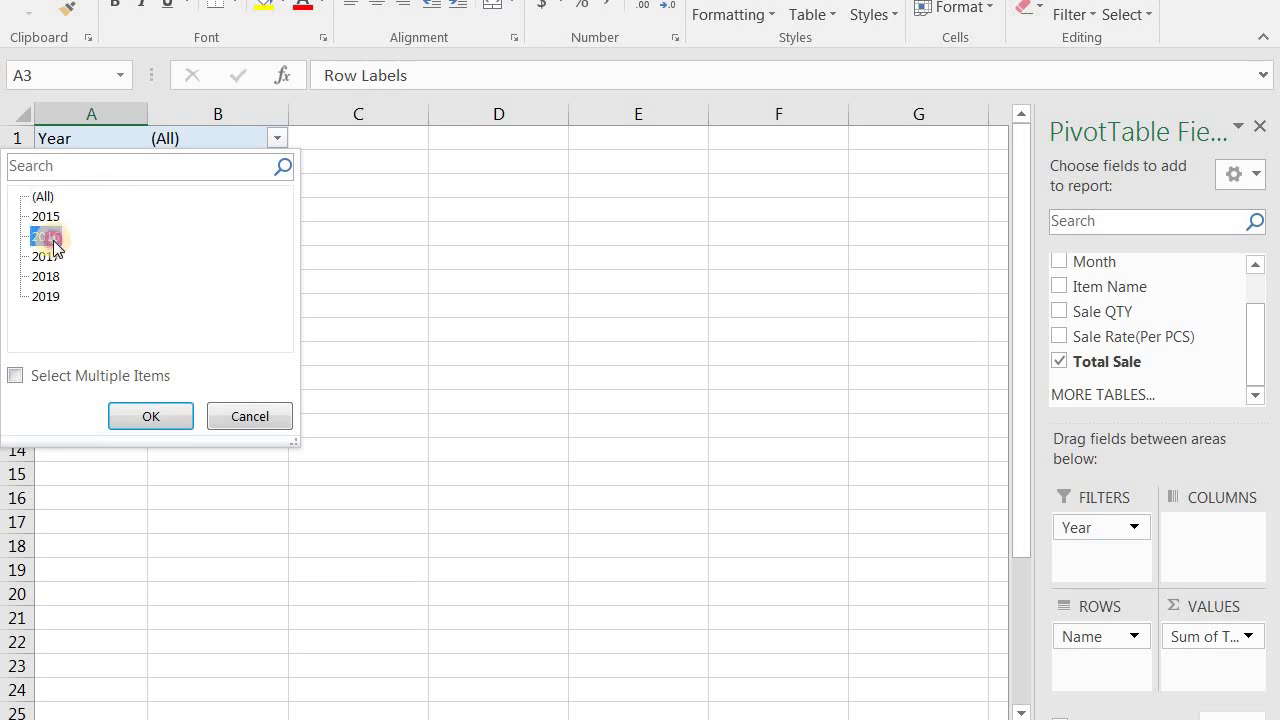
click(150, 417)
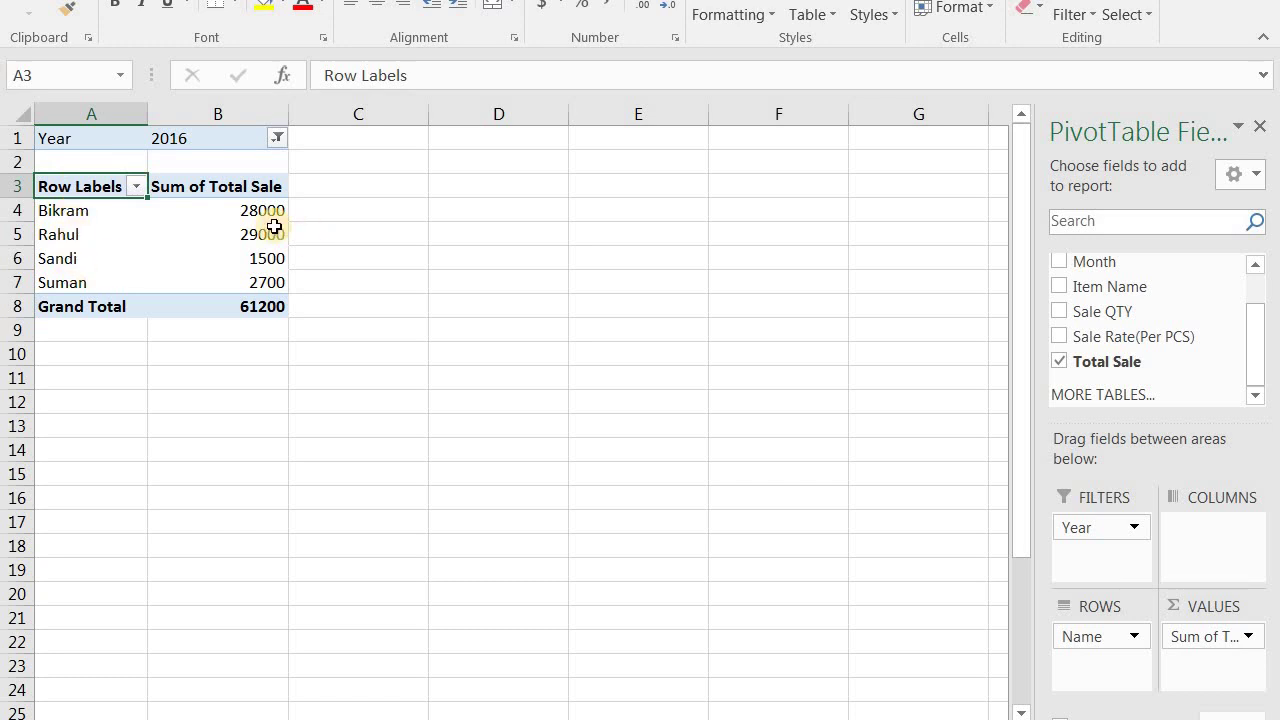
mouse_move(275, 311)
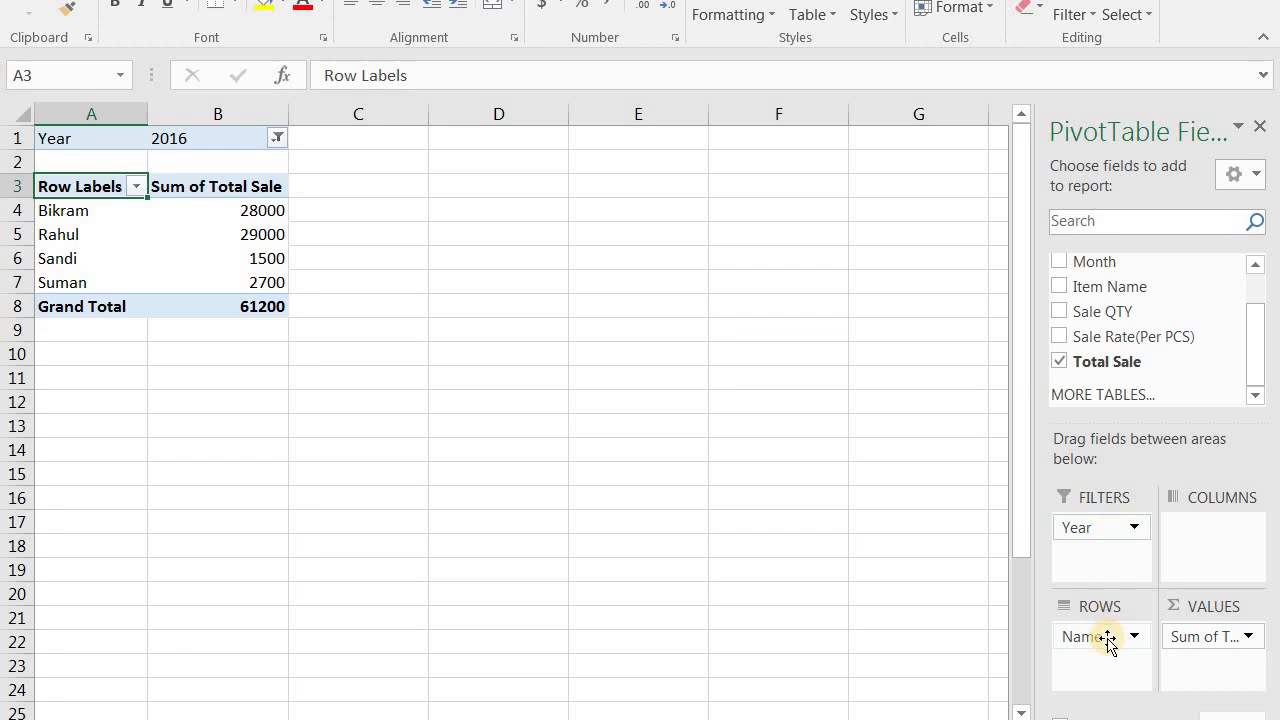
Make Name the filter with Year in Rows, then show one salesperson totalling 73000.
mouse_move(1105, 645)
mouse_down()
mouse_move(1100, 555)
mouse_move(1115, 630)
mouse_move(1100, 645)
mouse_up()
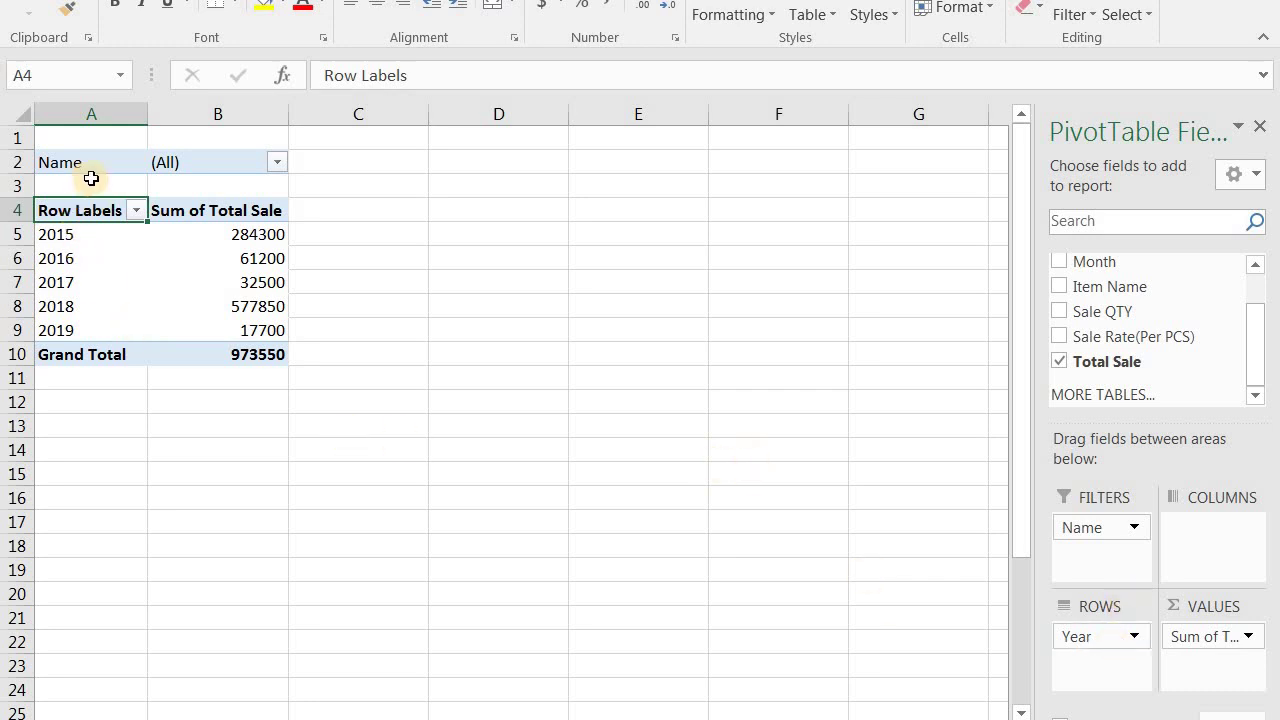
click(277, 162)
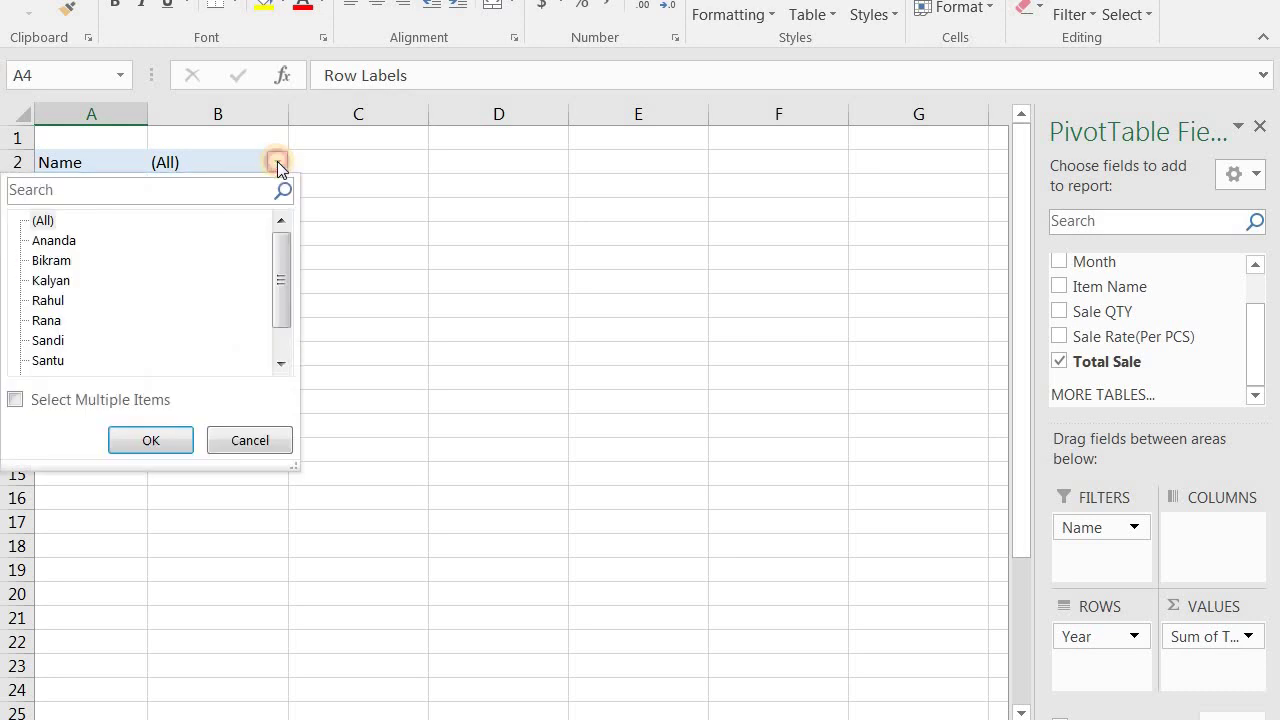
click(50, 283)
click(147, 445)
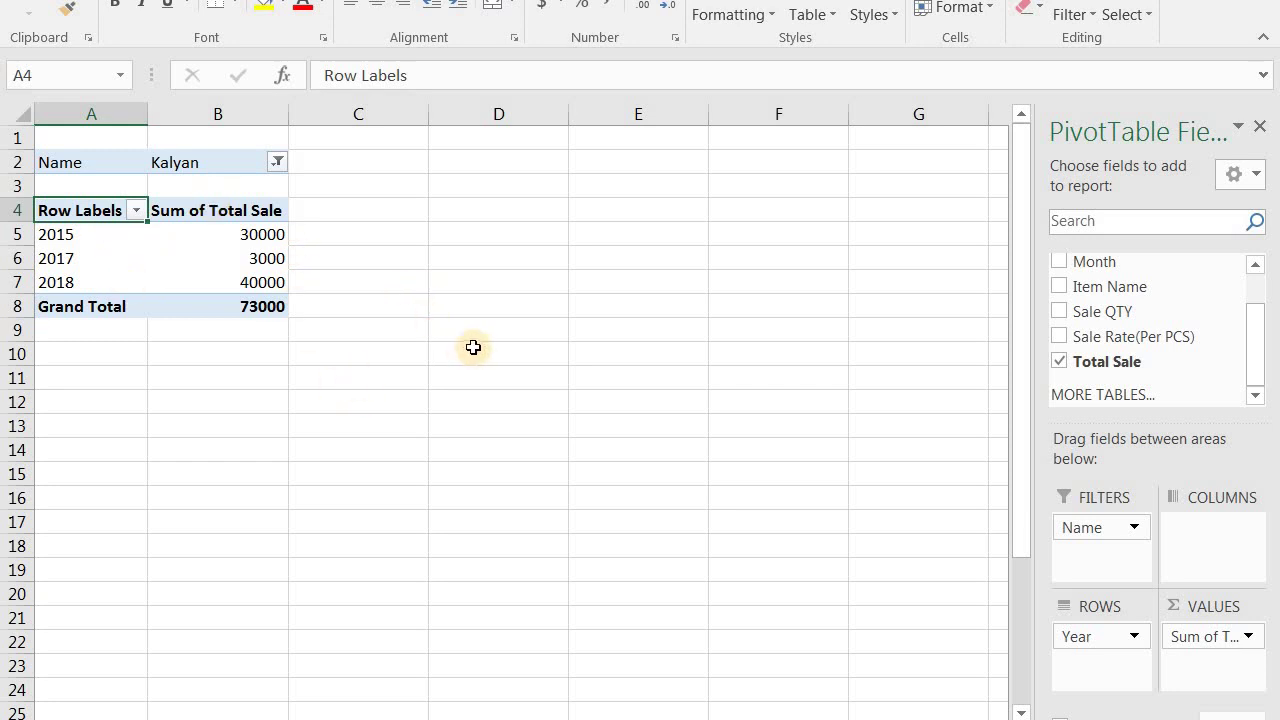
Arrange the pivot rows as Year, then Name, then Item Name, and close the field list.
drag(1250, 349, 1255, 338)
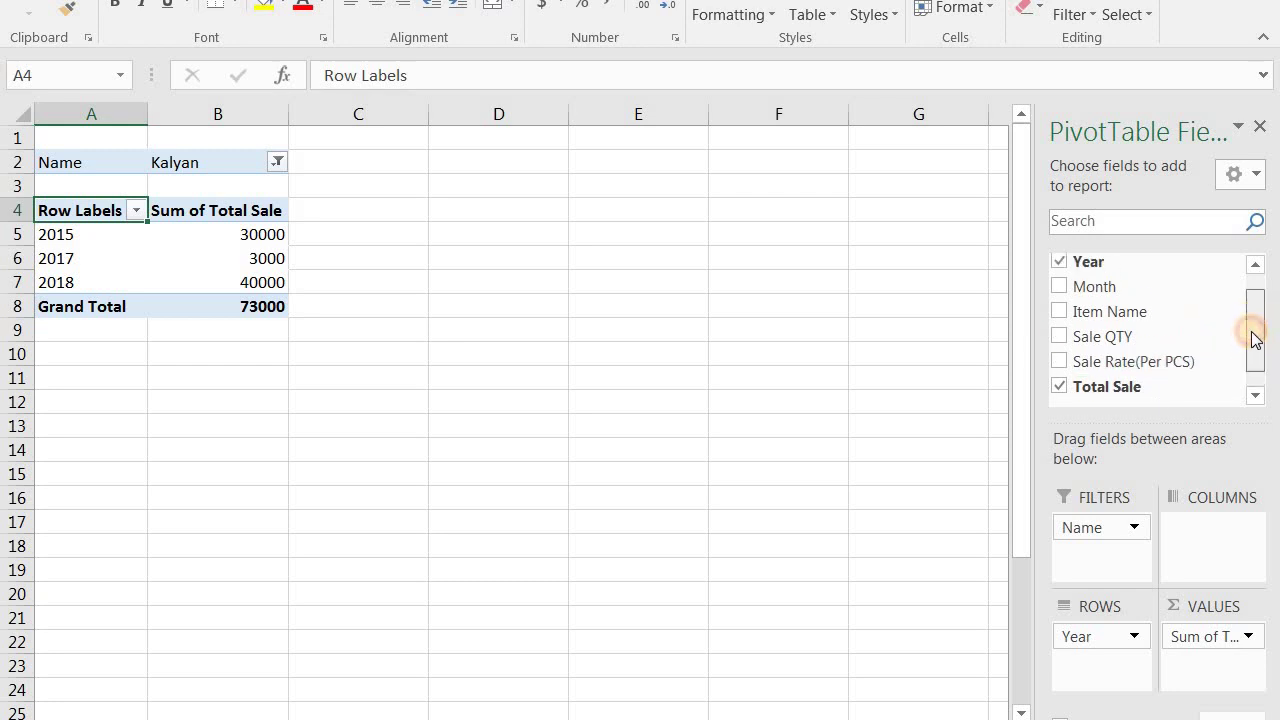
drag(1112, 308, 1111, 663)
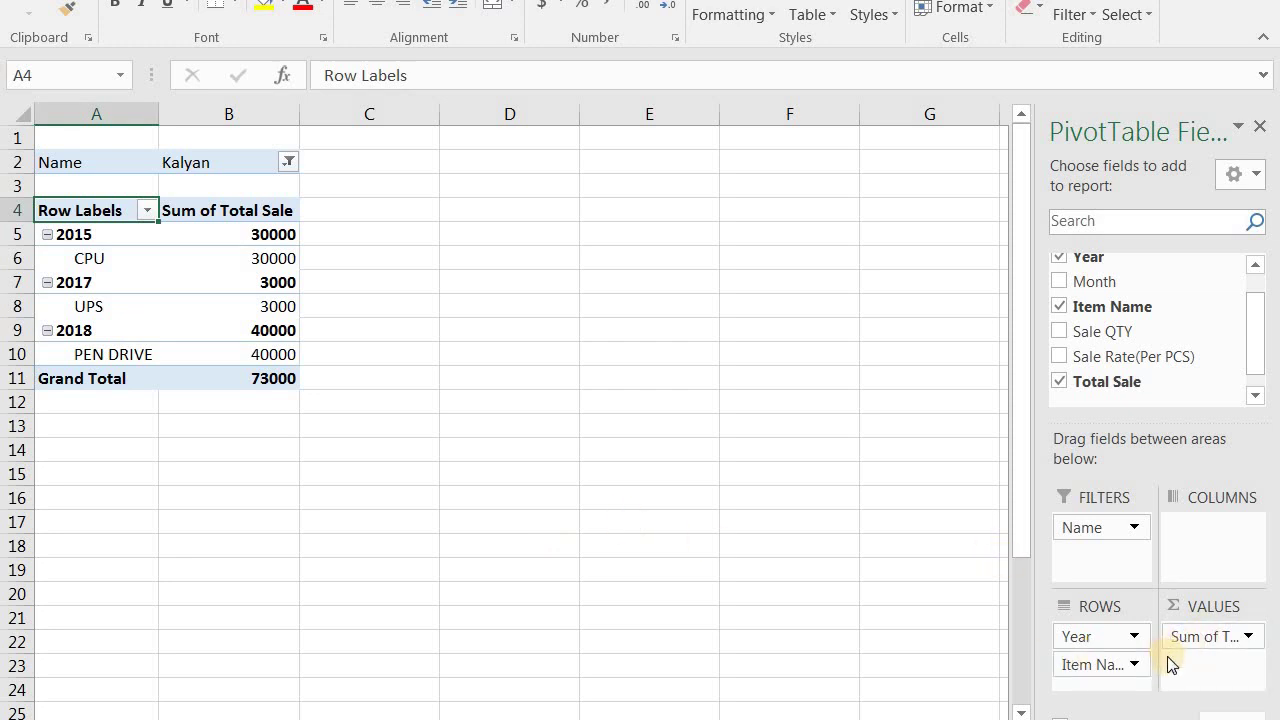
drag(1165, 648, 1120, 712)
drag(1096, 634, 1096, 642)
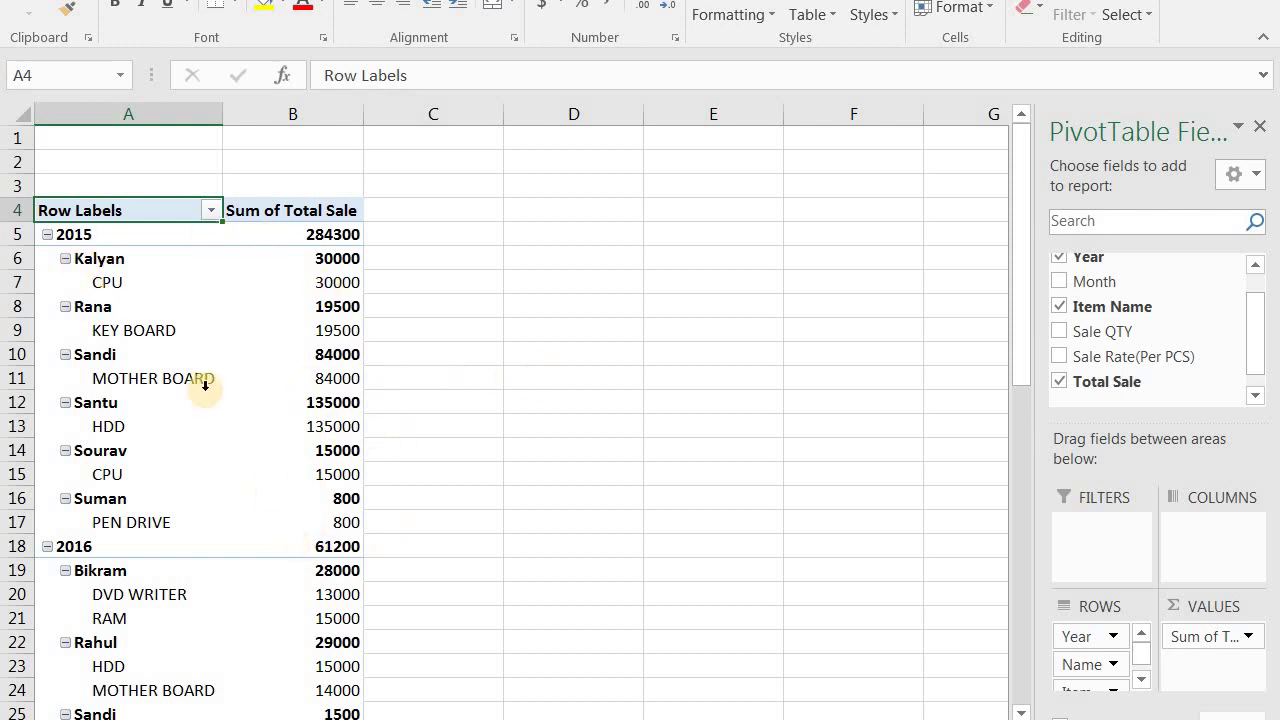
click(562, 376)
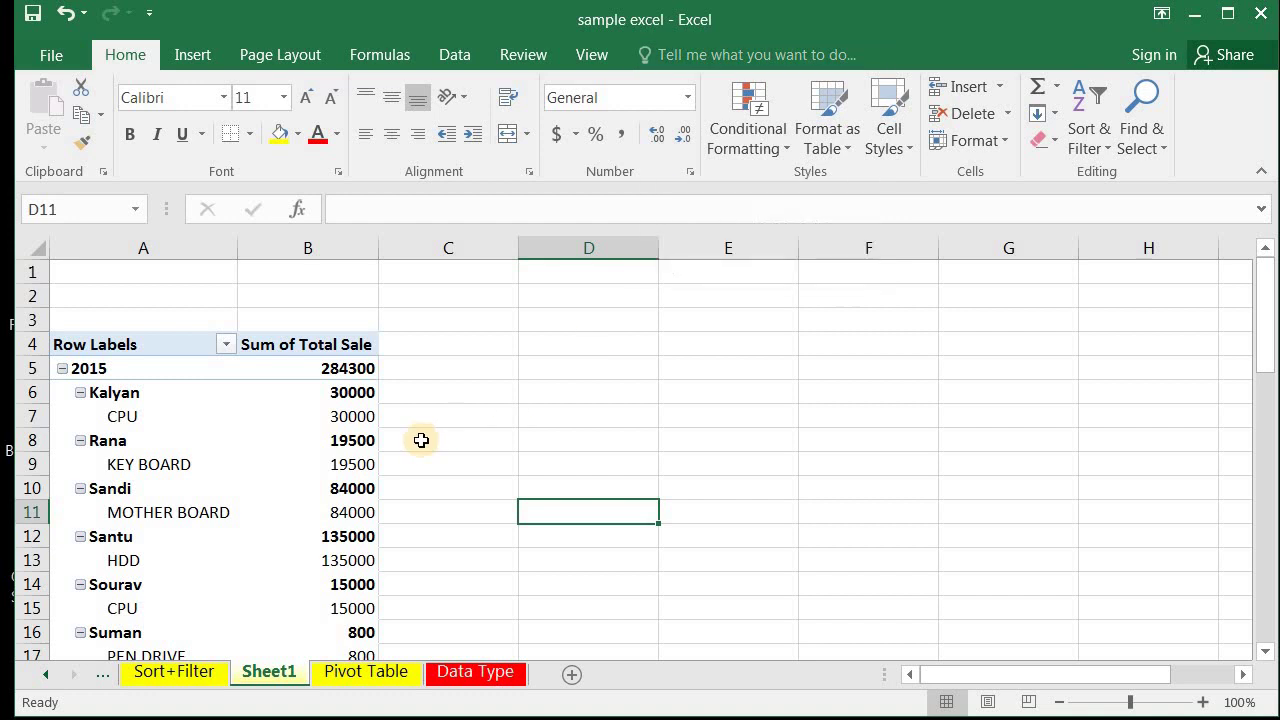
Bring up the PivotTable Design options and select the whole table A4:B53 through Grand Total.
click(284, 463)
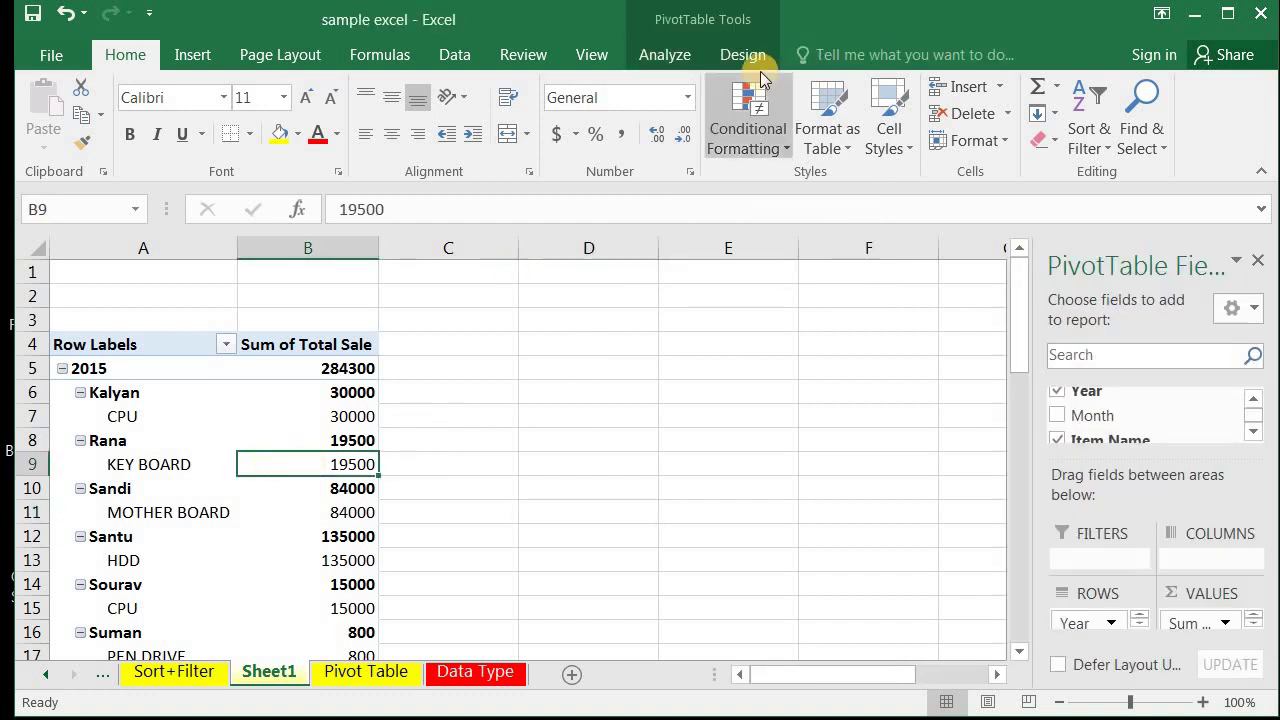
click(667, 57)
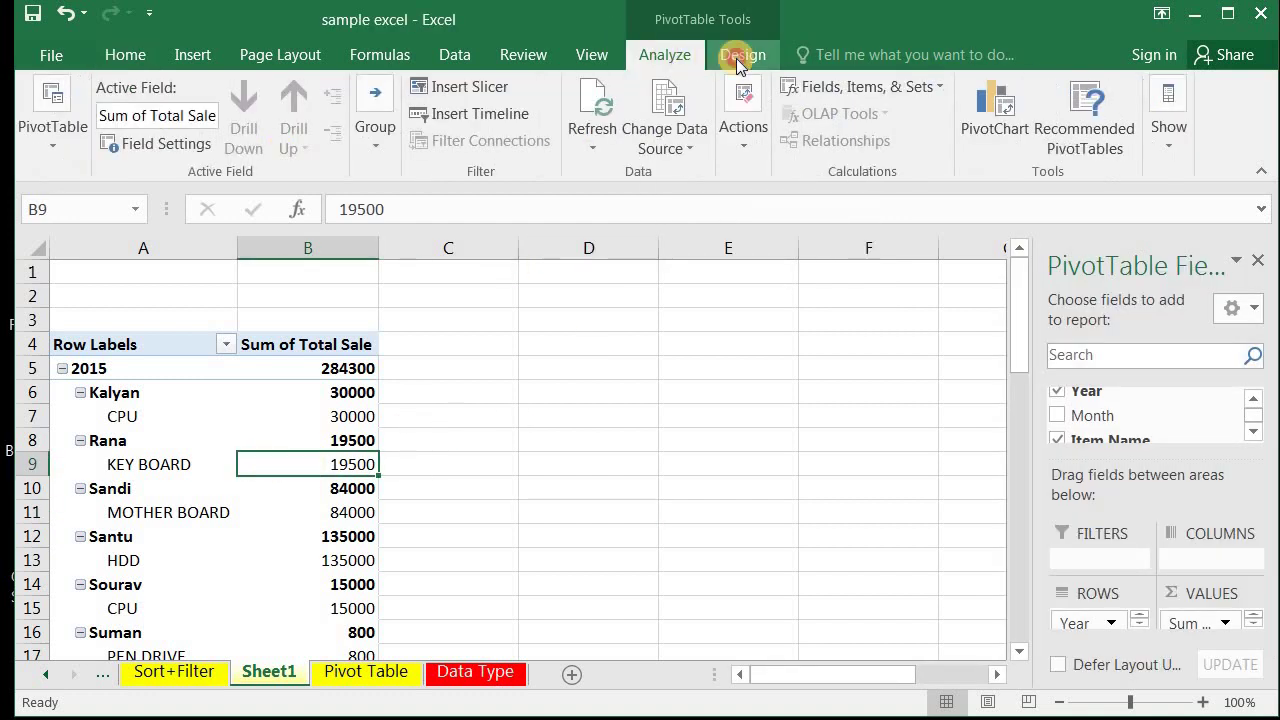
click(739, 56)
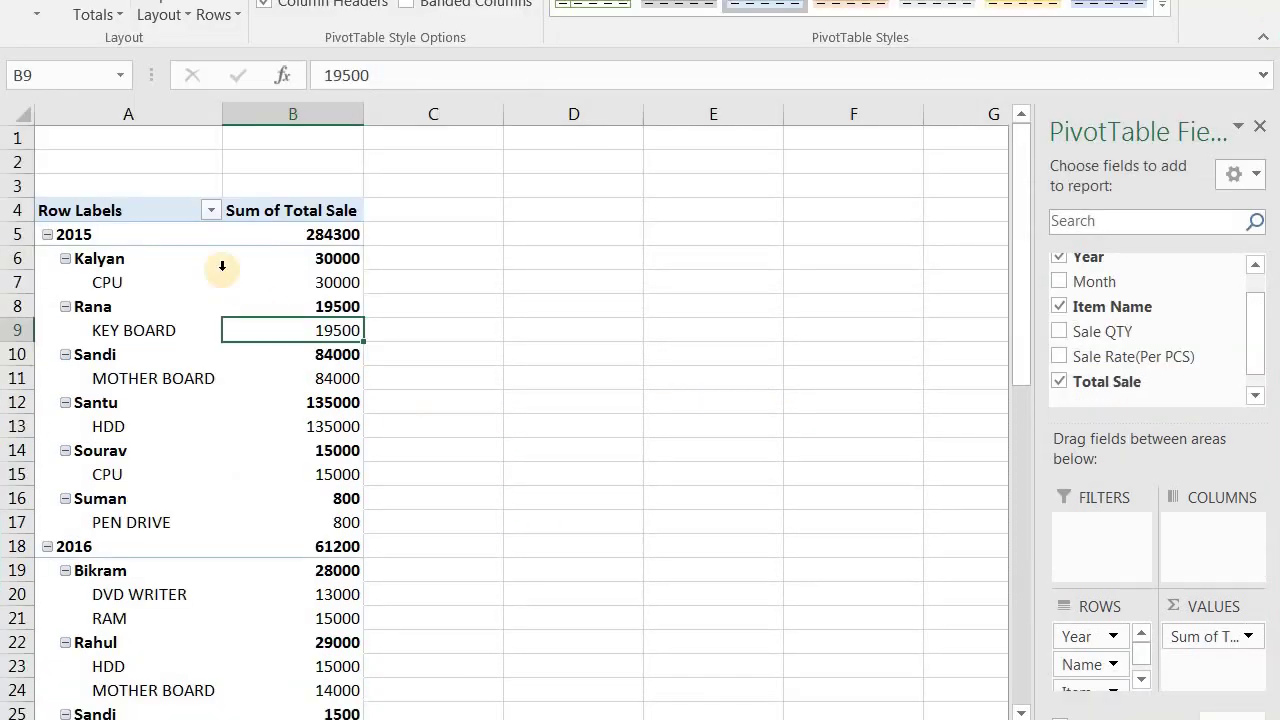
drag(63, 213, 290, 690)
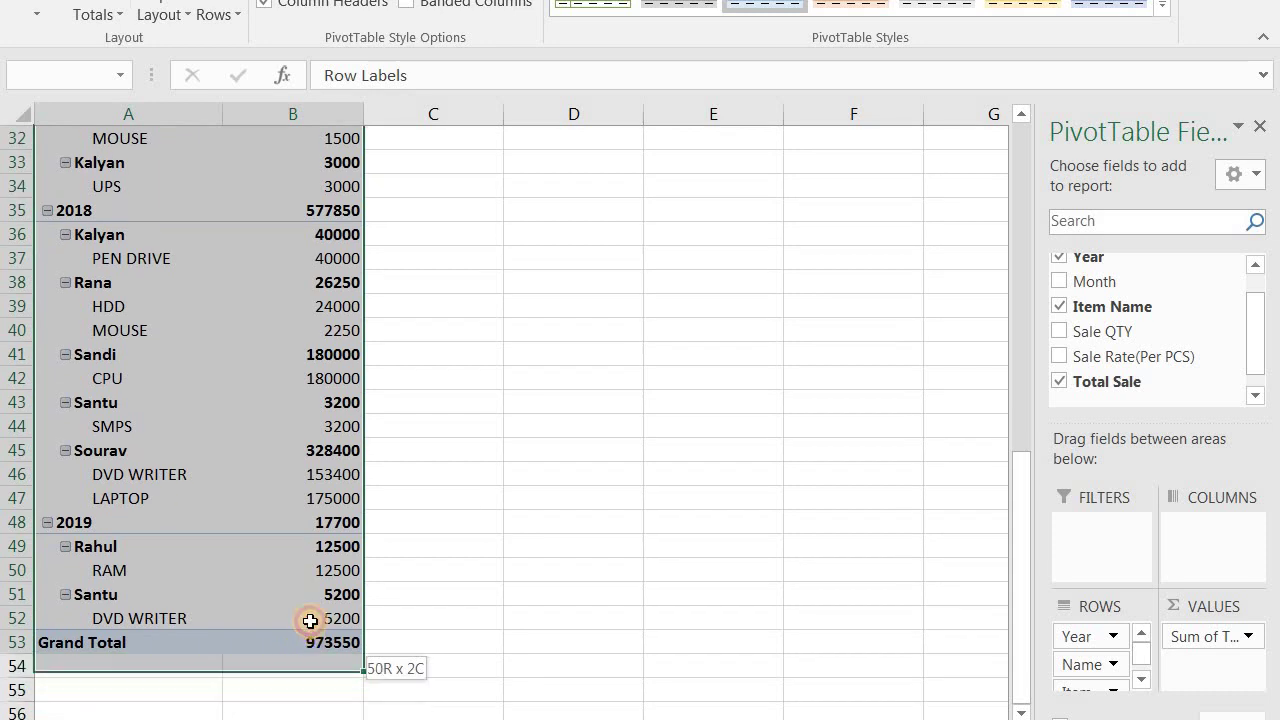
drag(290, 690, 309, 620)
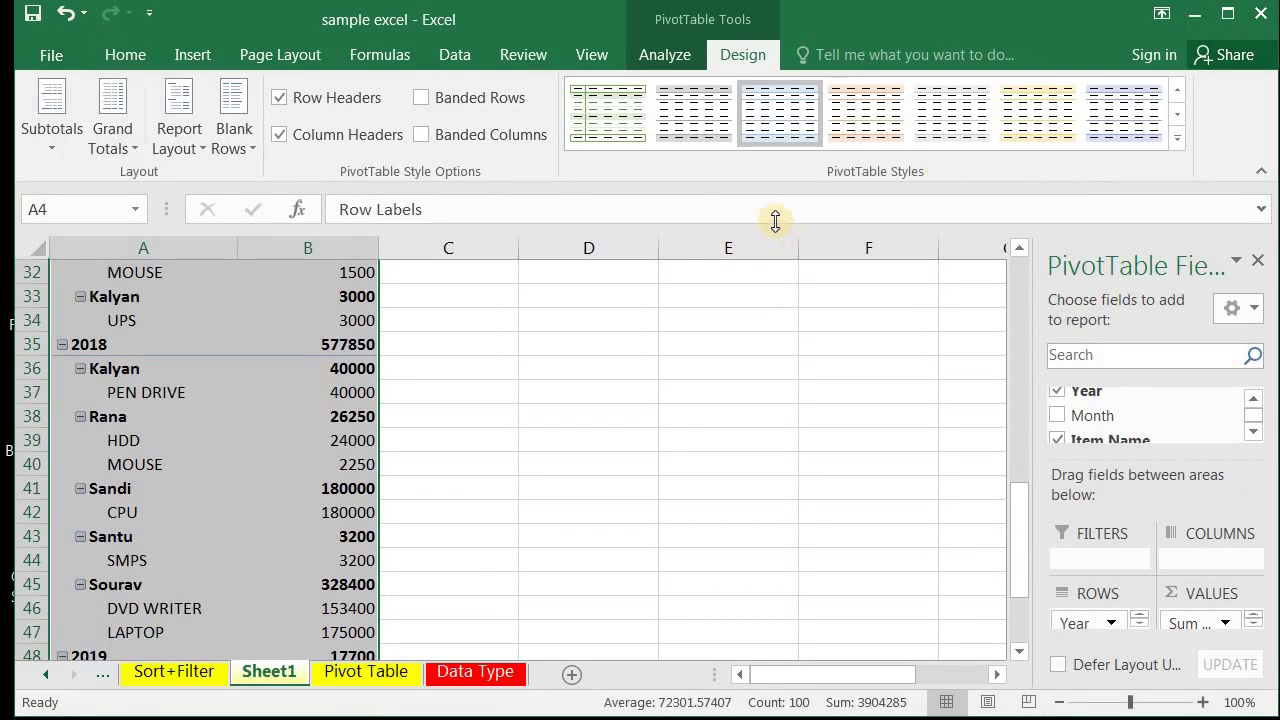
Apply an orange Medium PivotTable style and scroll down to the Grand Total.
click(1177, 140)
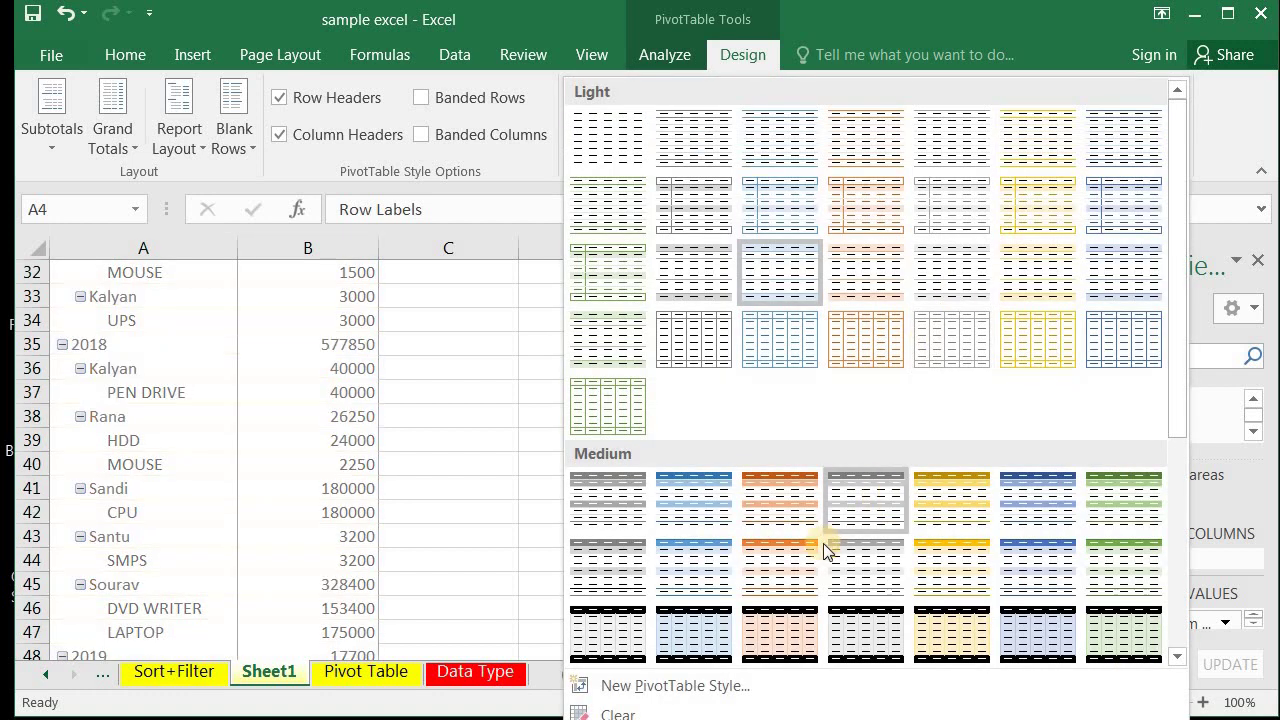
click(795, 522)
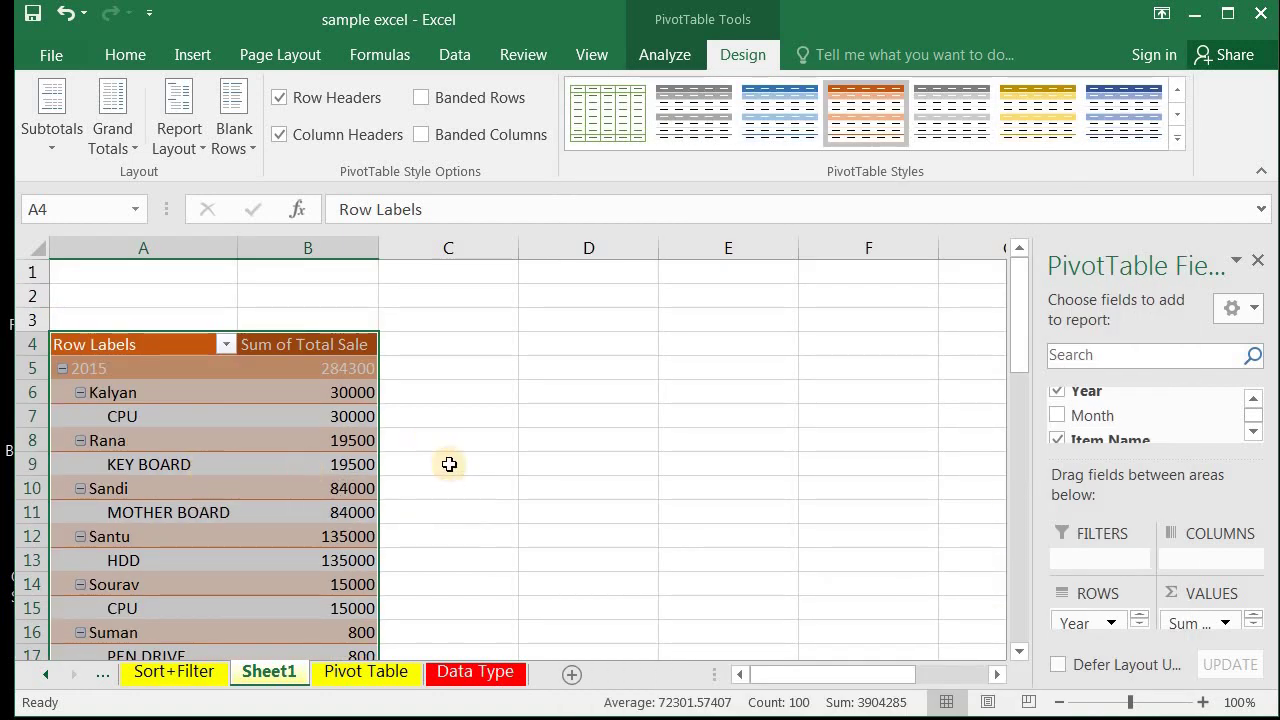
scroll(448, 466, down, 2)
scroll(448, 470, down, 2)
scroll(445, 495, down, 3)
scroll(445, 495, down, 5)
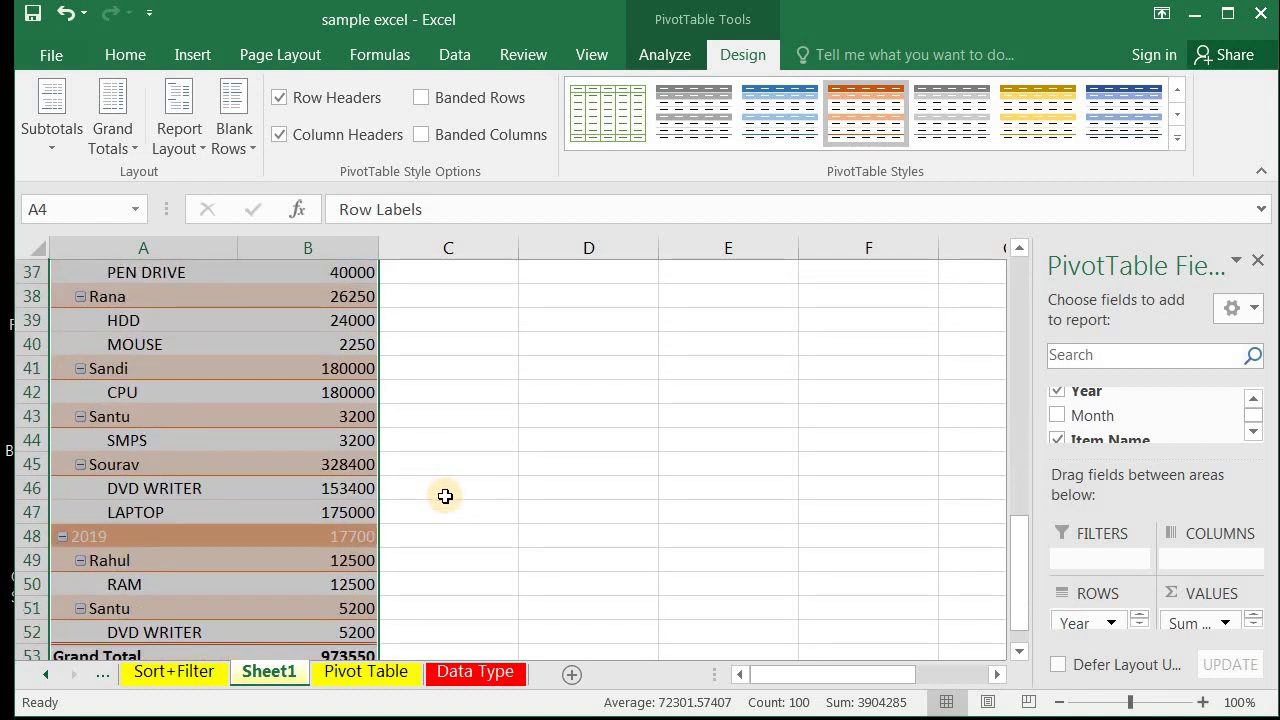
scroll(445, 495, down, 3)
scroll(234, 451, down, 1)
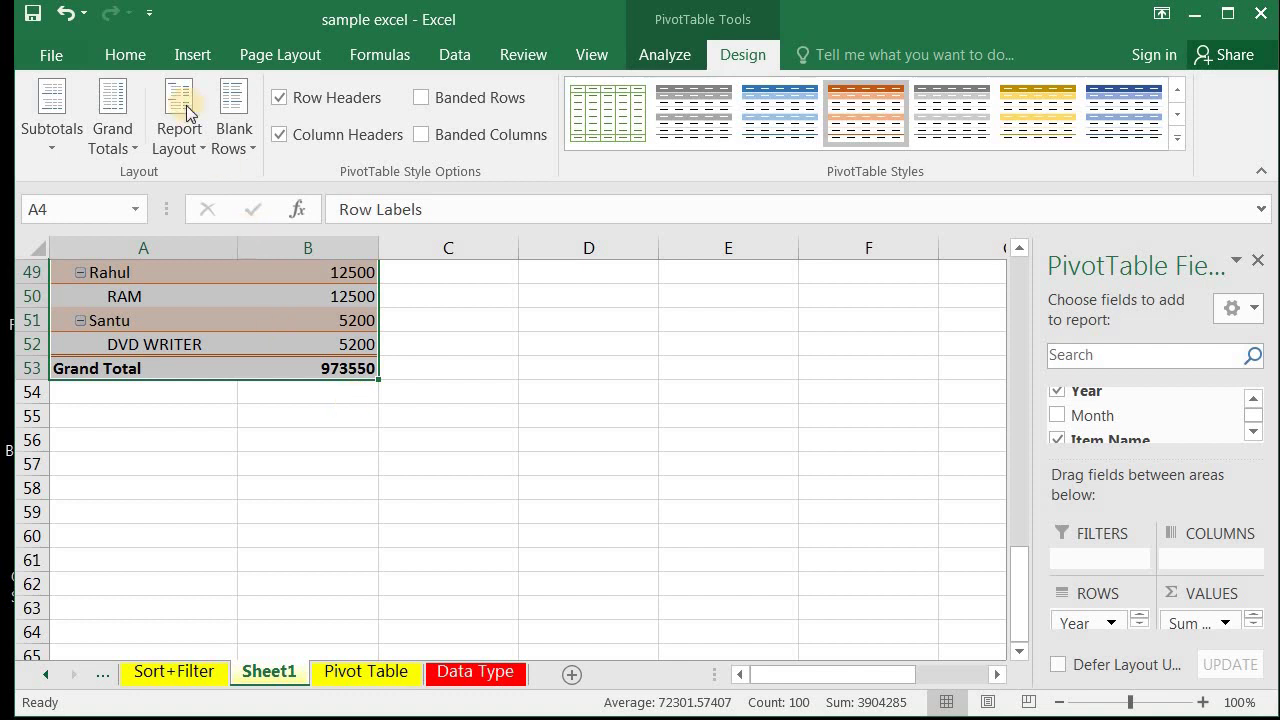
click(133, 147)
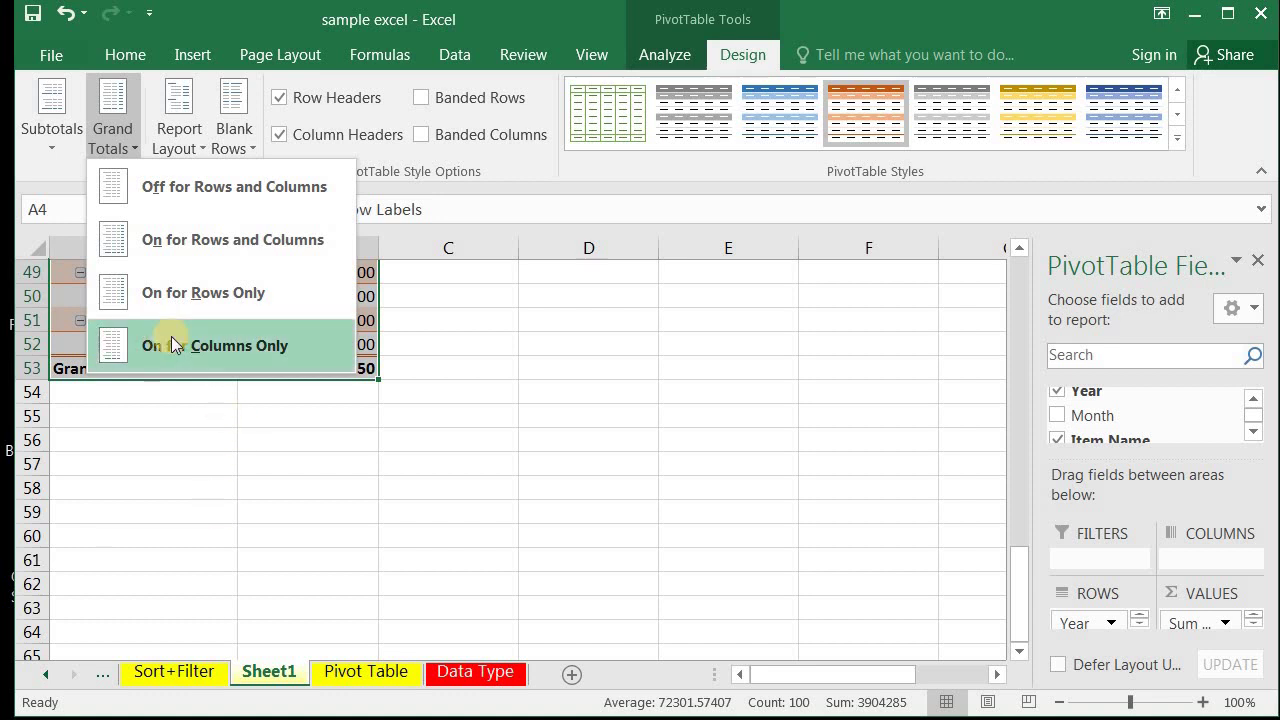
click(209, 188)
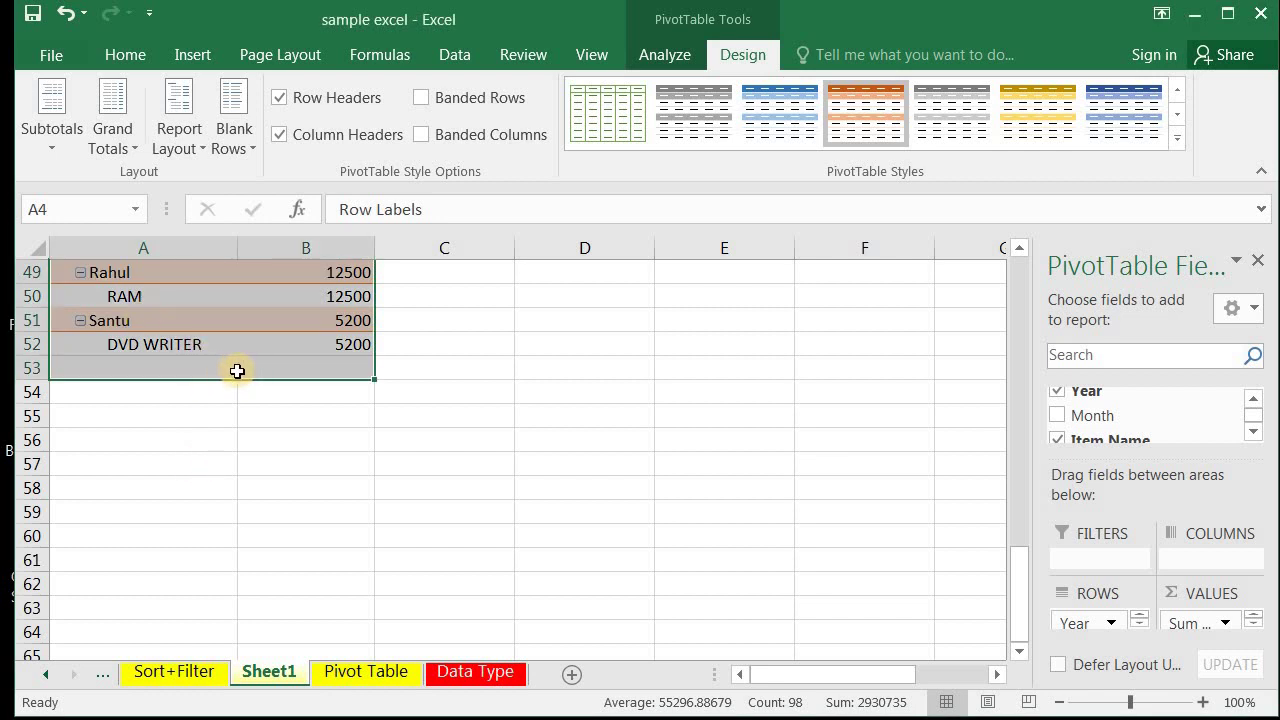
click(126, 138)
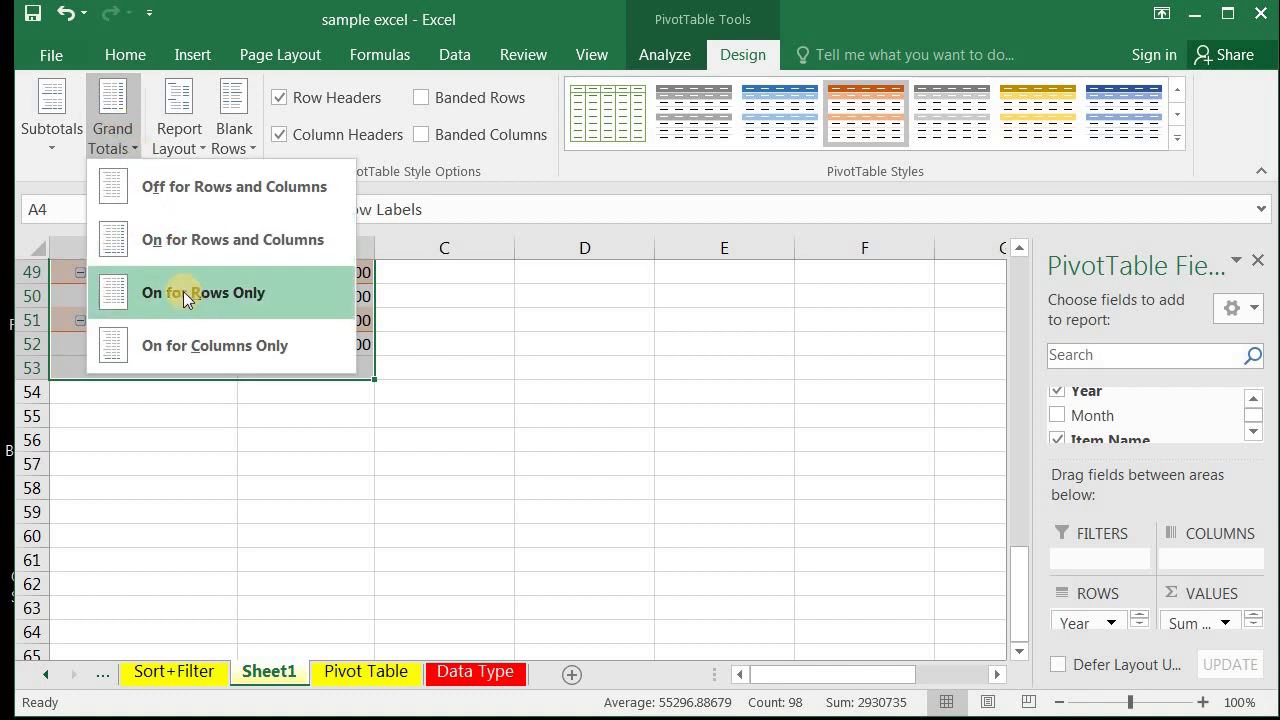
click(189, 239)
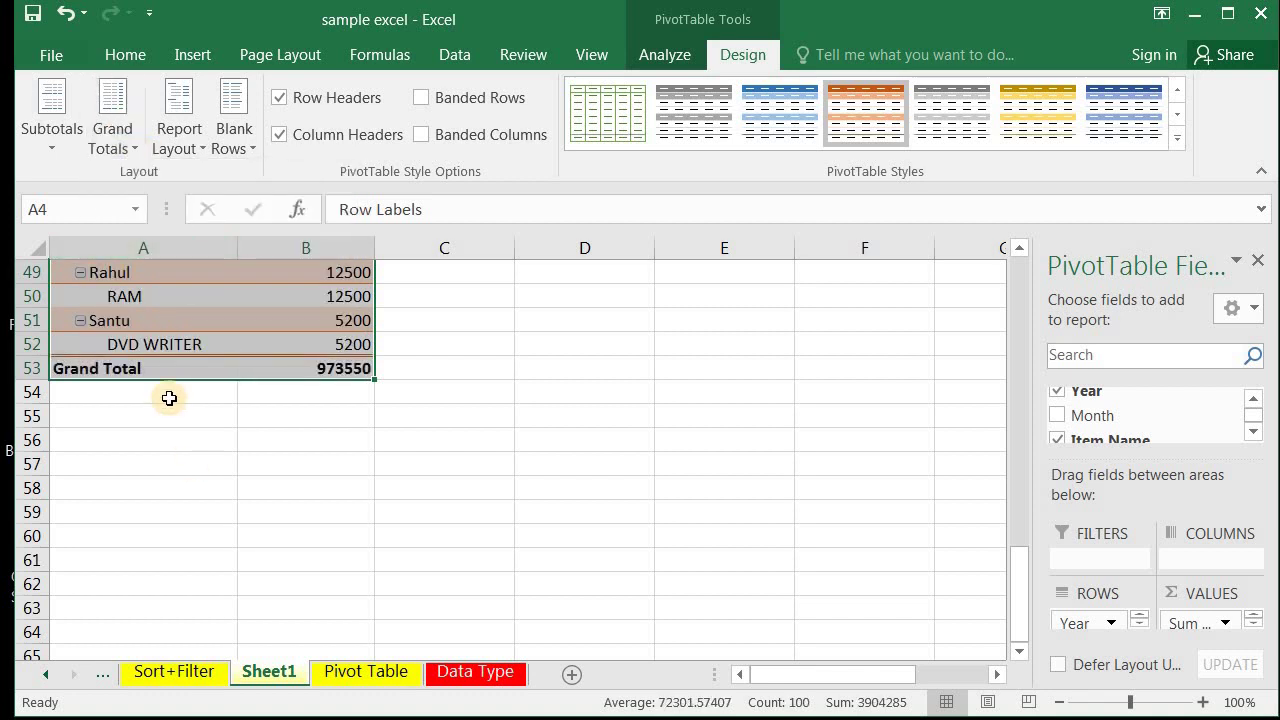
click(305, 490)
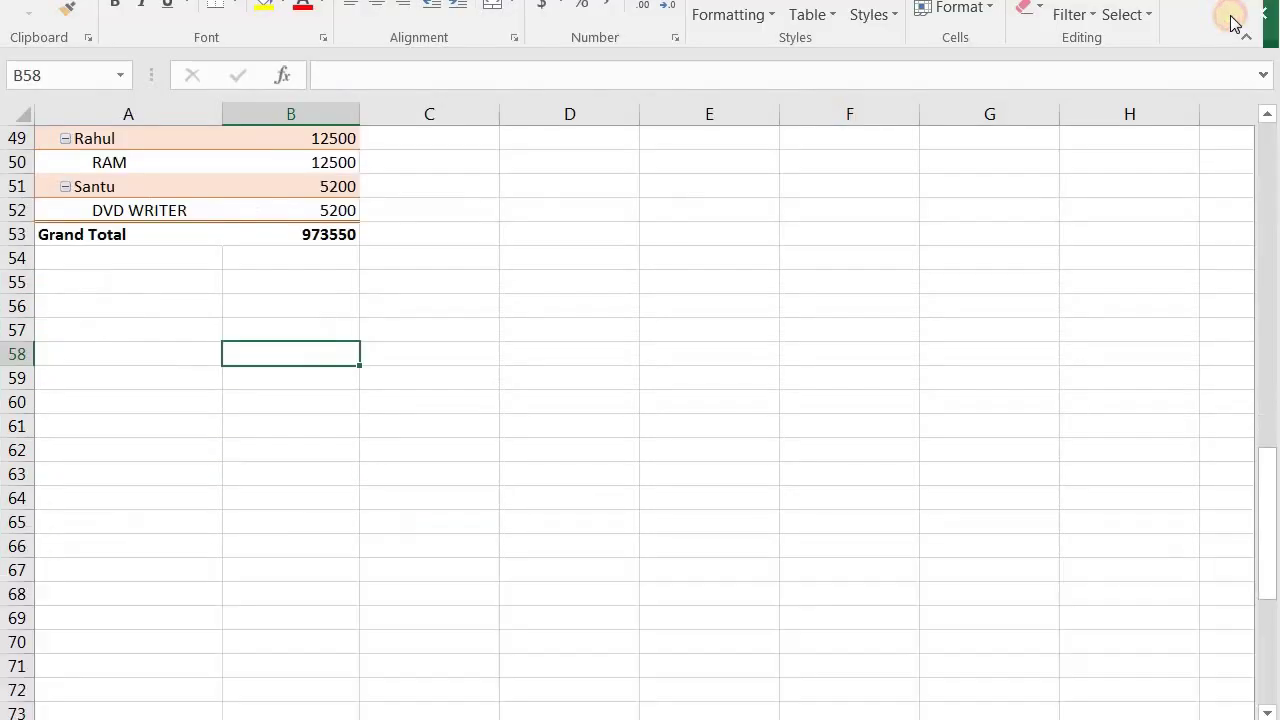
scroll(389, 411, up, 3)
scroll(389, 411, up, 3)
scroll(389, 411, up, 4)
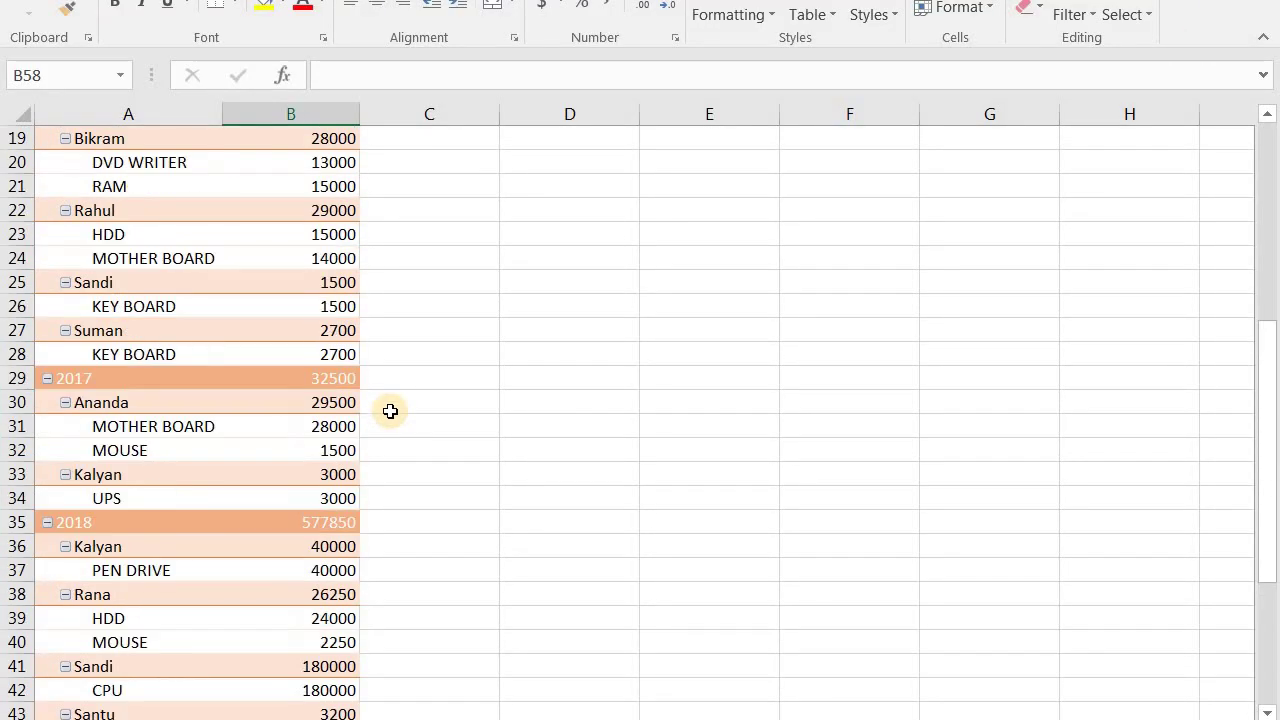
scroll(390, 411, up, 6)
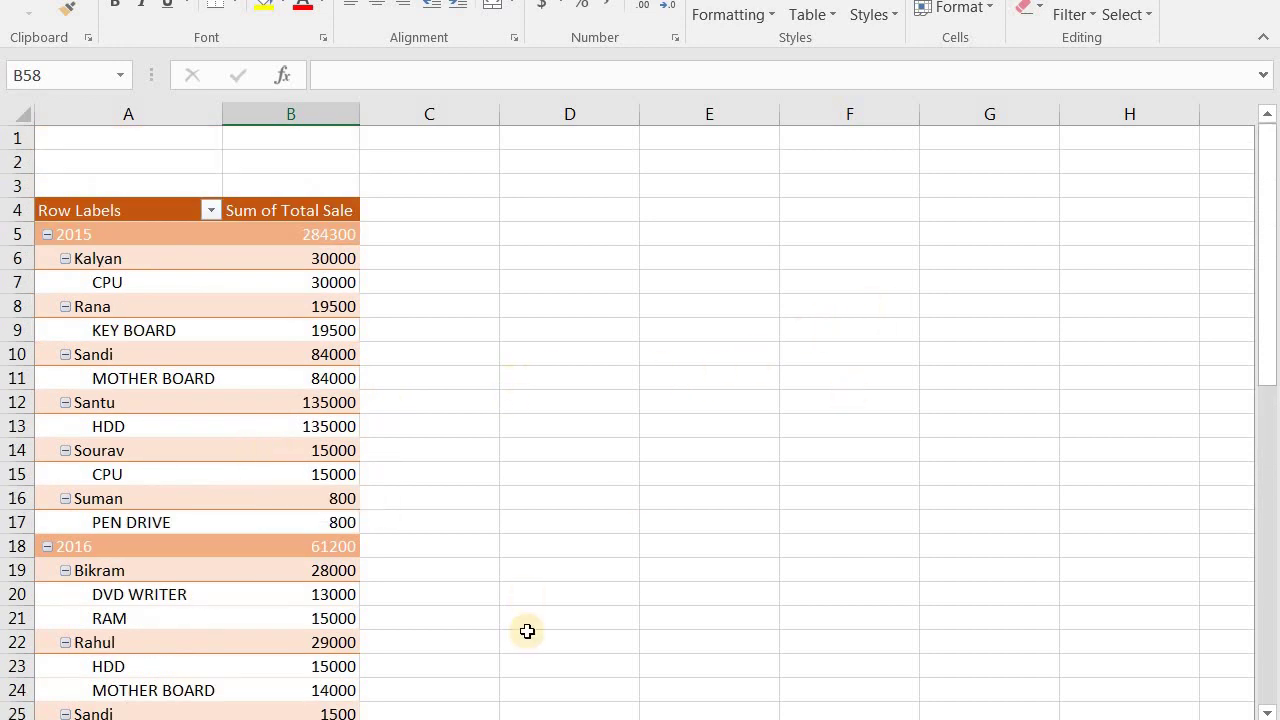
click(101, 261)
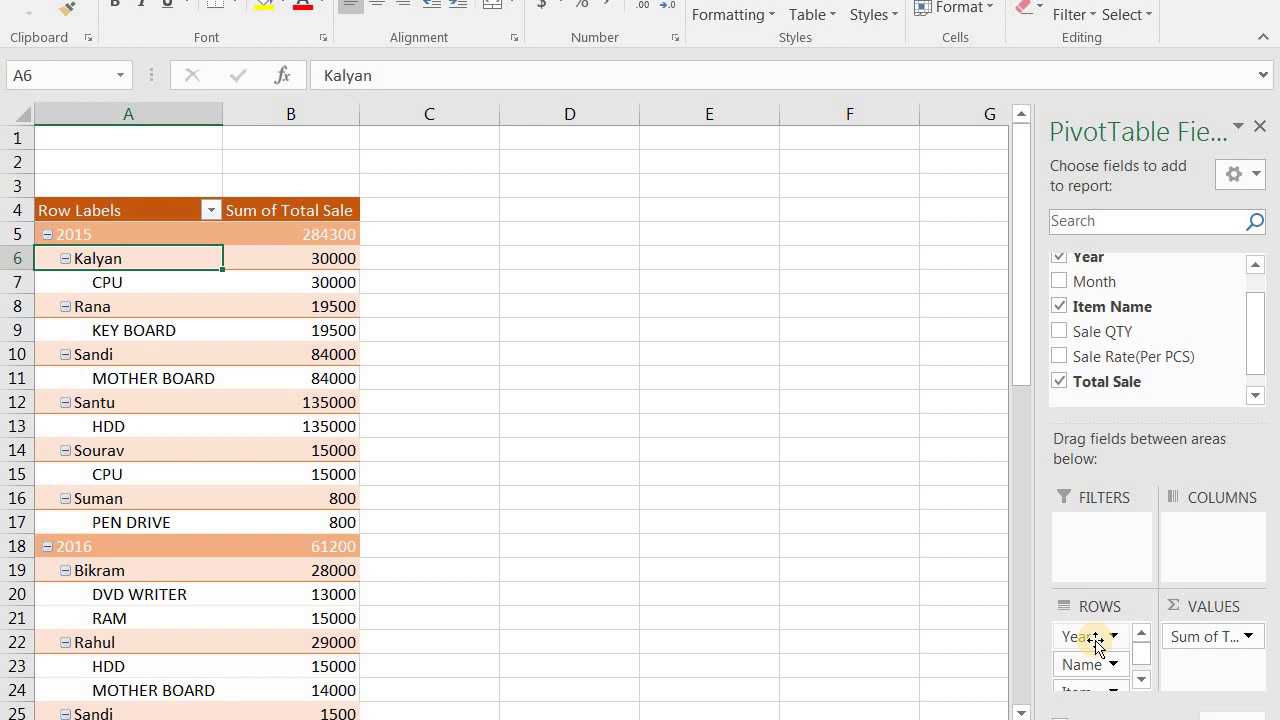
Make Year a report filter, check the CPU 30000, PEN DRIVE 40000 and UPS 3000 values, then view the Pivot Table sheet.
drag(1096, 641, 1090, 530)
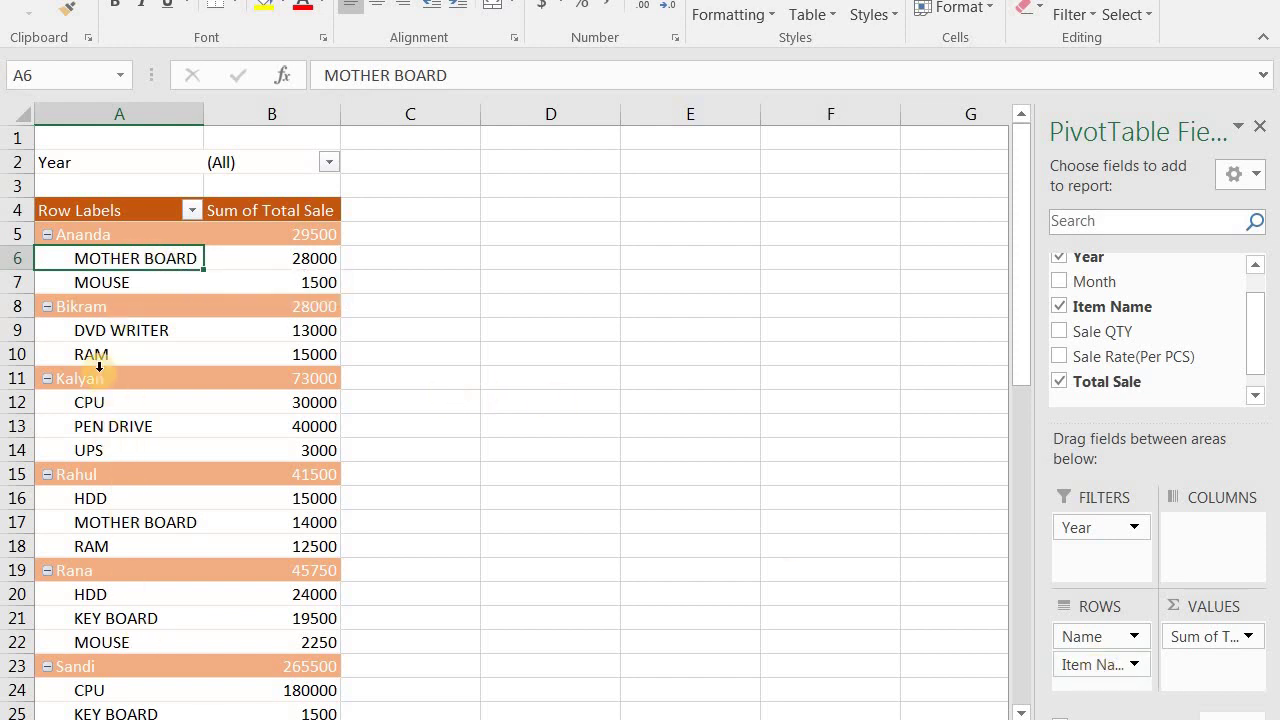
click(100, 405)
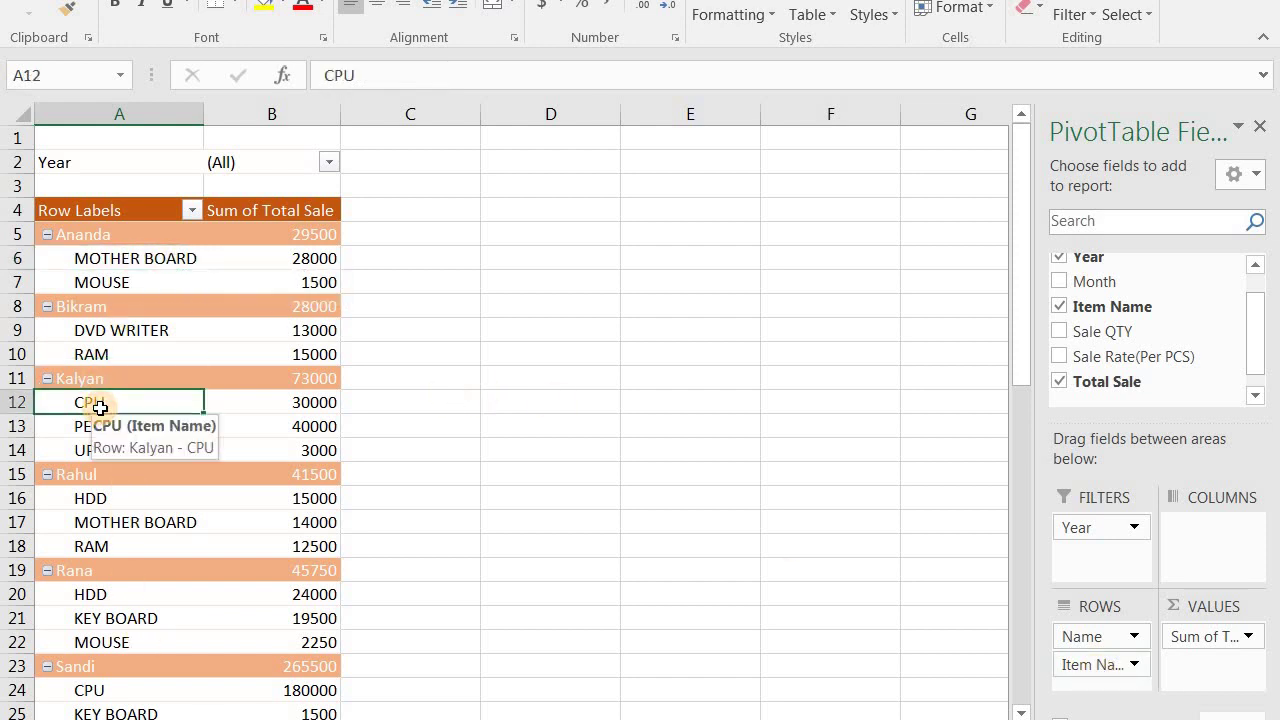
click(326, 410)
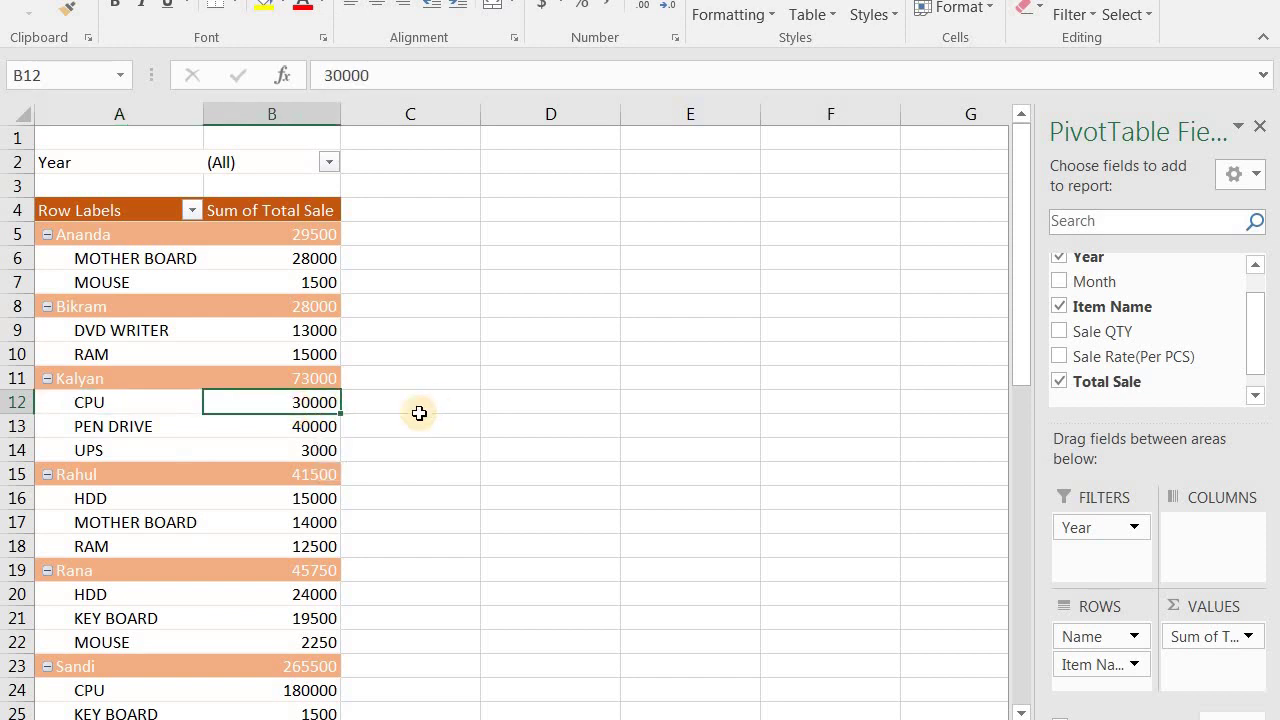
click(320, 435)
click(91, 452)
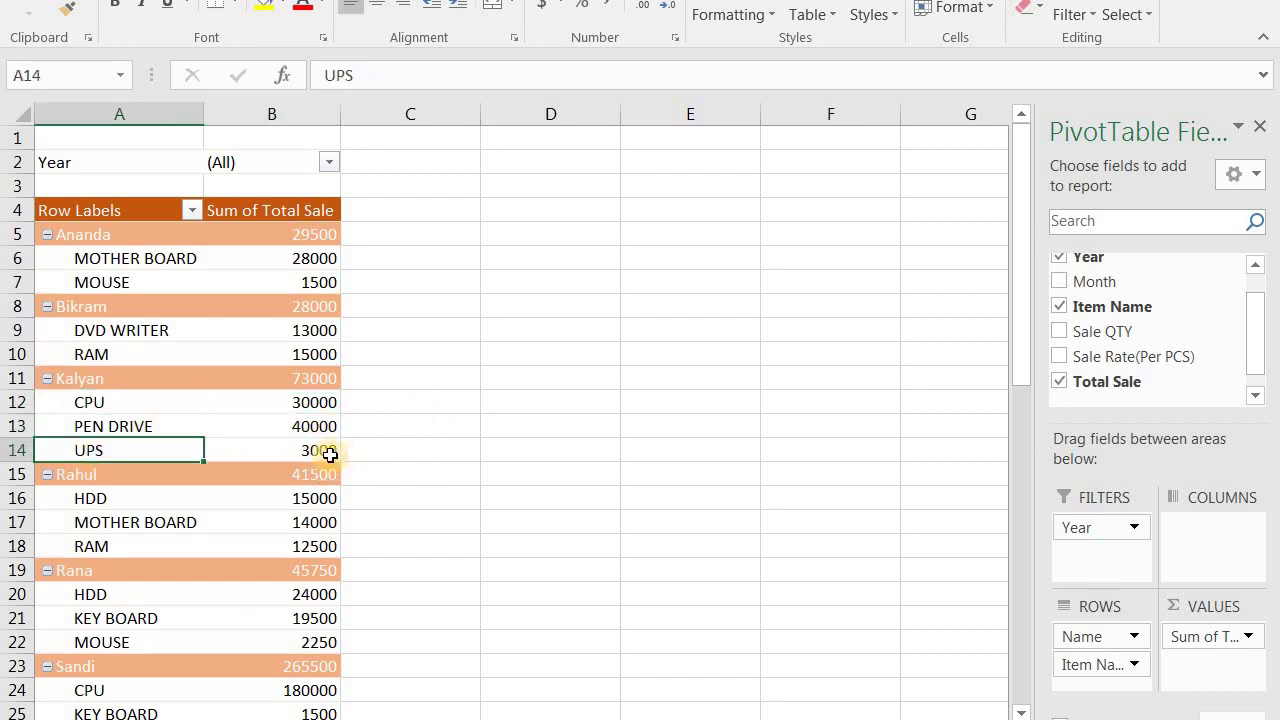
click(328, 453)
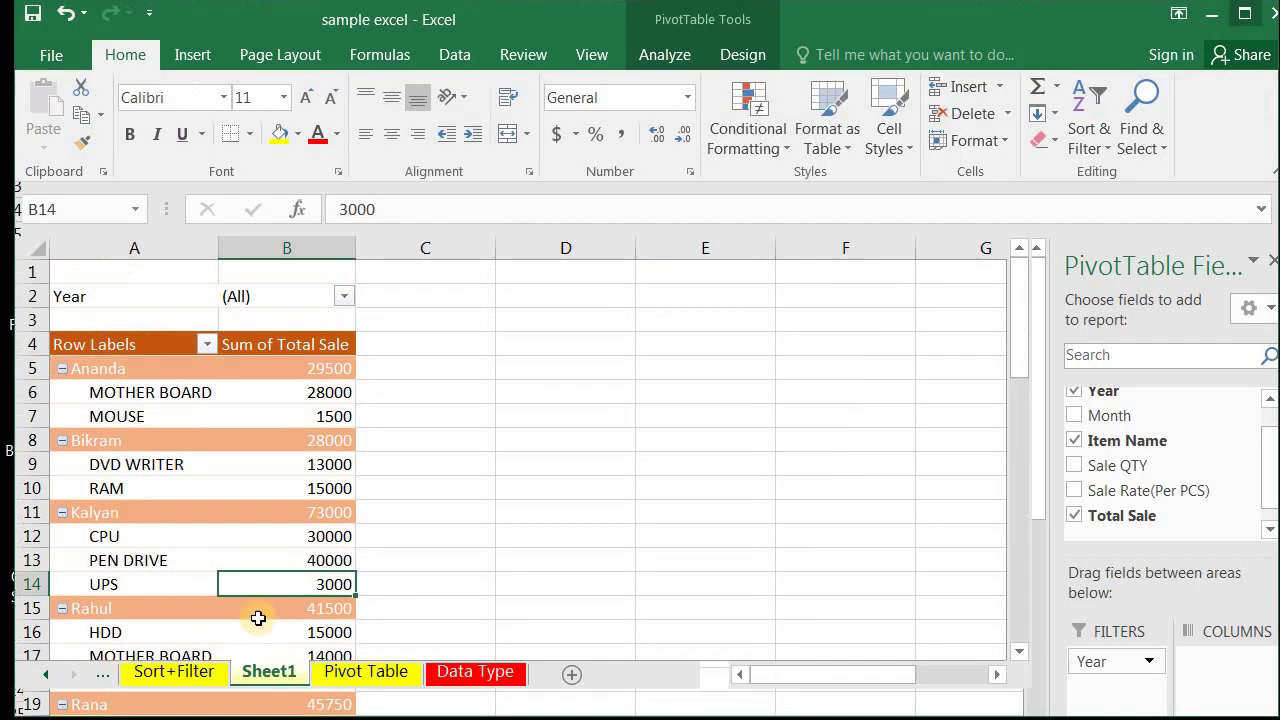
click(362, 674)
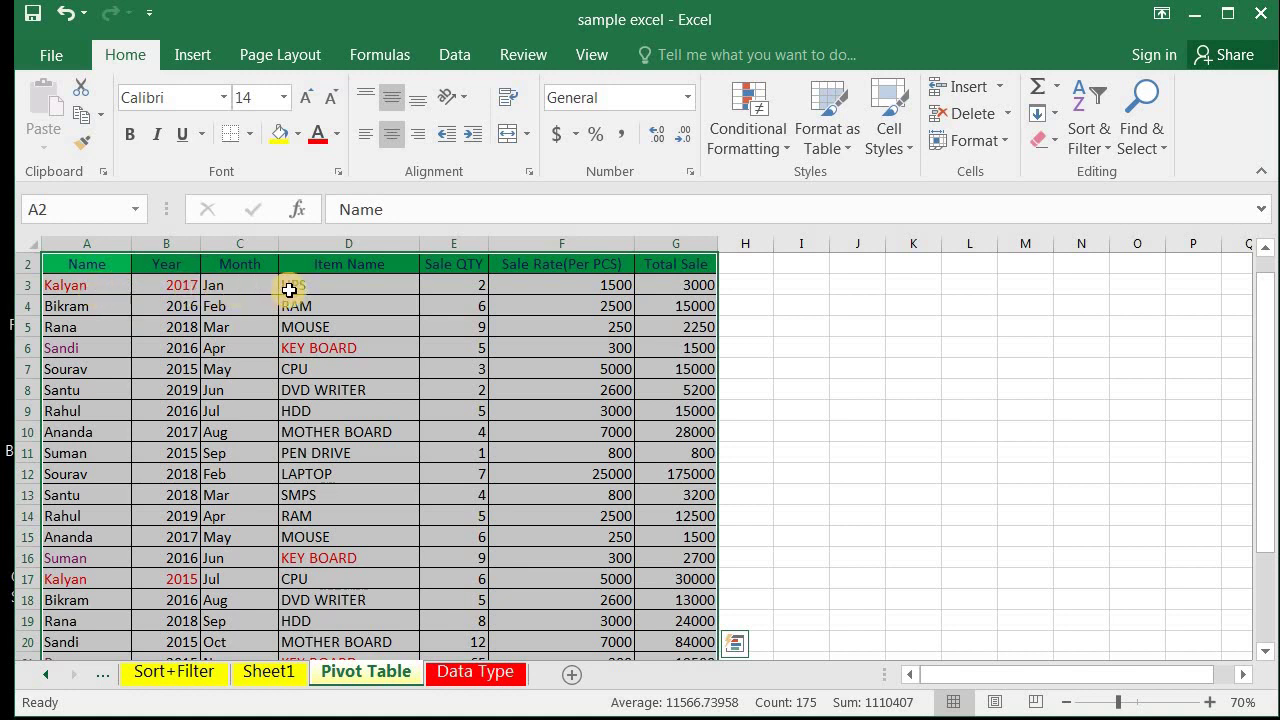
Change the first UPS sale's quantity in E3 to 5, then return to Sheet1.
click(458, 286)
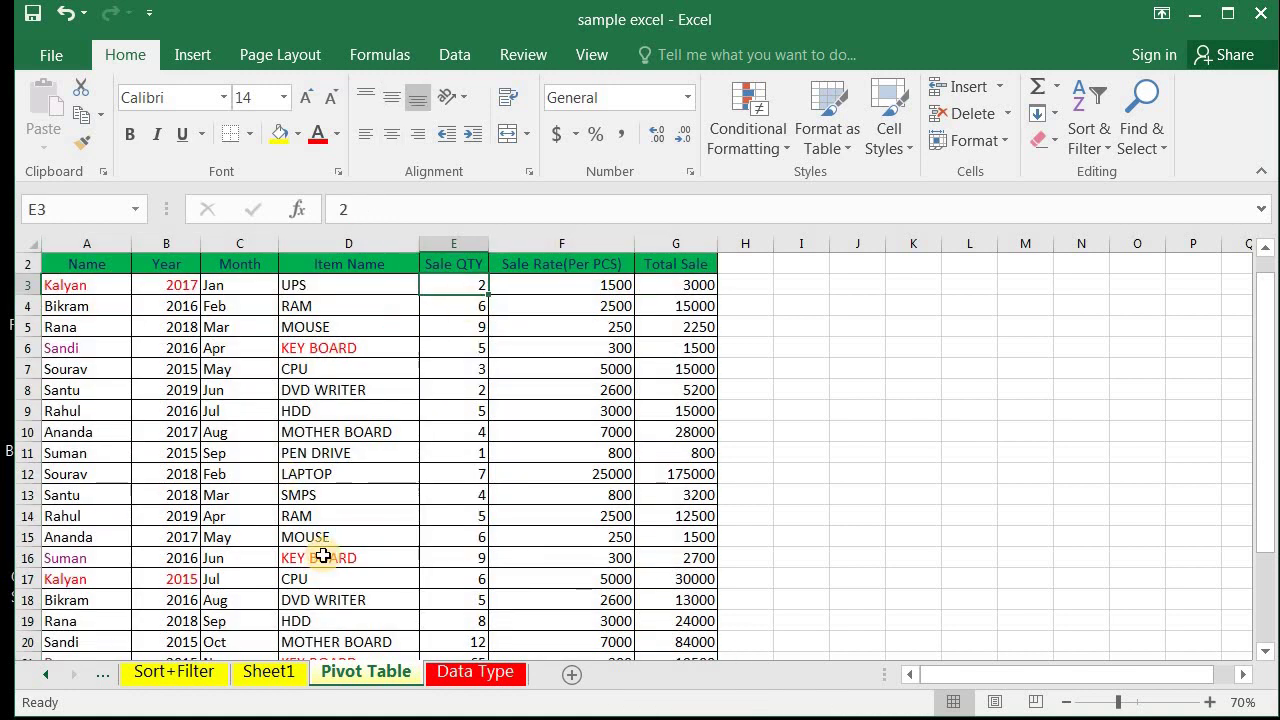
text(5)
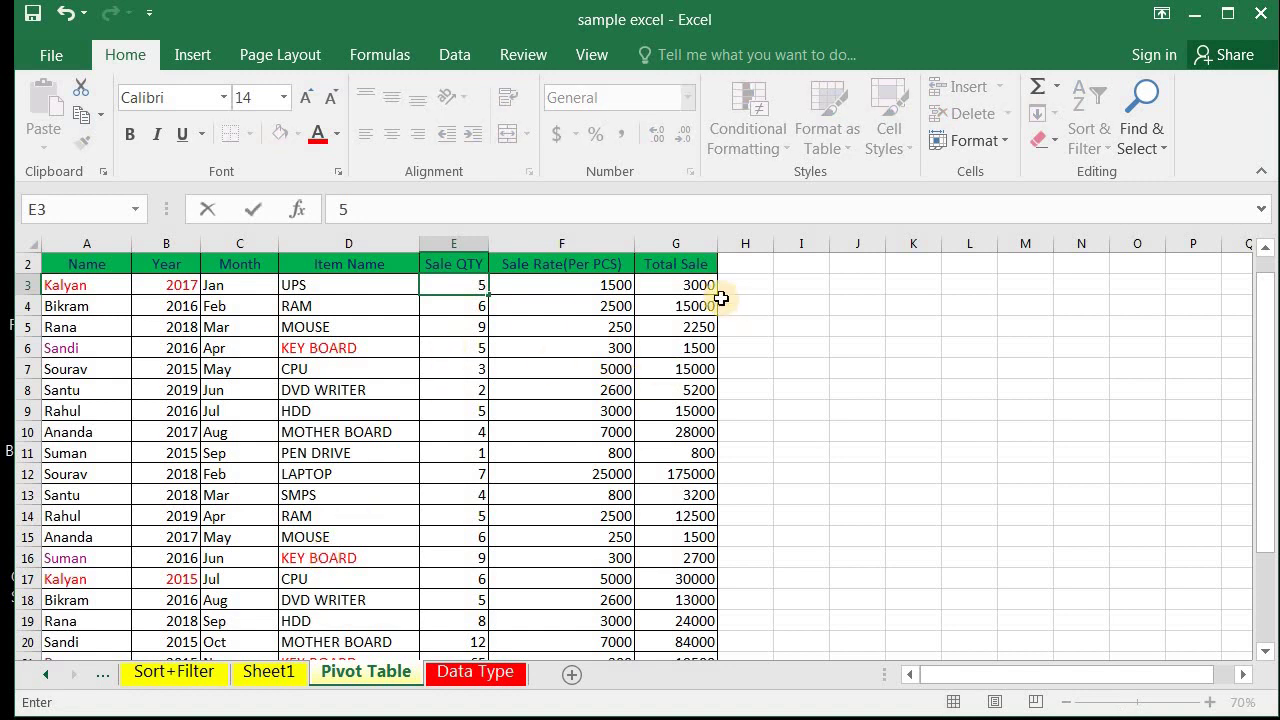
click(602, 408)
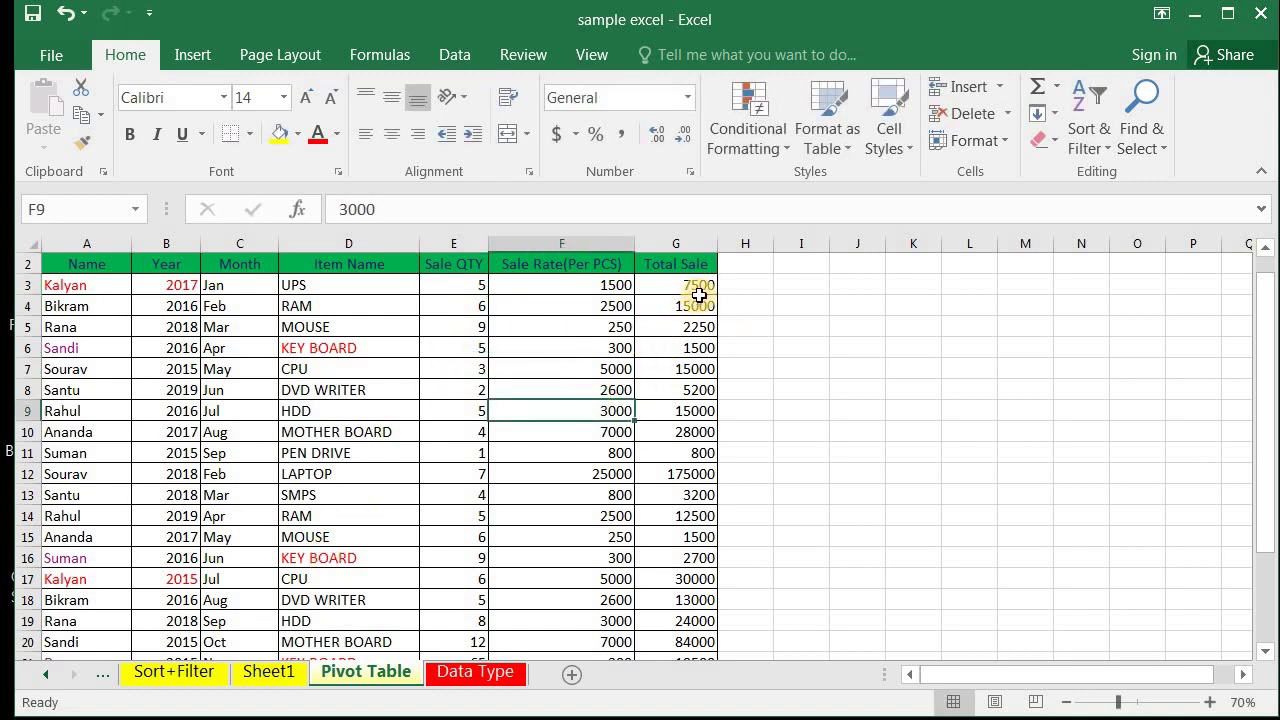
click(280, 674)
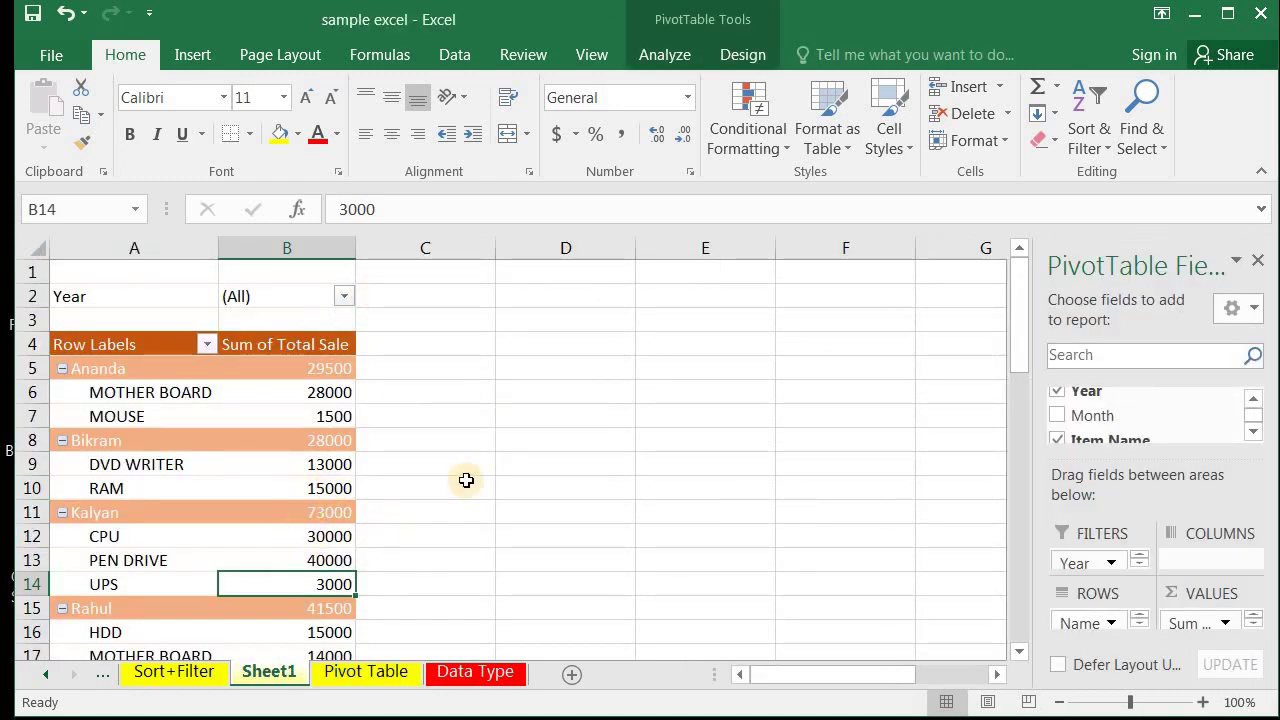
Confirm the pivot's UPS value still reads 3000 before refreshing.
click(466, 484)
scroll(308, 488, down, 2)
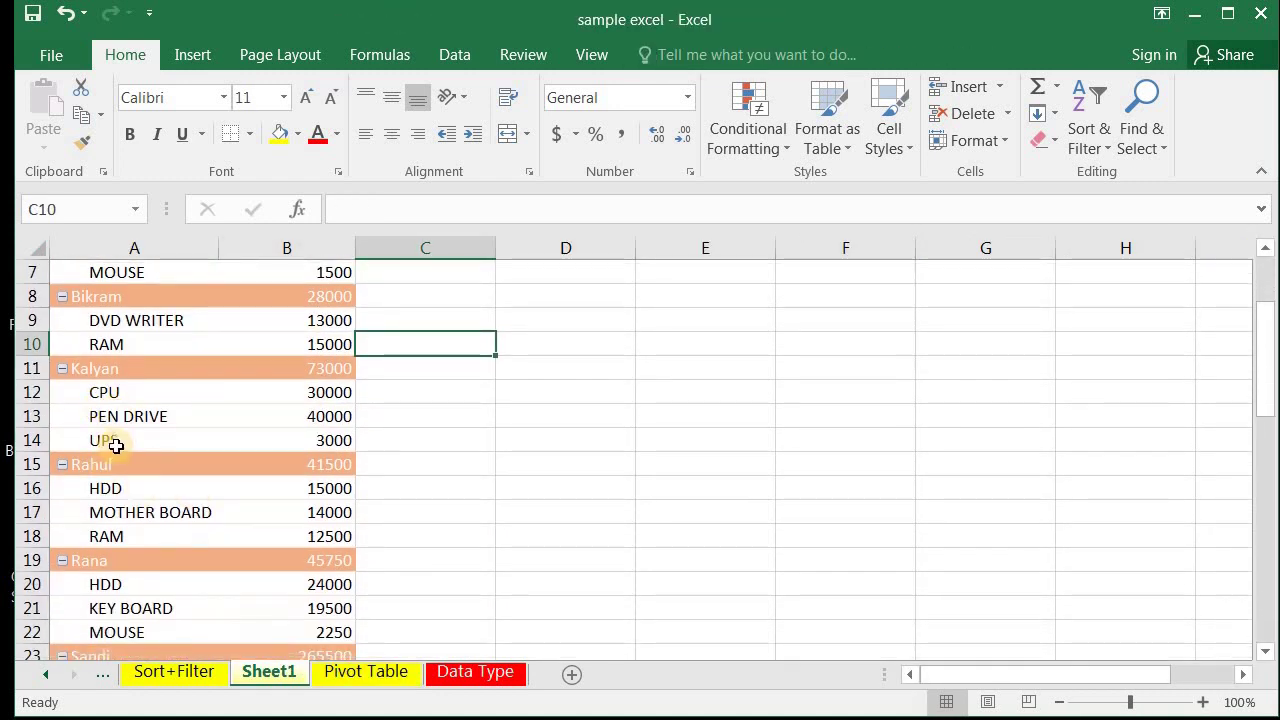
click(342, 444)
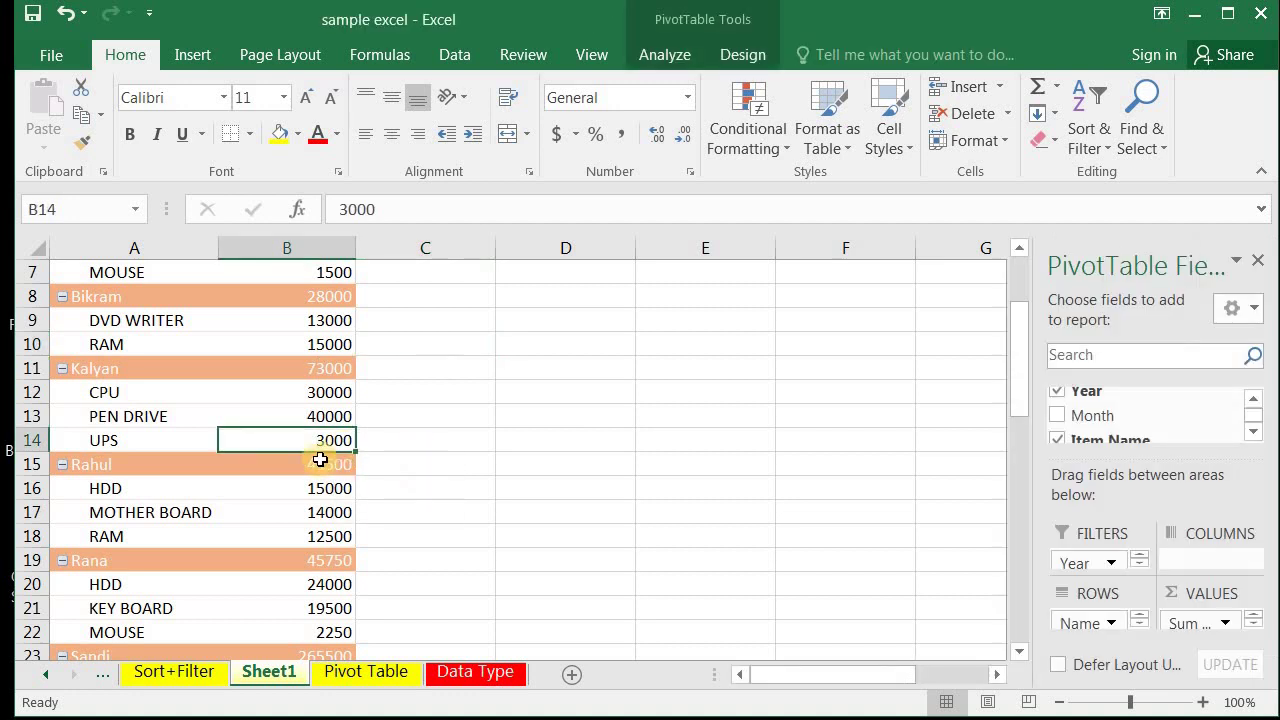
Refresh All so the pivot shows UPS at 7500 and Kalyan's total at 77500.
mouse_move(327, 456)
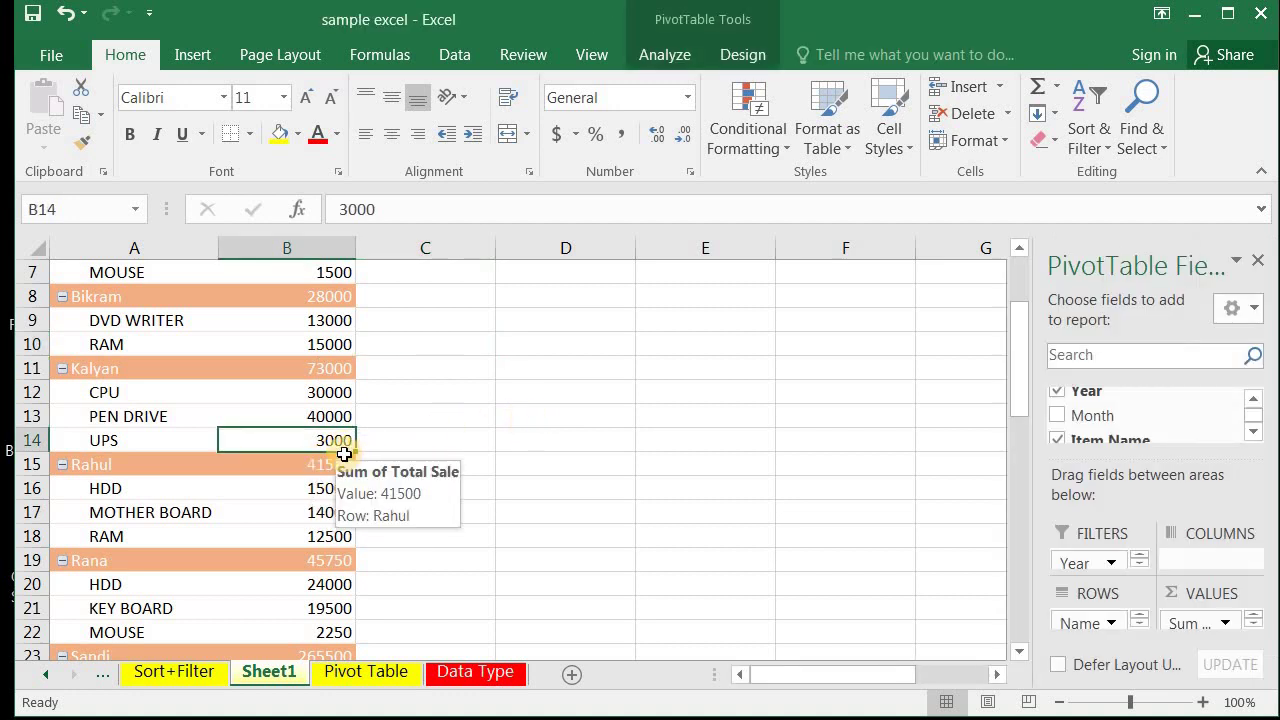
click(666, 56)
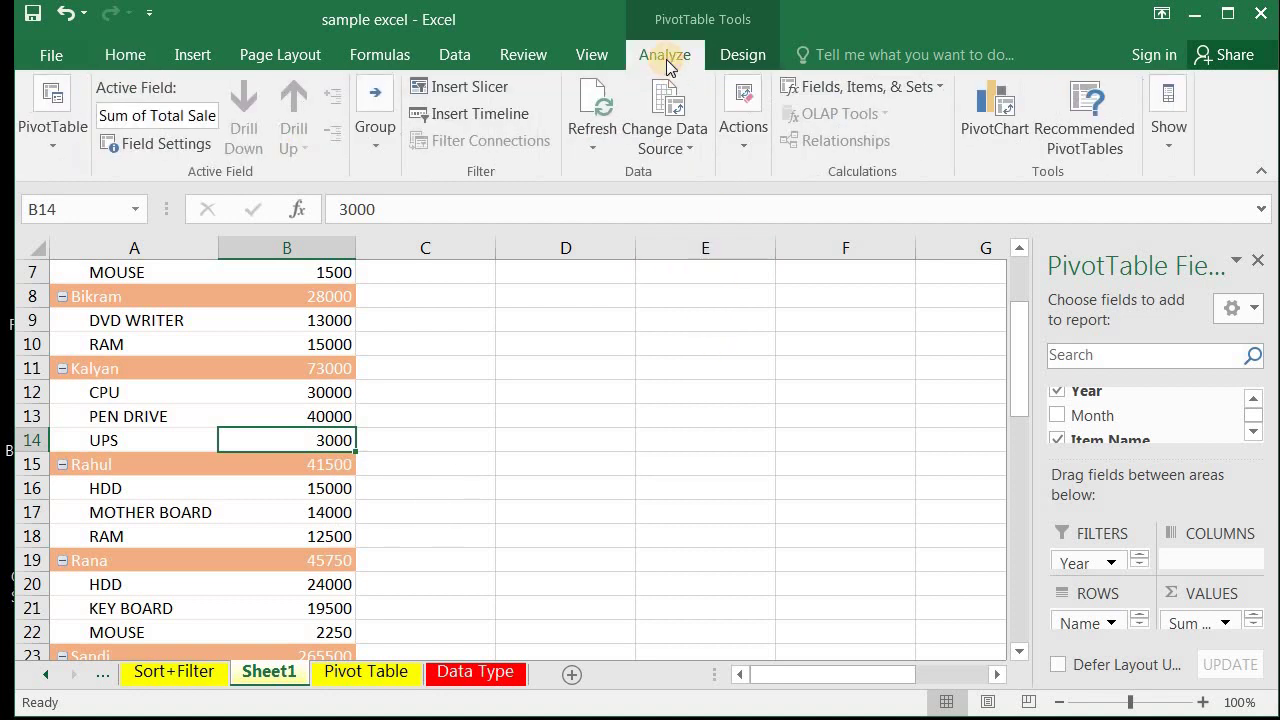
click(594, 150)
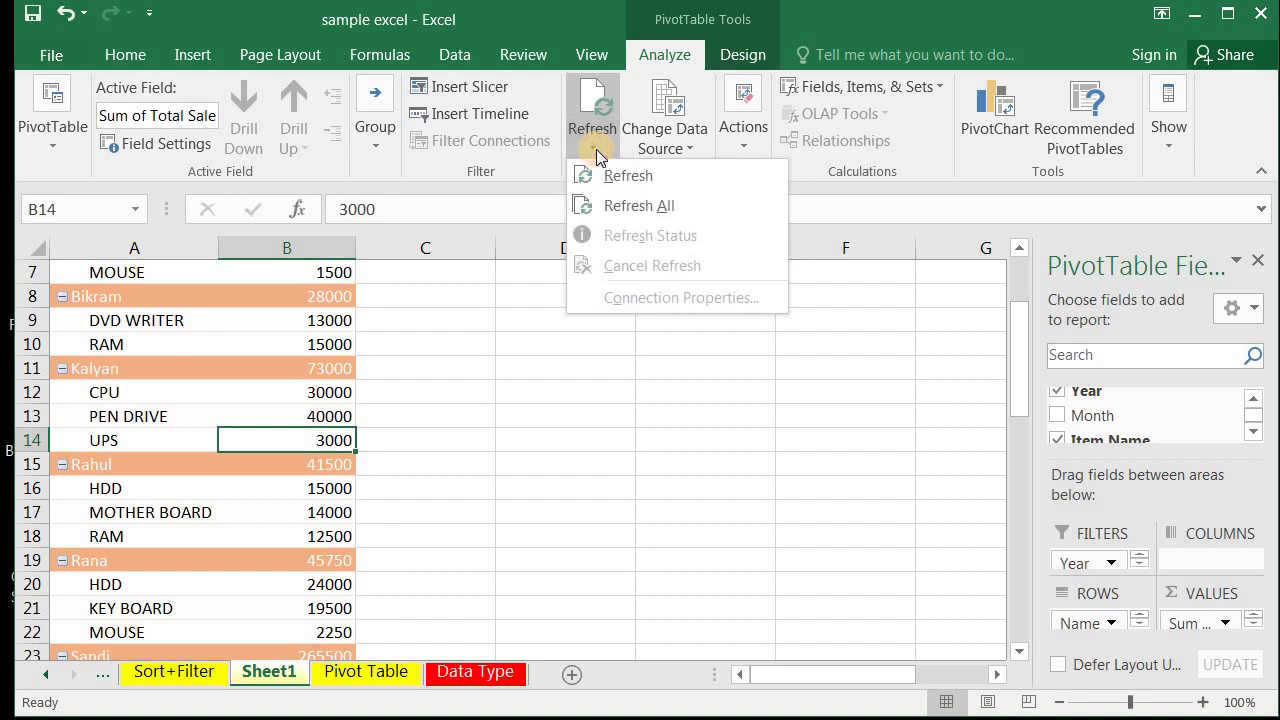
click(632, 208)
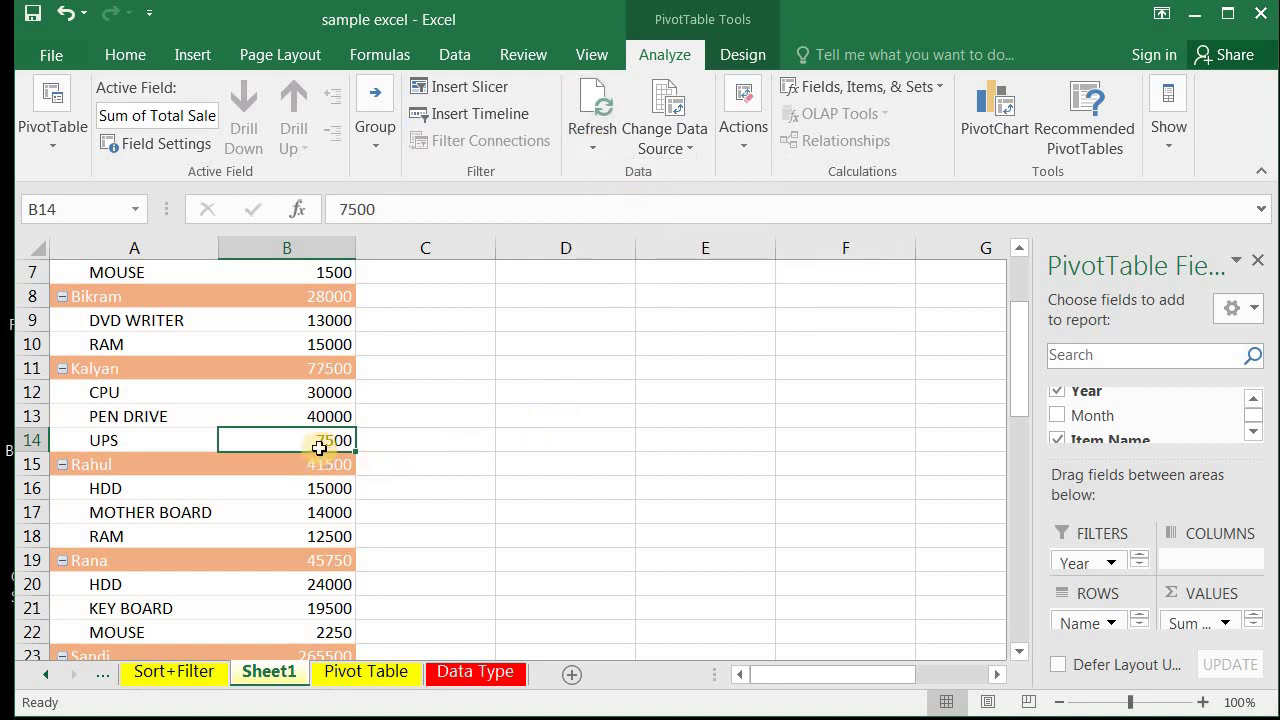
click(408, 446)
click(306, 446)
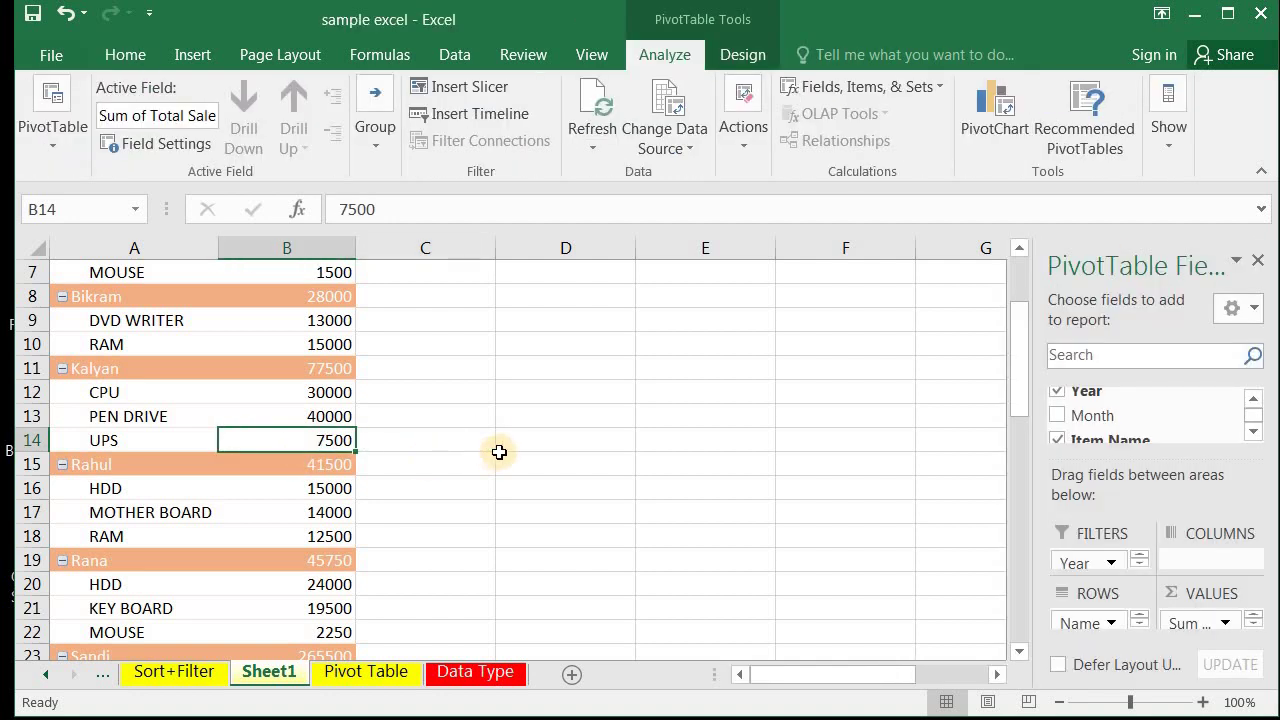
Glance at the Pivot Table data sheet, then select the CPU value in B12 on Sheet1.
click(362, 676)
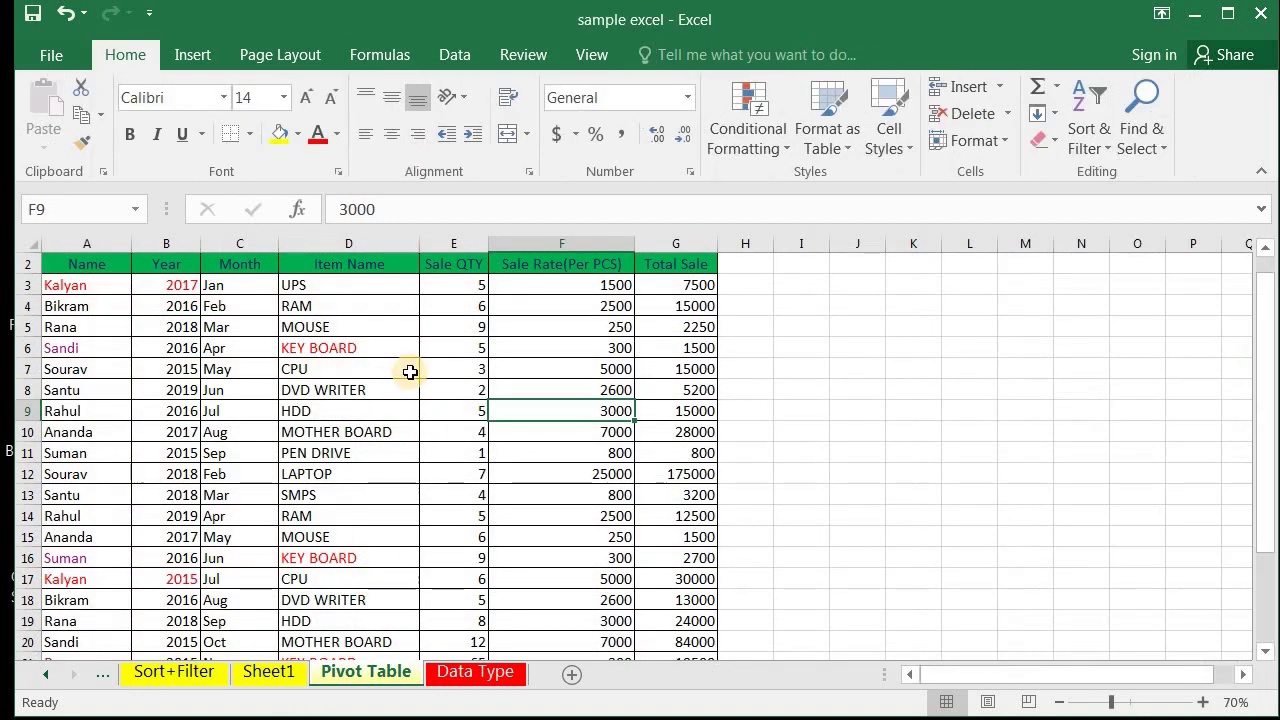
click(270, 674)
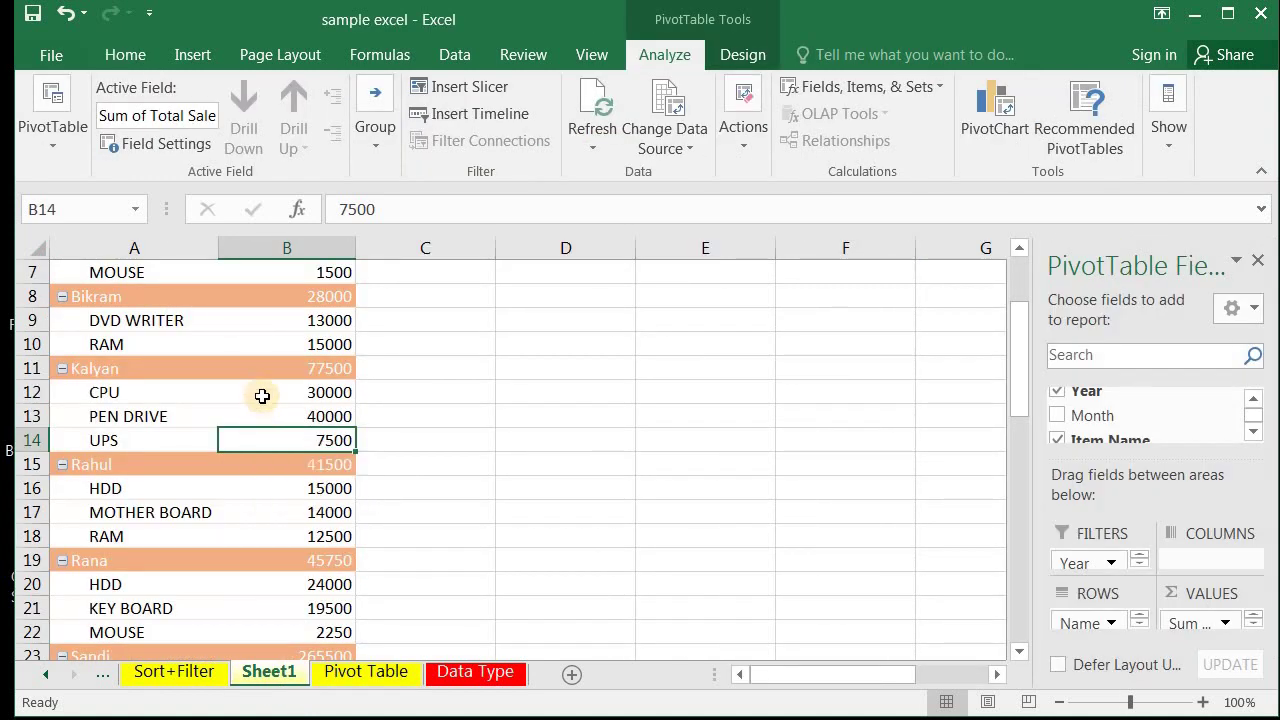
click(260, 394)
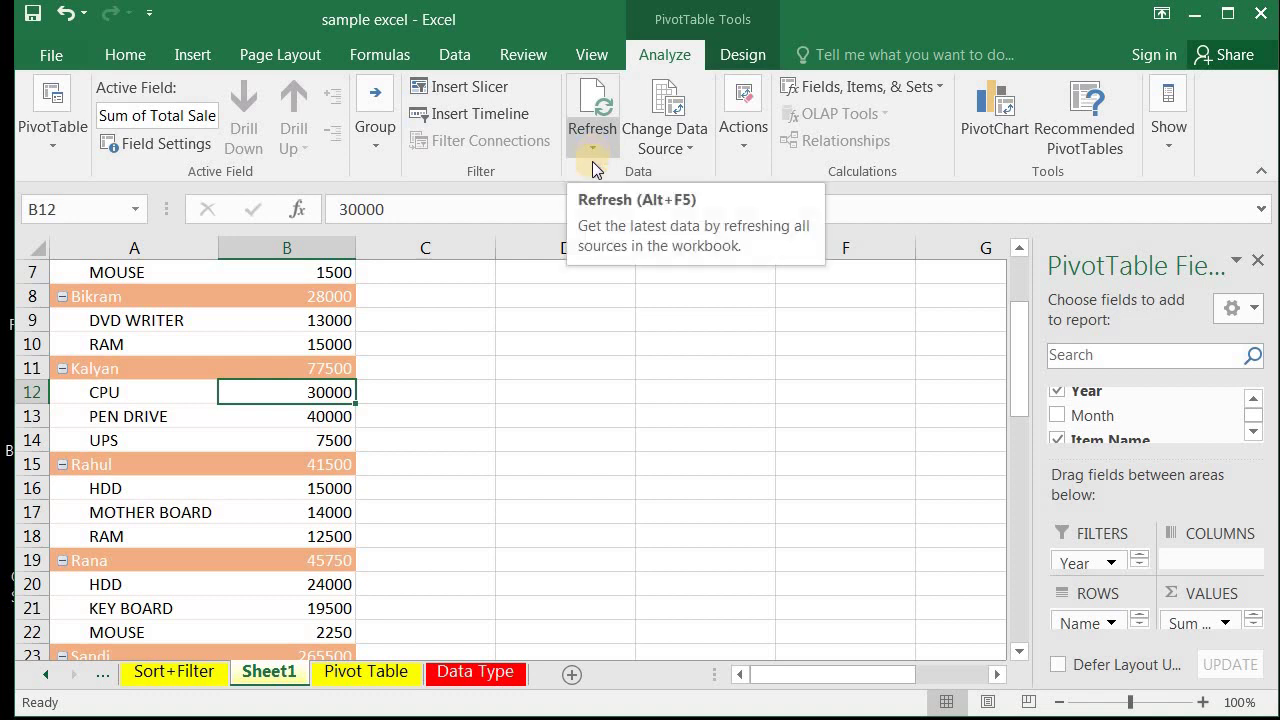
Add a Reward heading in H2 of the source data and begin entering nil in H3.
click(390, 674)
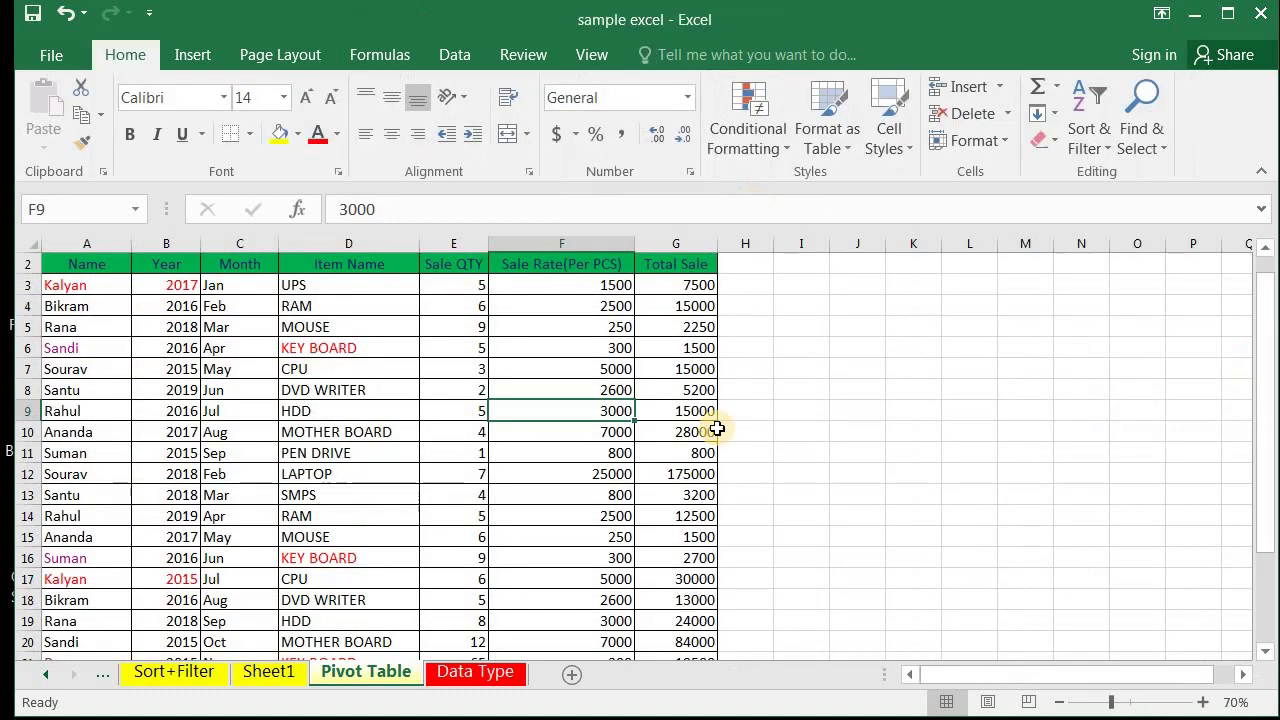
click(705, 431)
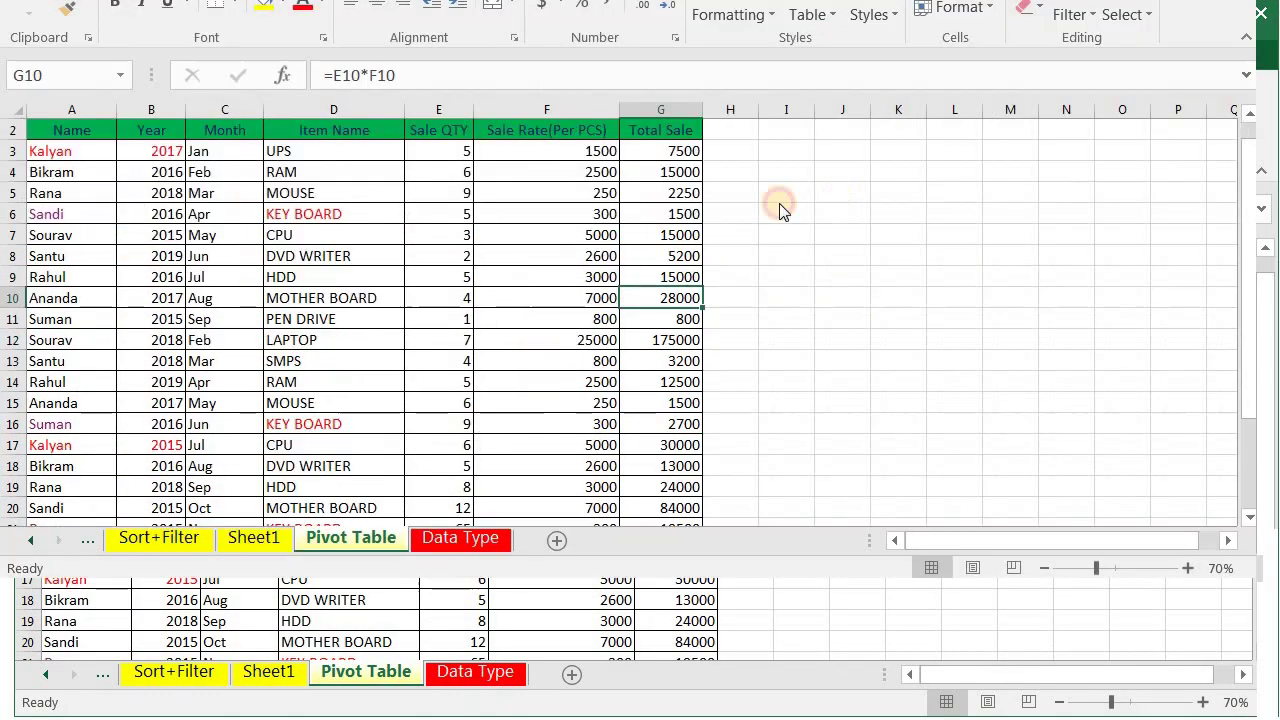
click(730, 132)
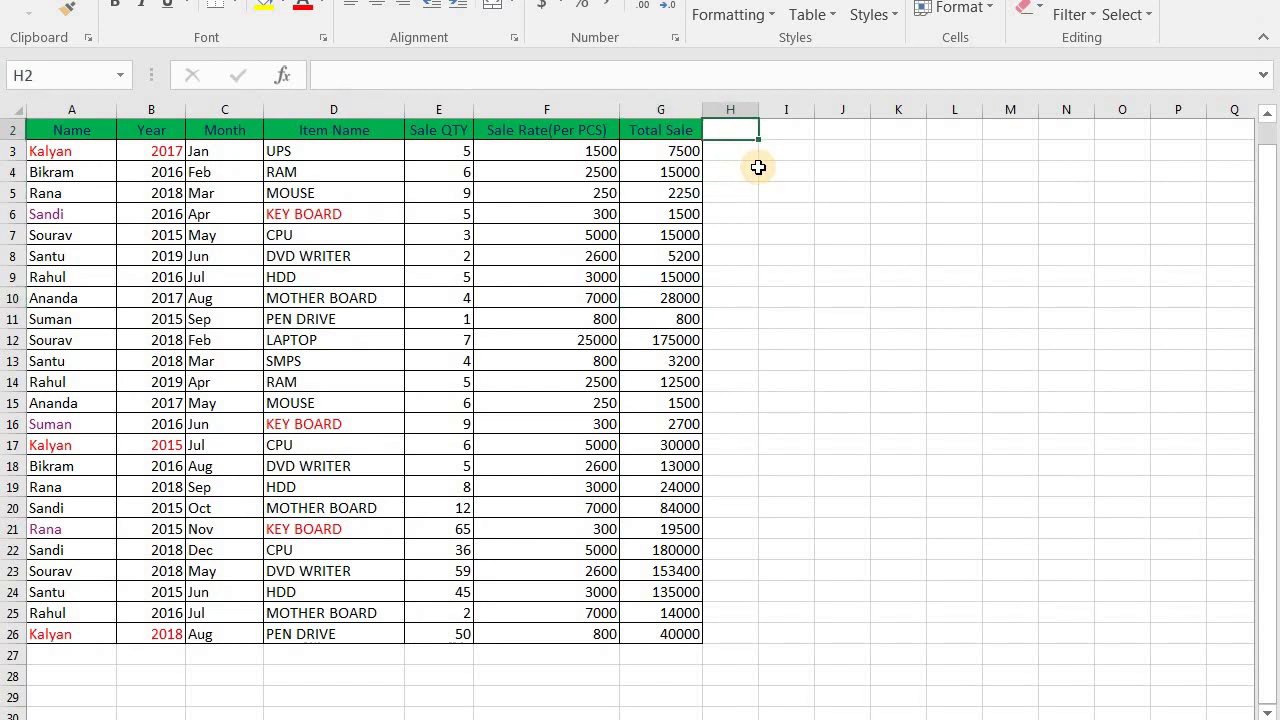
text(Reward)
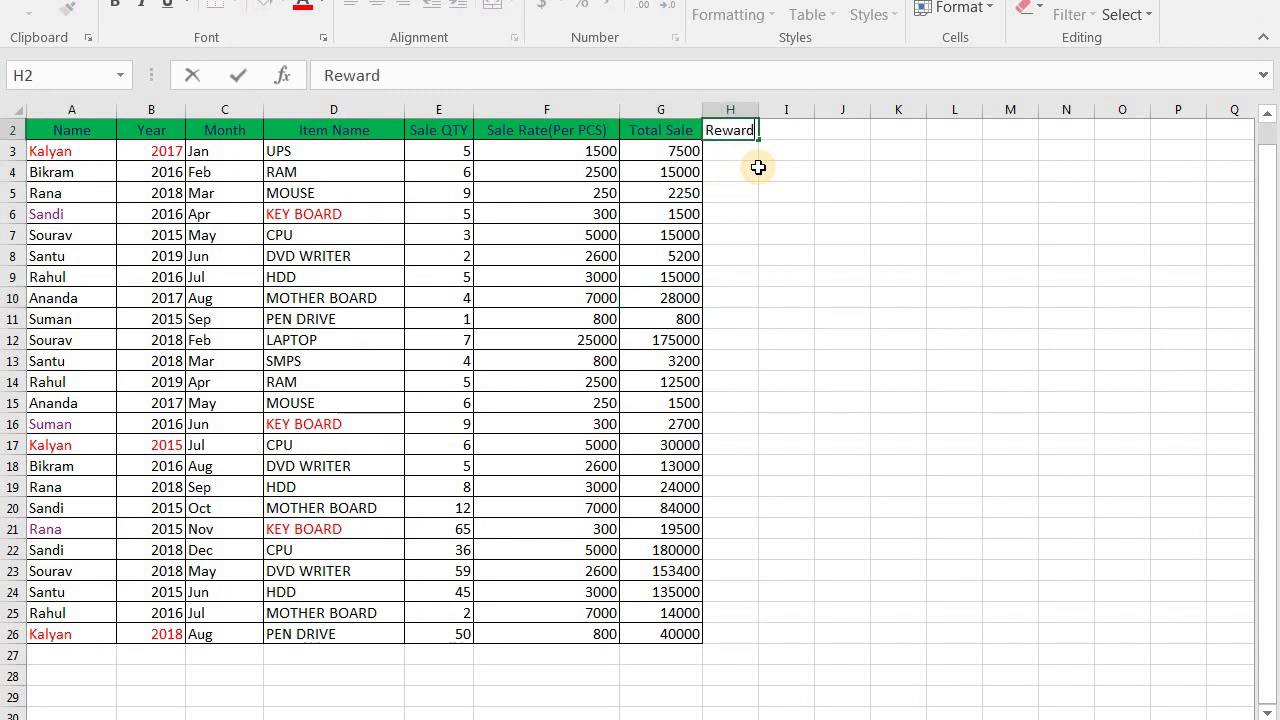
key(Return)
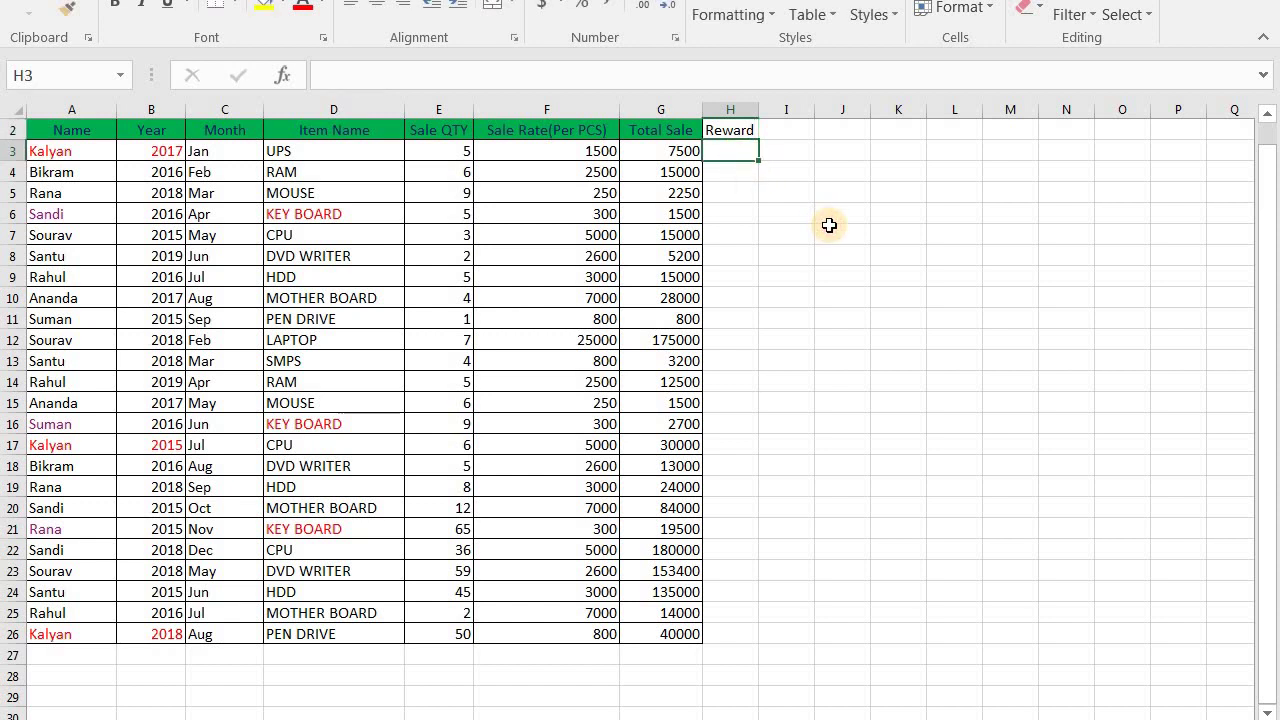
text(nil)
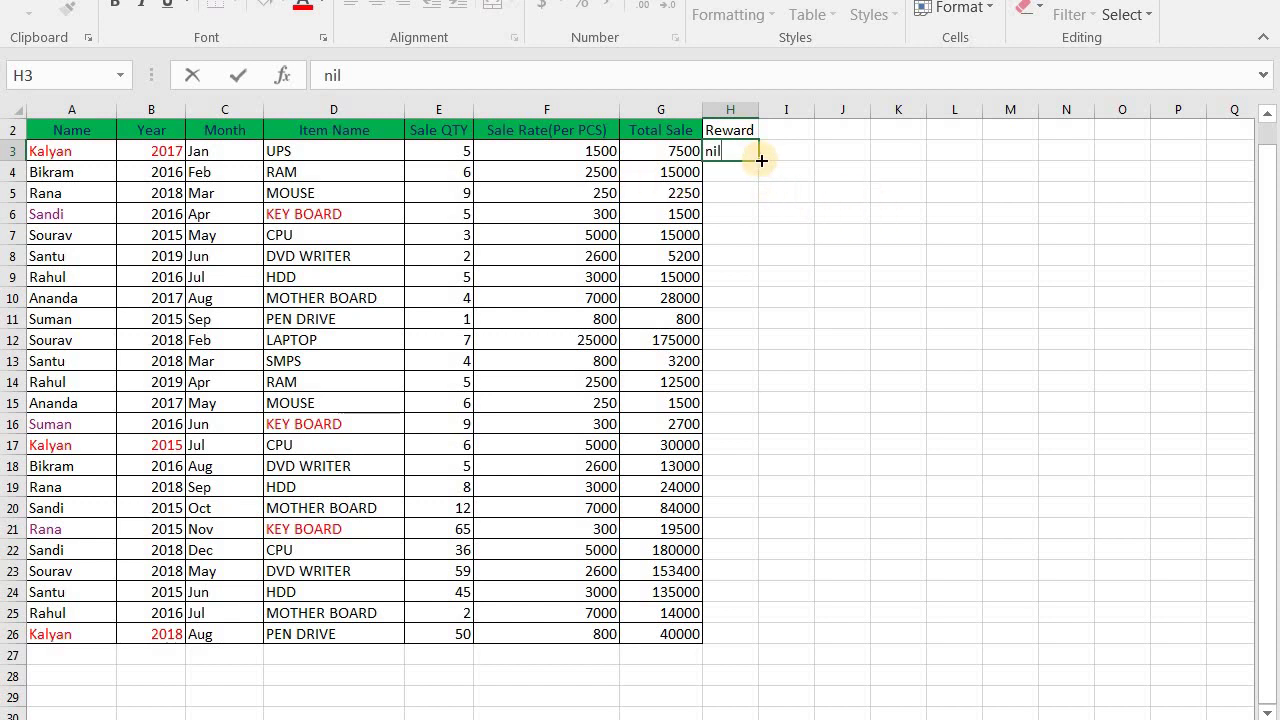
Fill nil down the Reward column to row 26.
double_click(760, 160)
scroll(749, 396, down, 2)
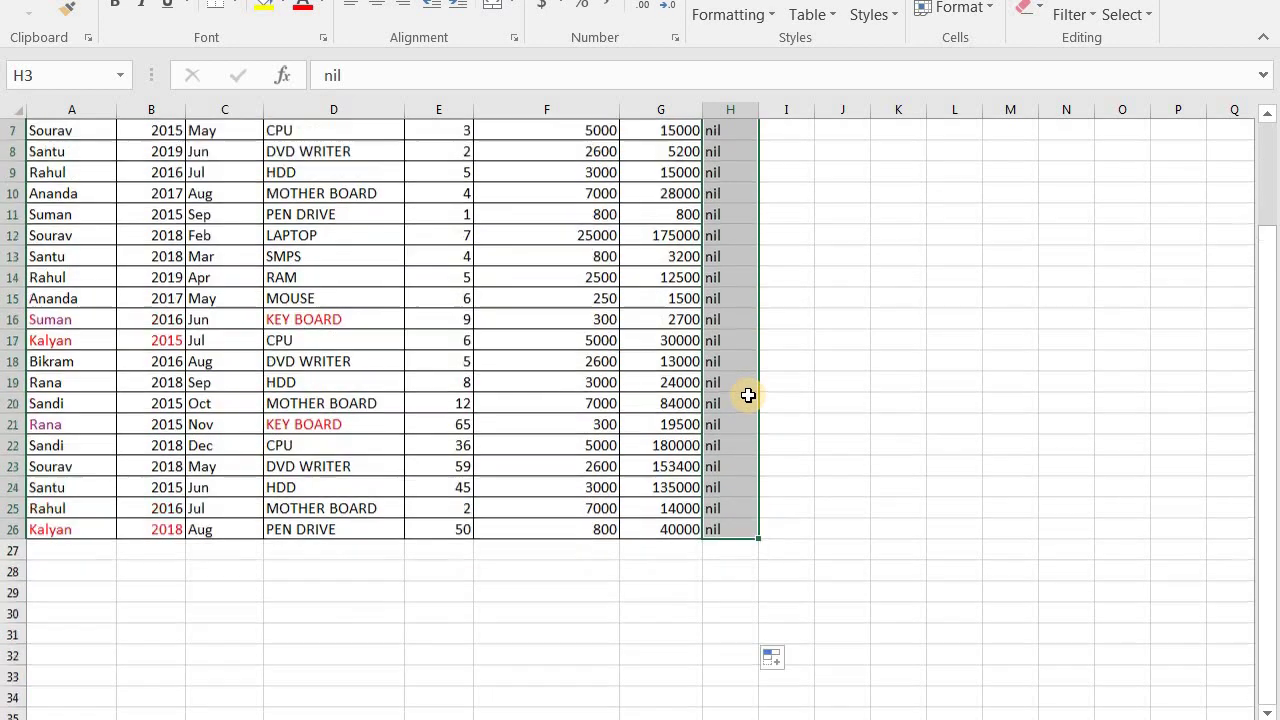
scroll(748, 396, up, 2)
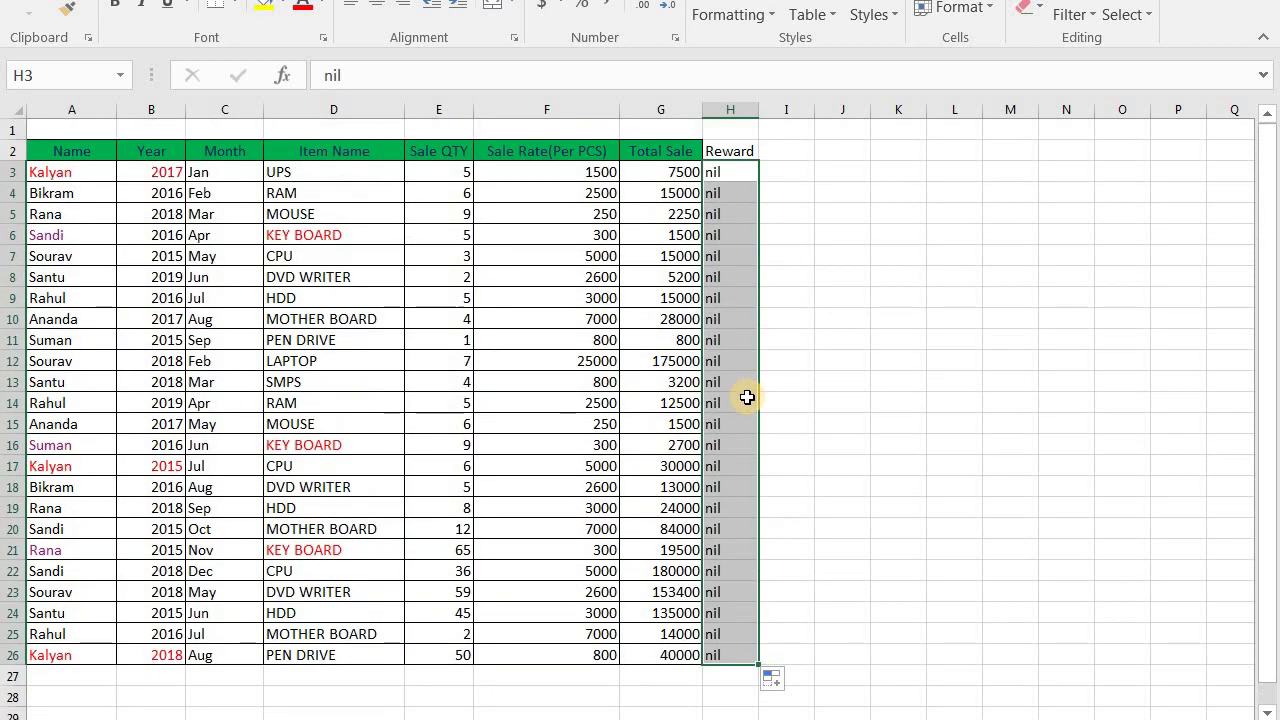
Enter rewards of 50 in H10, 60 in H9, and 45 in H12 and H22.
click(721, 324)
text(0)
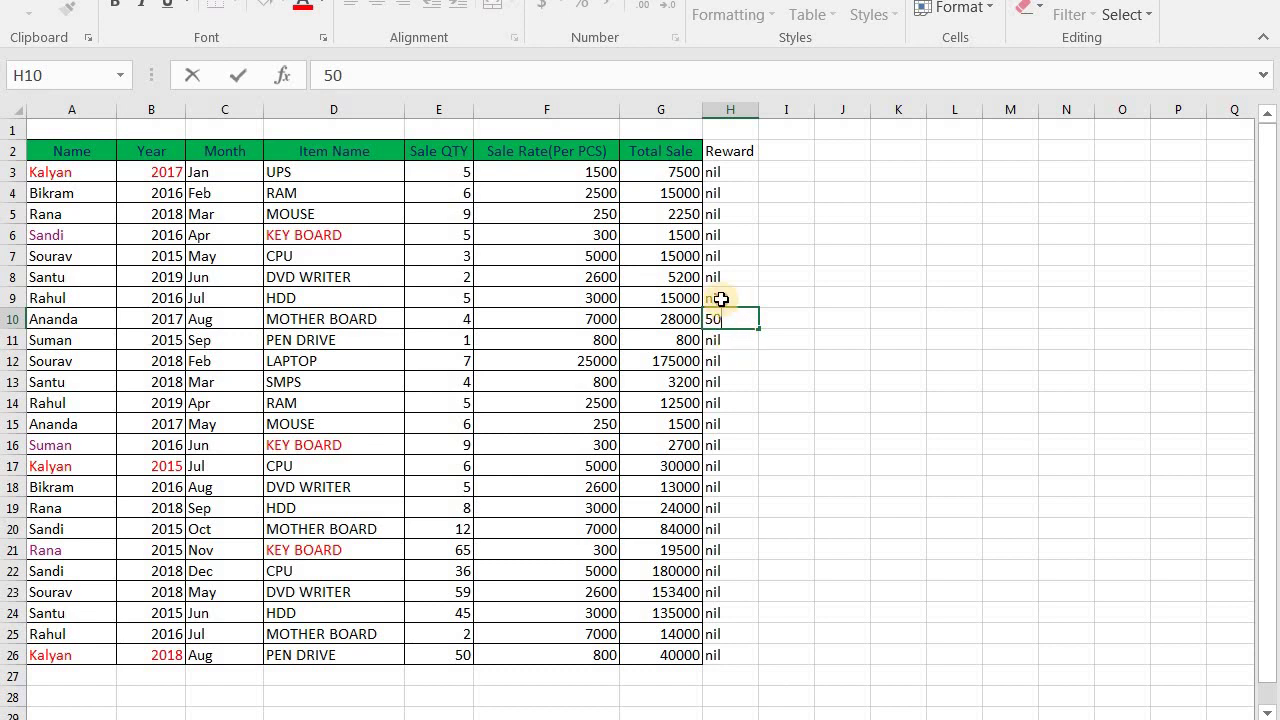
click(721, 299)
text(0)
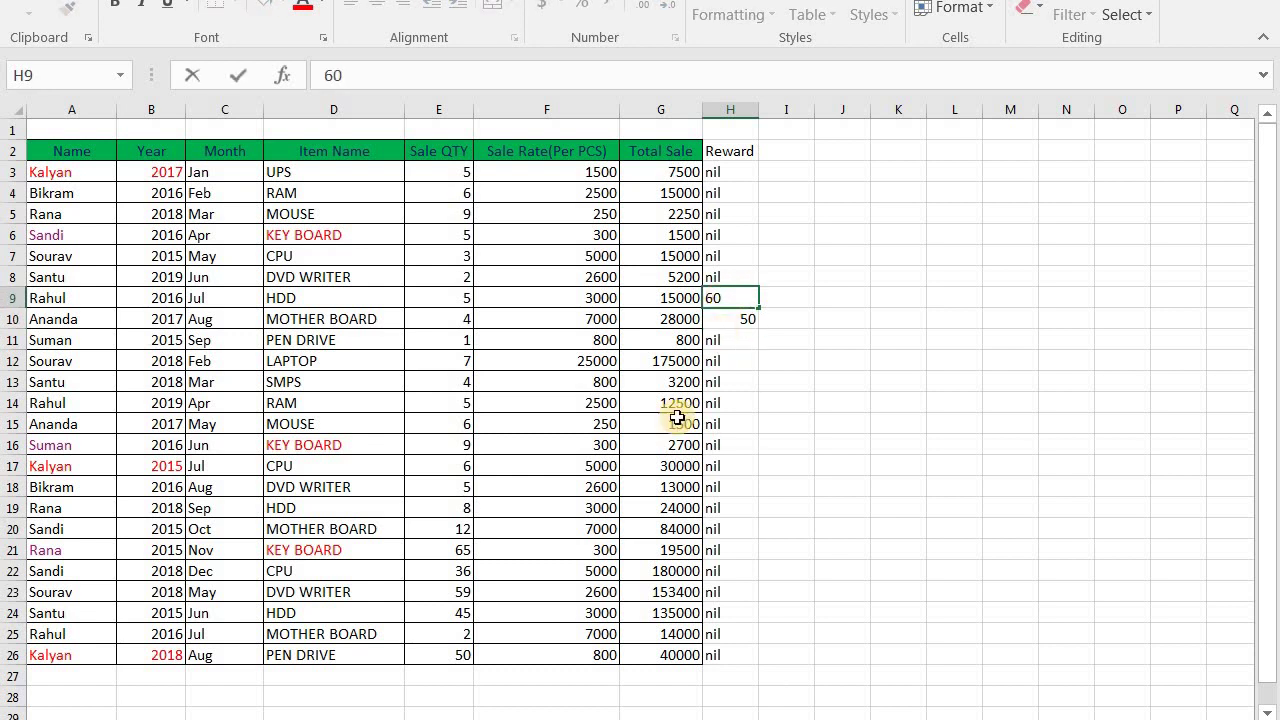
click(724, 367)
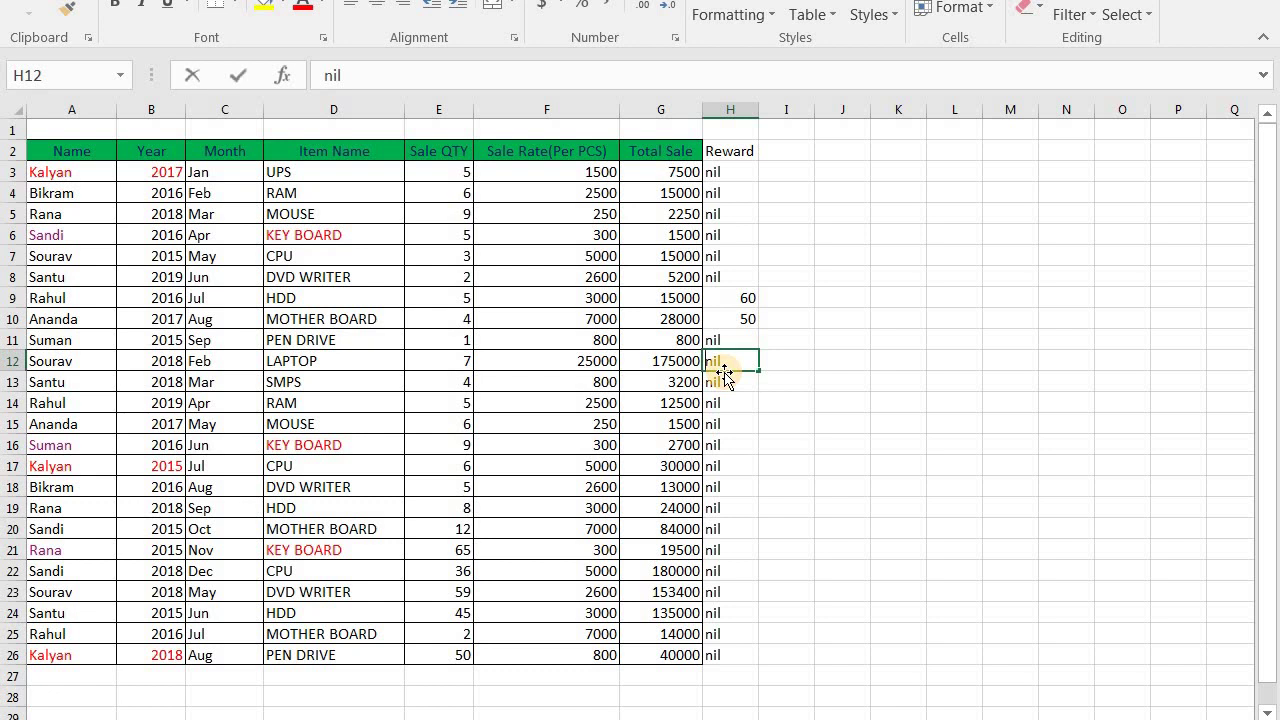
text(45)
click(713, 568)
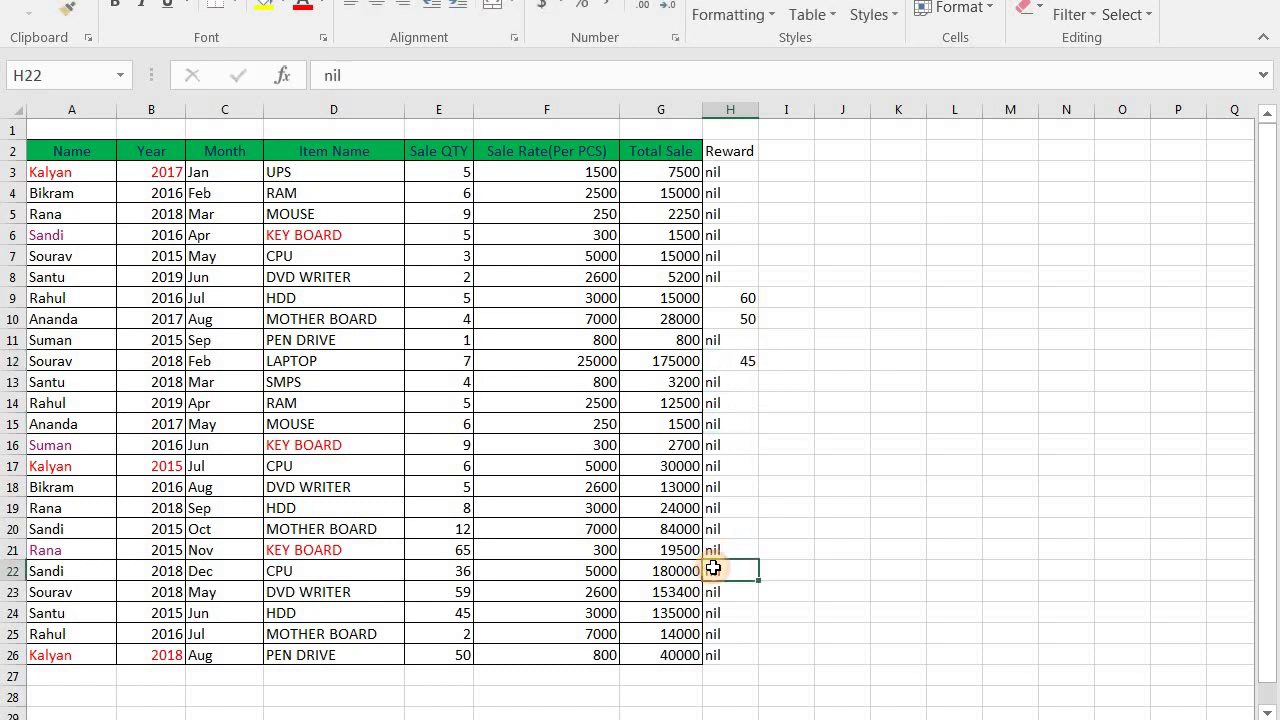
text(45)
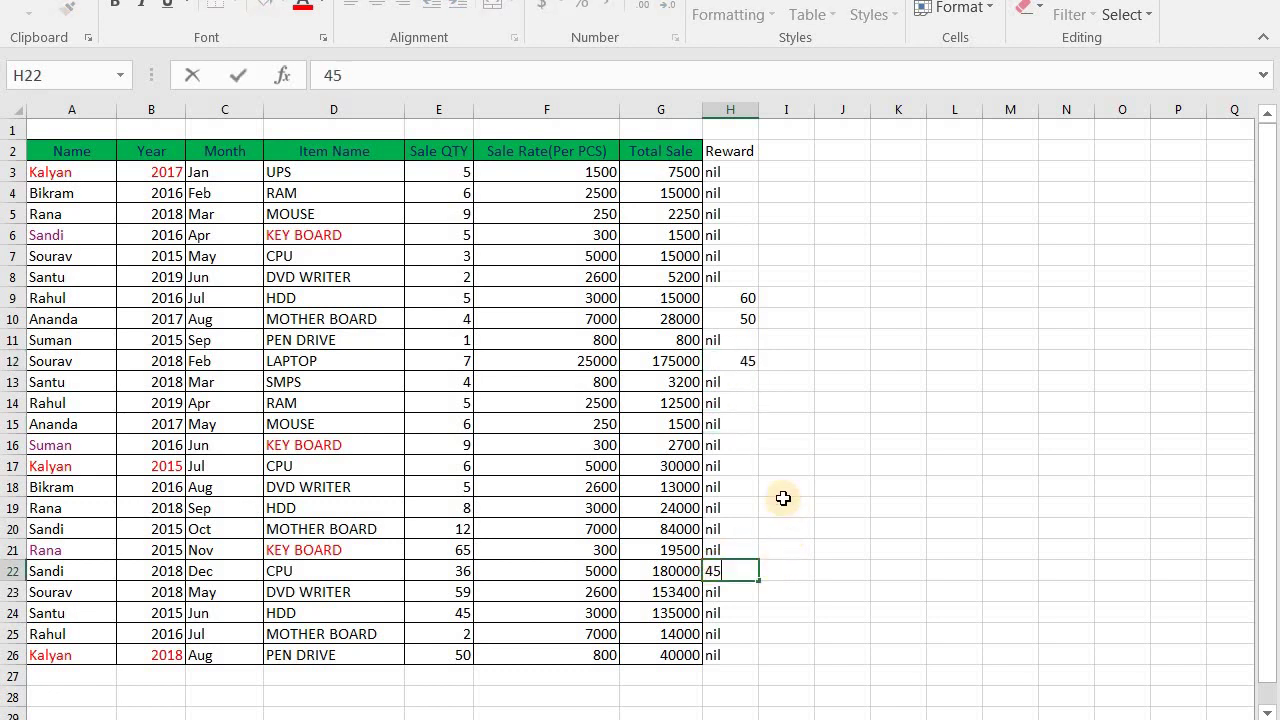
click(782, 506)
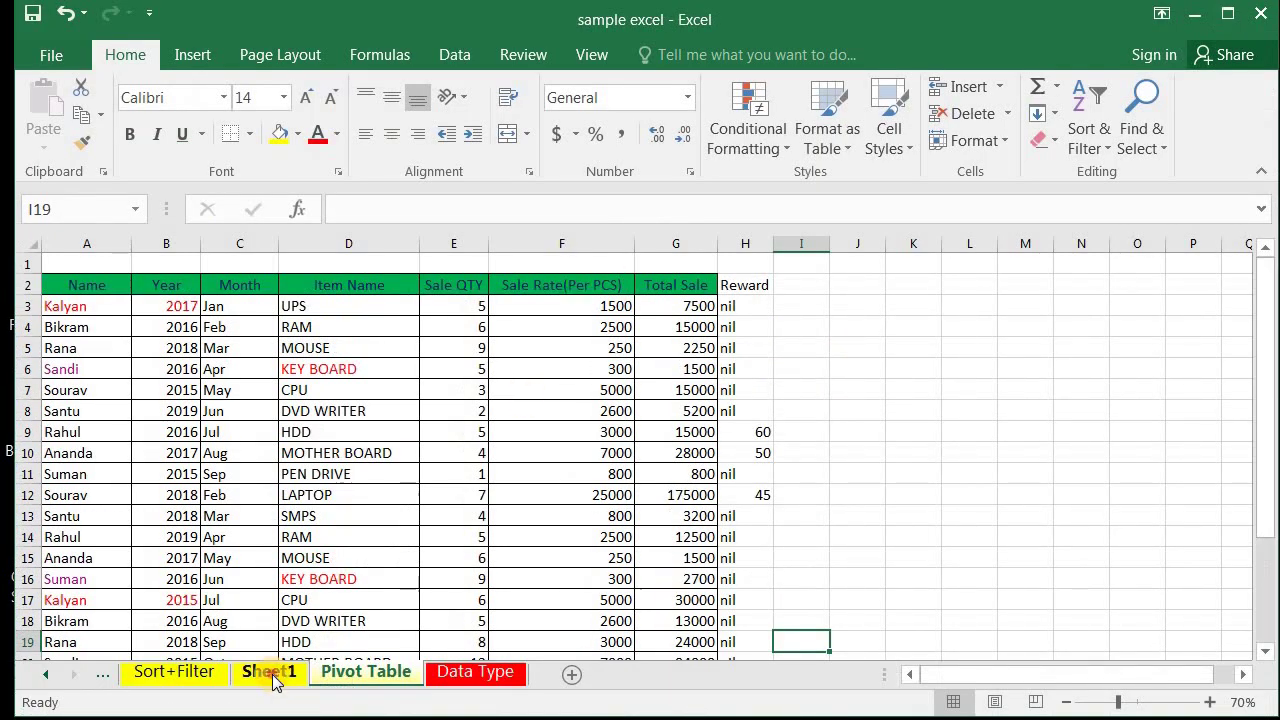
Return to Sheet1's PivotTable and rearrange the PivotTable Fields pane.
click(273, 677)
scroll(378, 413, up, 2)
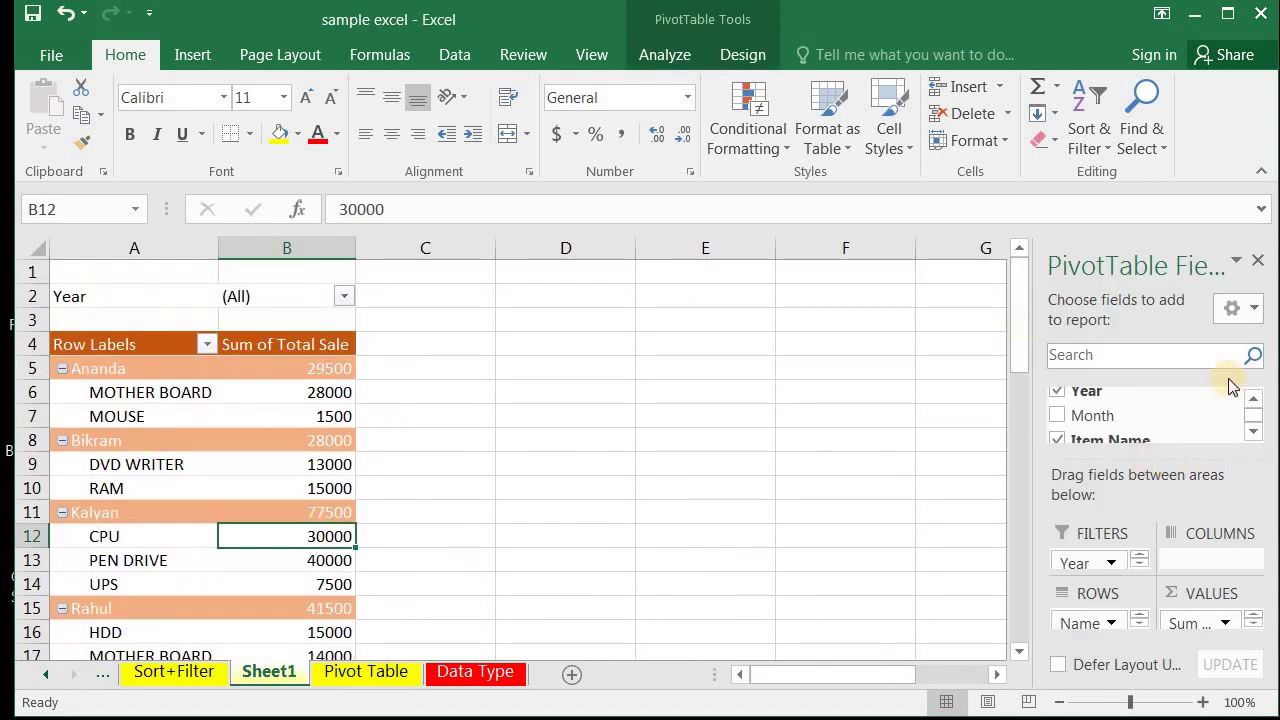
click(1228, 13)
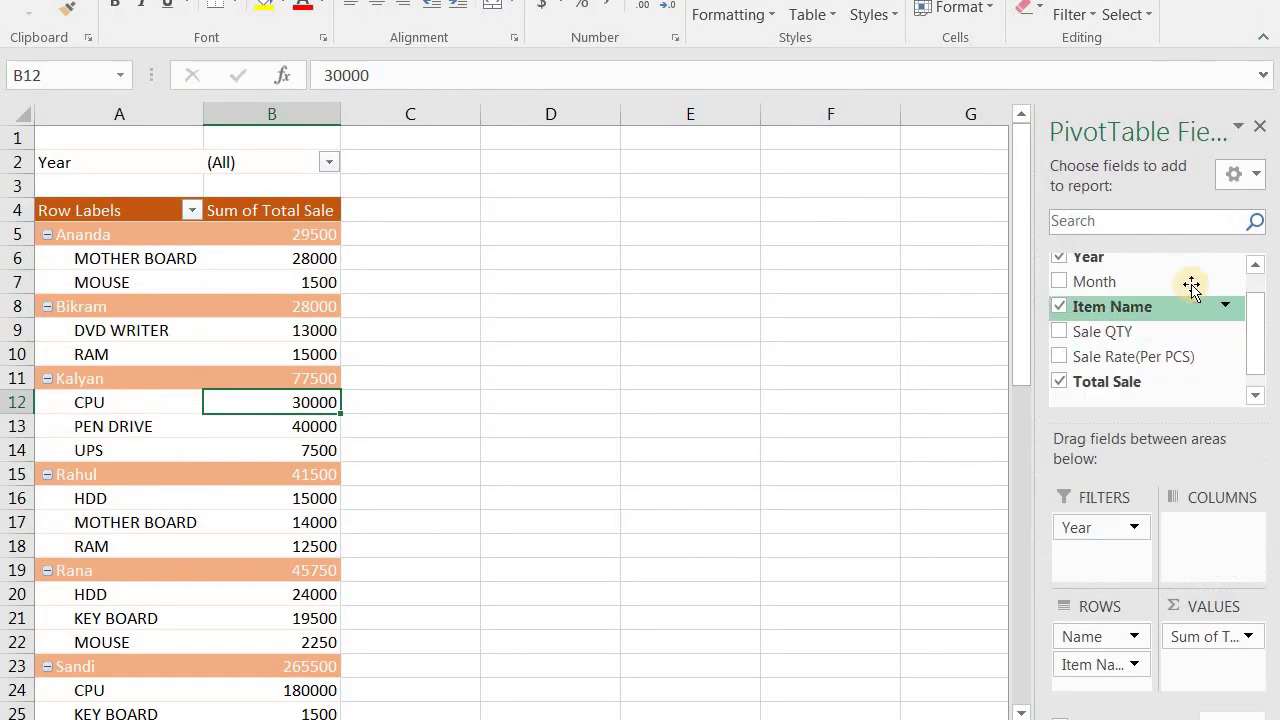
mouse_move(1250, 335)
mouse_down()
mouse_move(1258, 320)
mouse_move(1257, 366)
mouse_up()
drag(1094, 362, 976, 367)
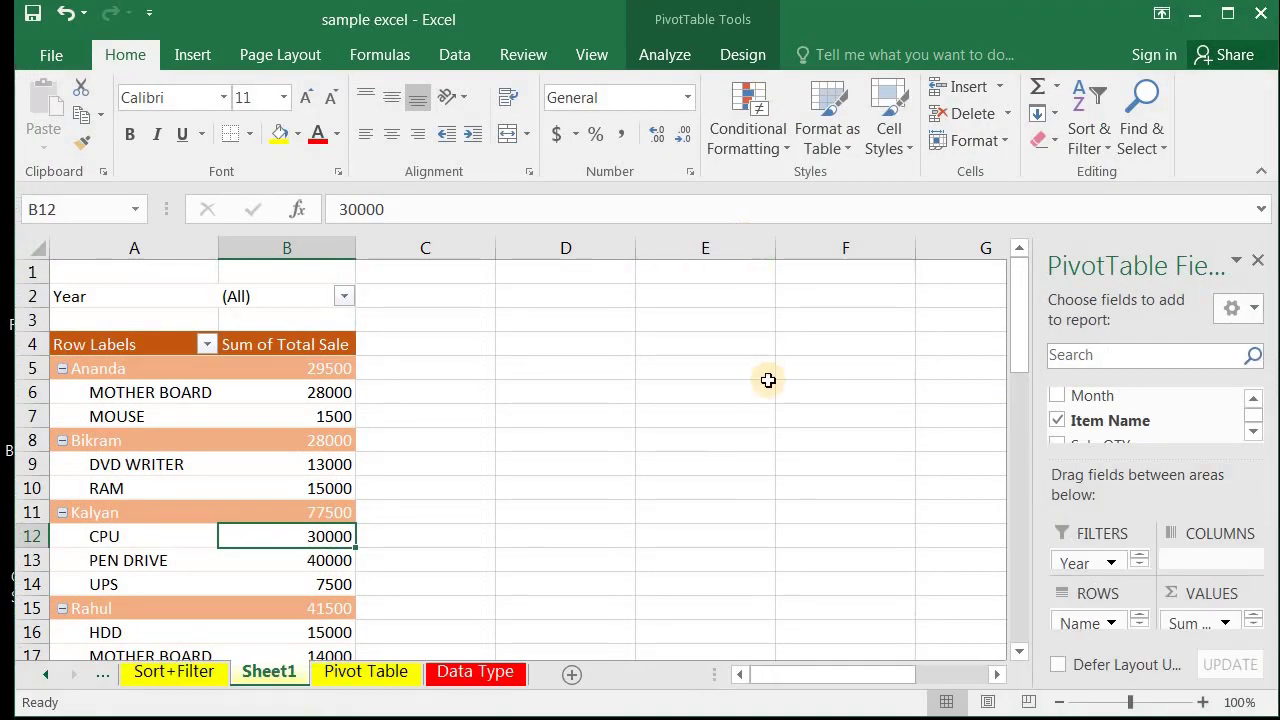
Open the Change PivotTable Data Source window and move it aside.
click(677, 59)
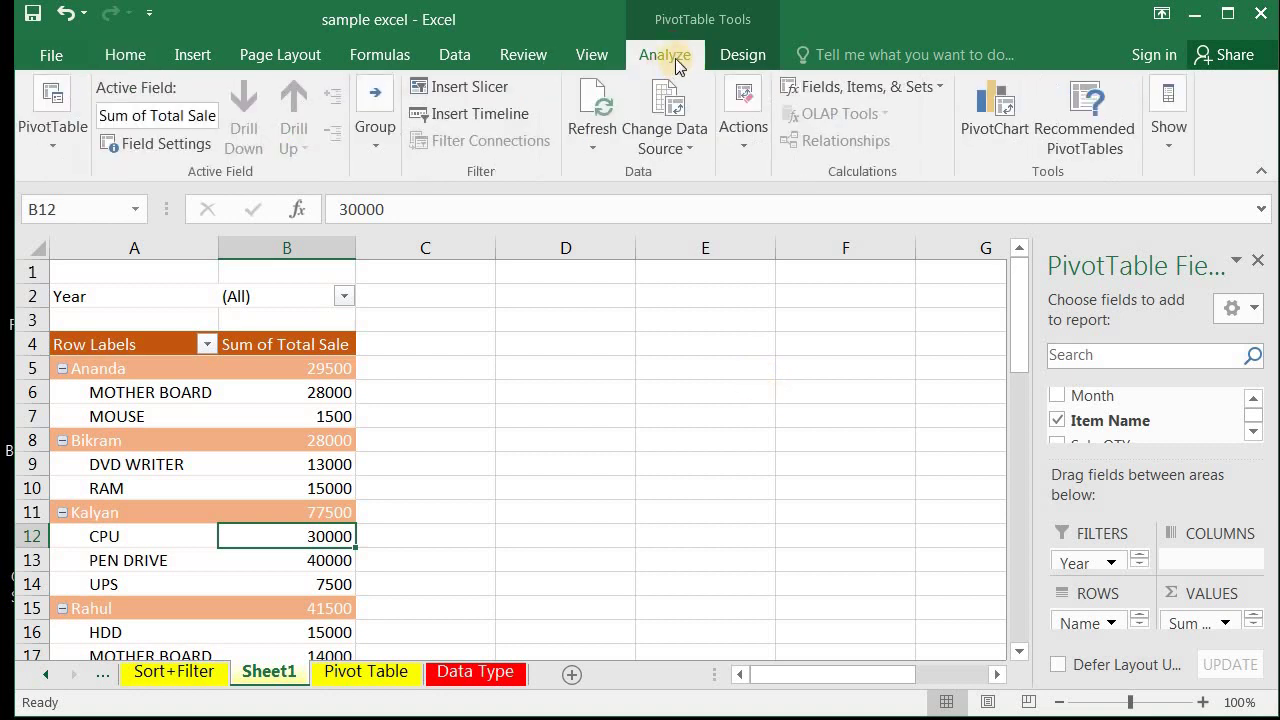
click(690, 150)
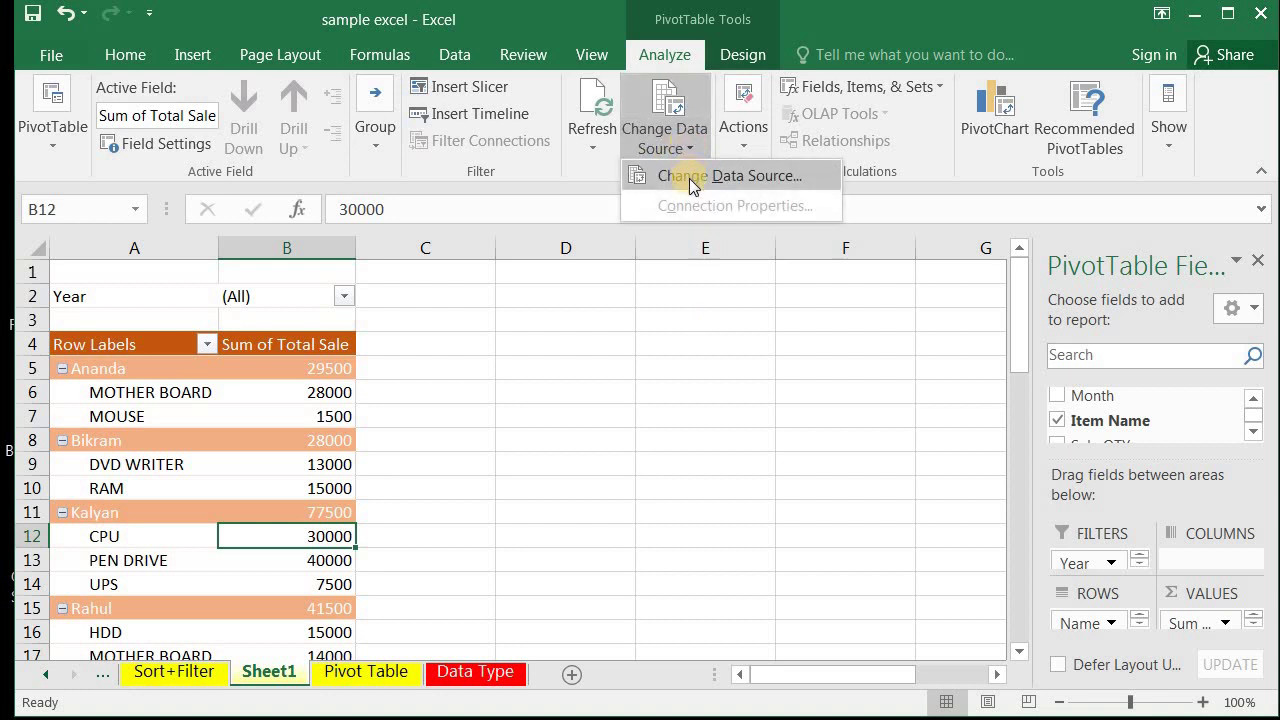
click(697, 180)
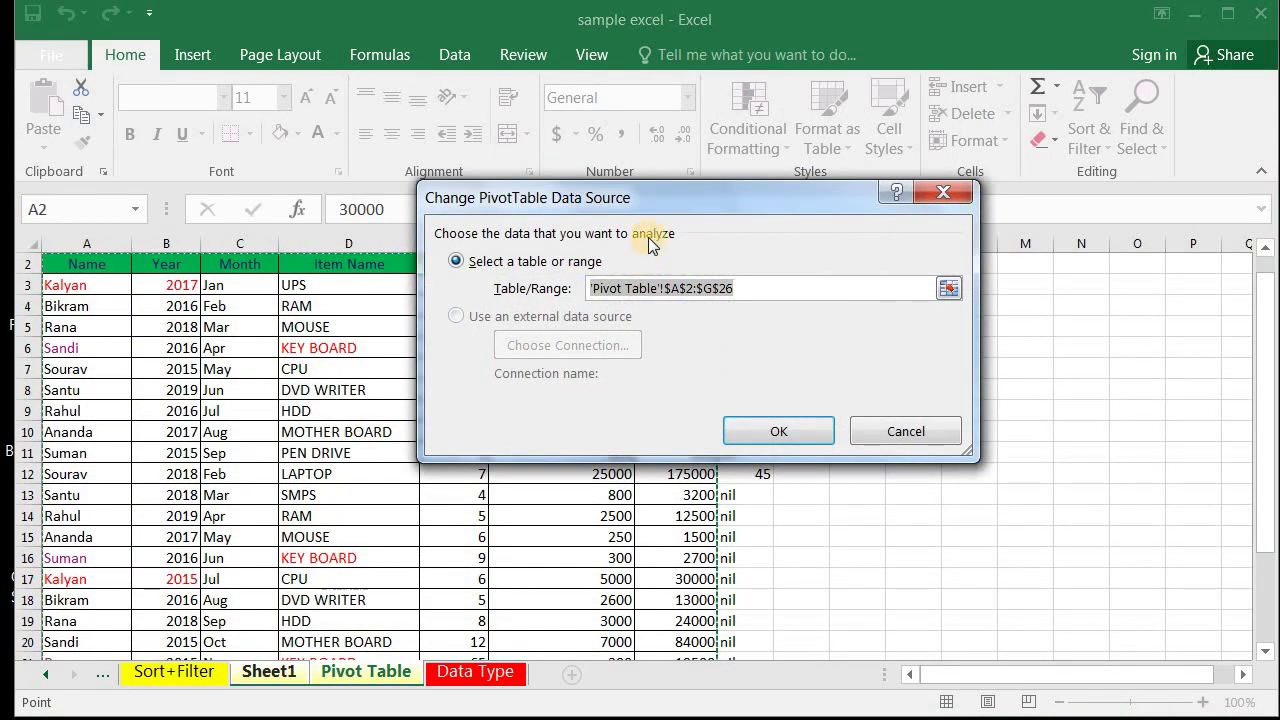
drag(626, 189, 1021, 154)
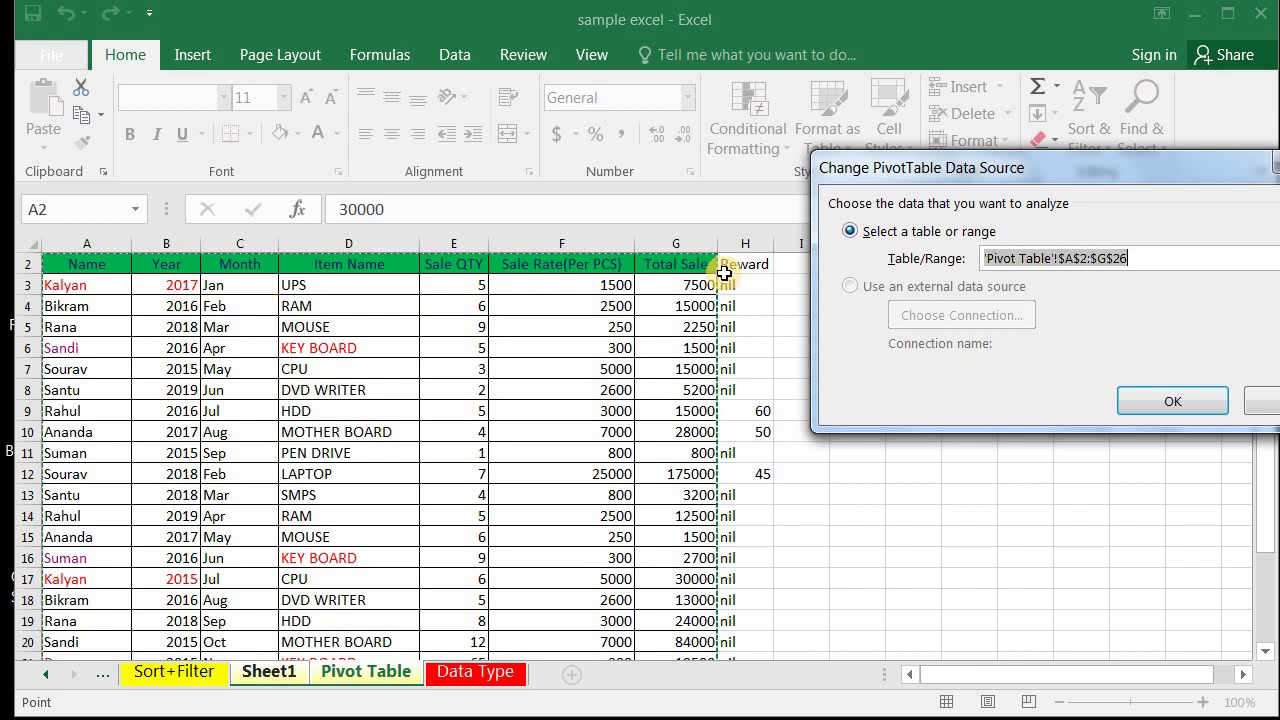
Set the source range to 'Pivot Table'!$A$2:$H$26 including Reward and confirm.
mouse_move(80, 265)
mouse_down()
mouse_move(265, 265)
mouse_move(753, 515)
mouse_move(744, 676)
mouse_up()
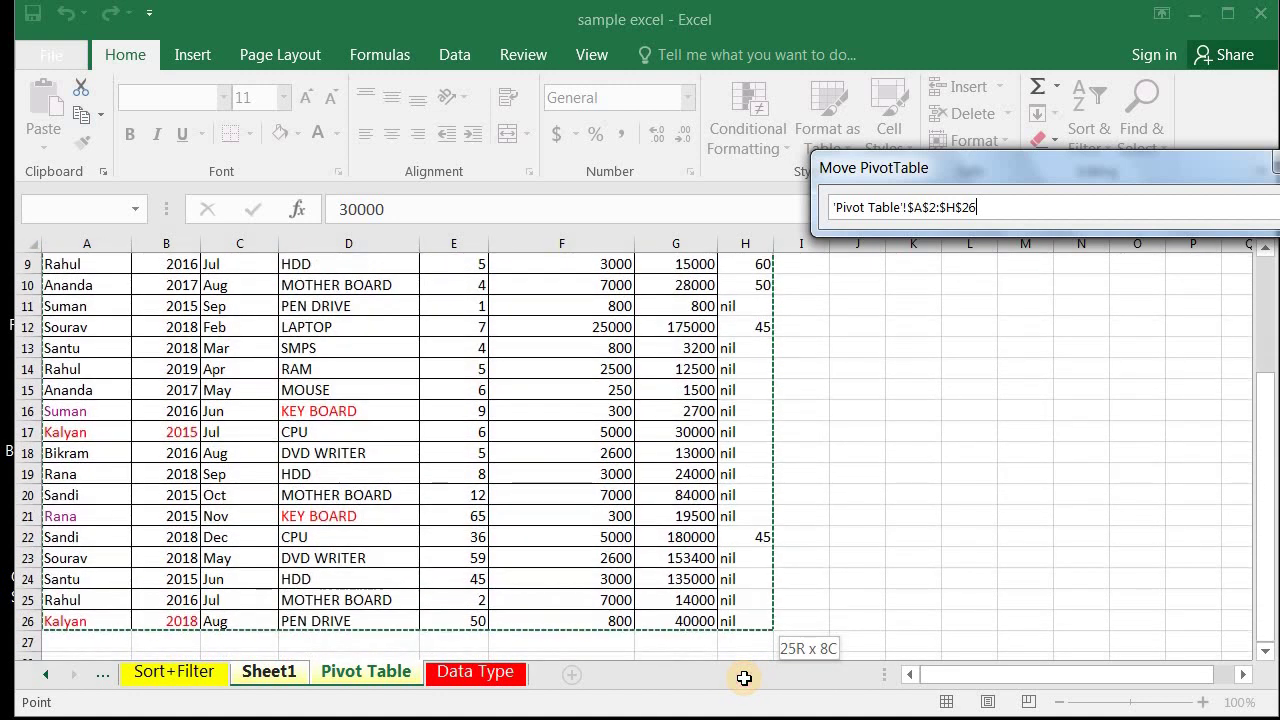
drag(744, 676, 737, 592)
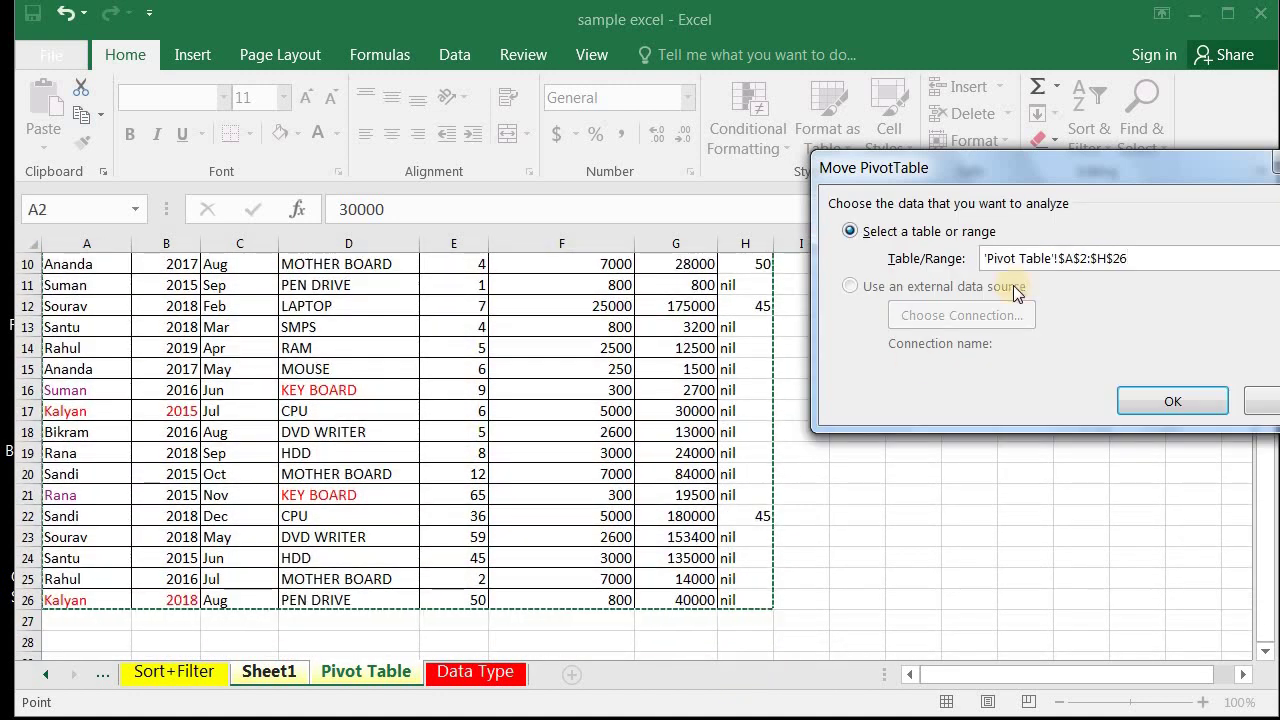
drag(1002, 175, 689, 206)
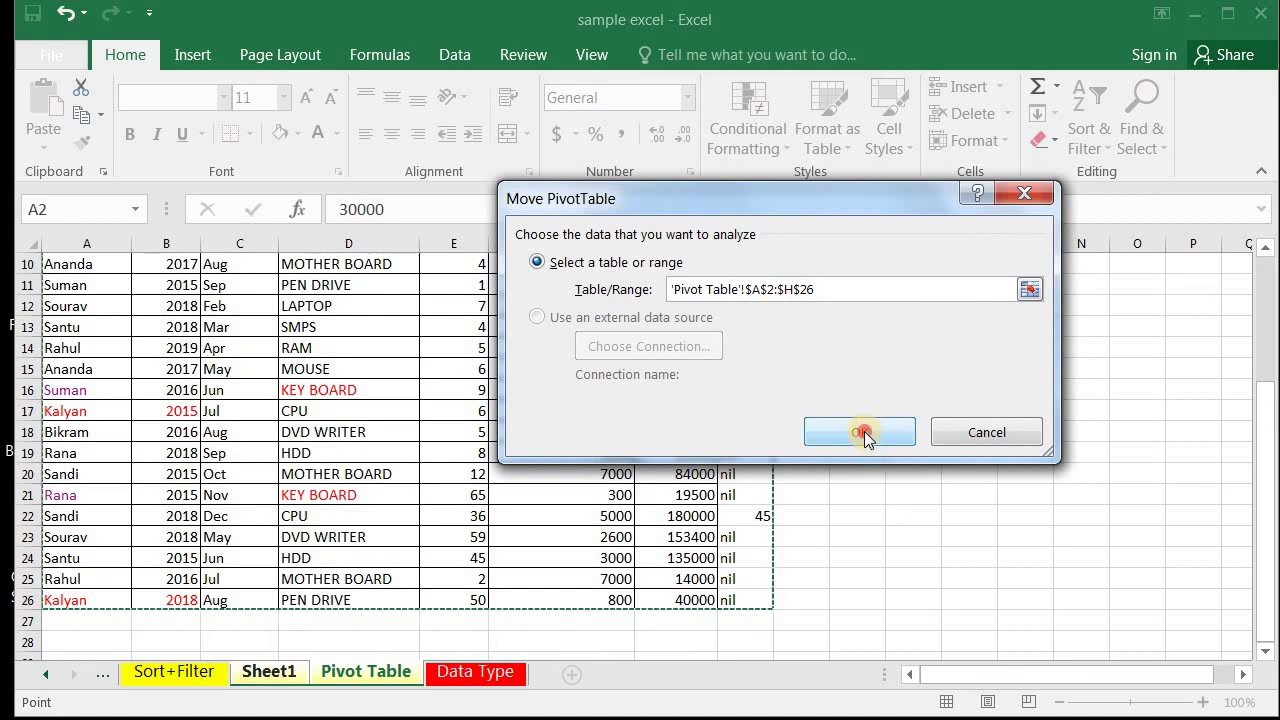
click(866, 431)
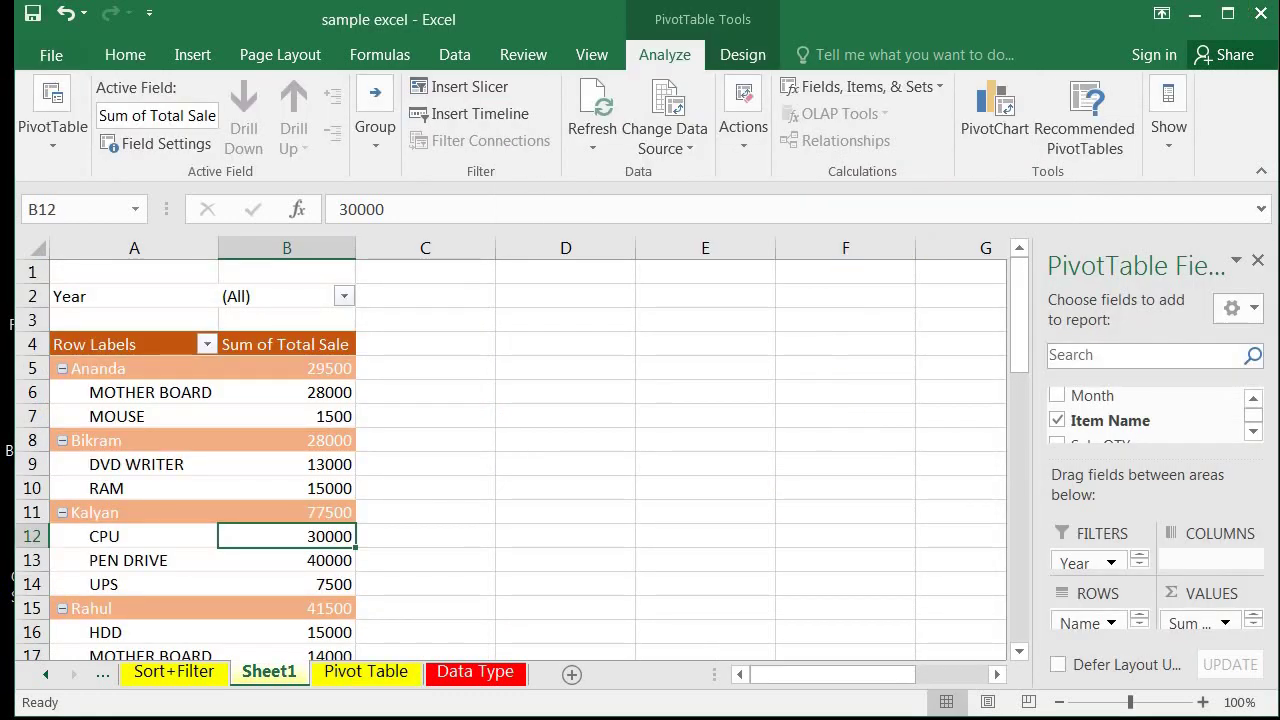
click(1227, 13)
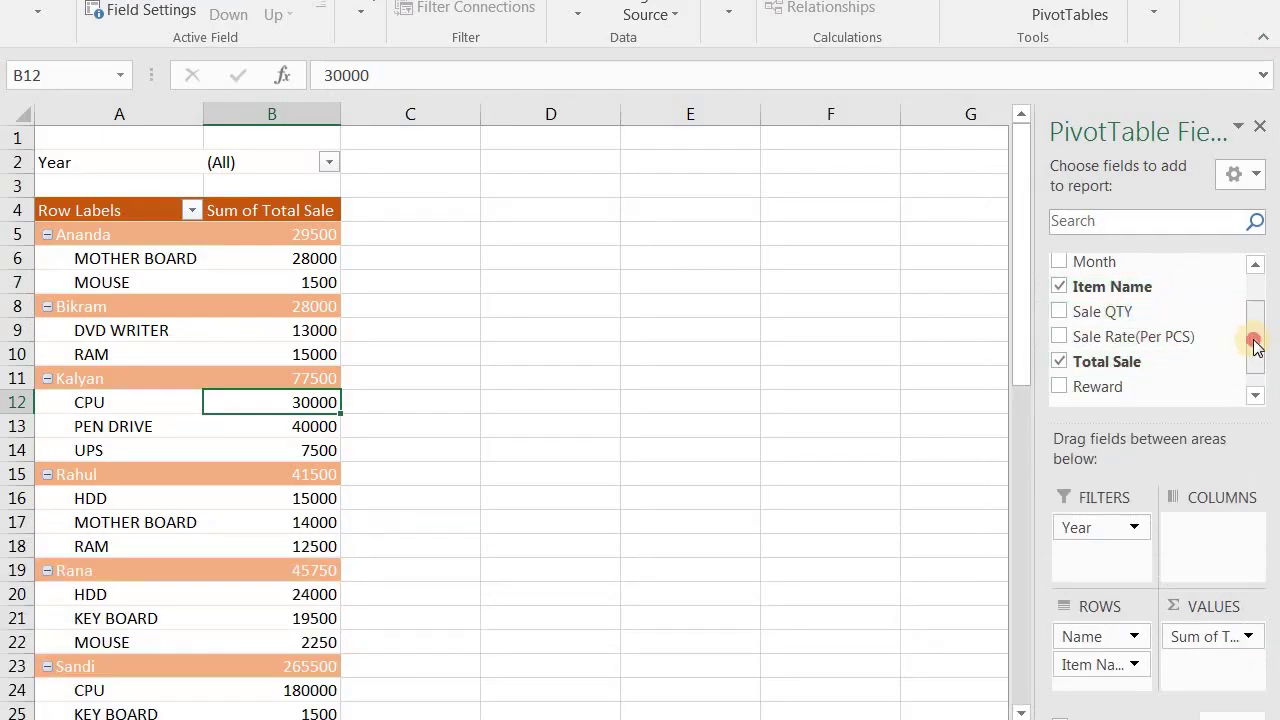
scroll(1150, 360, down, 1)
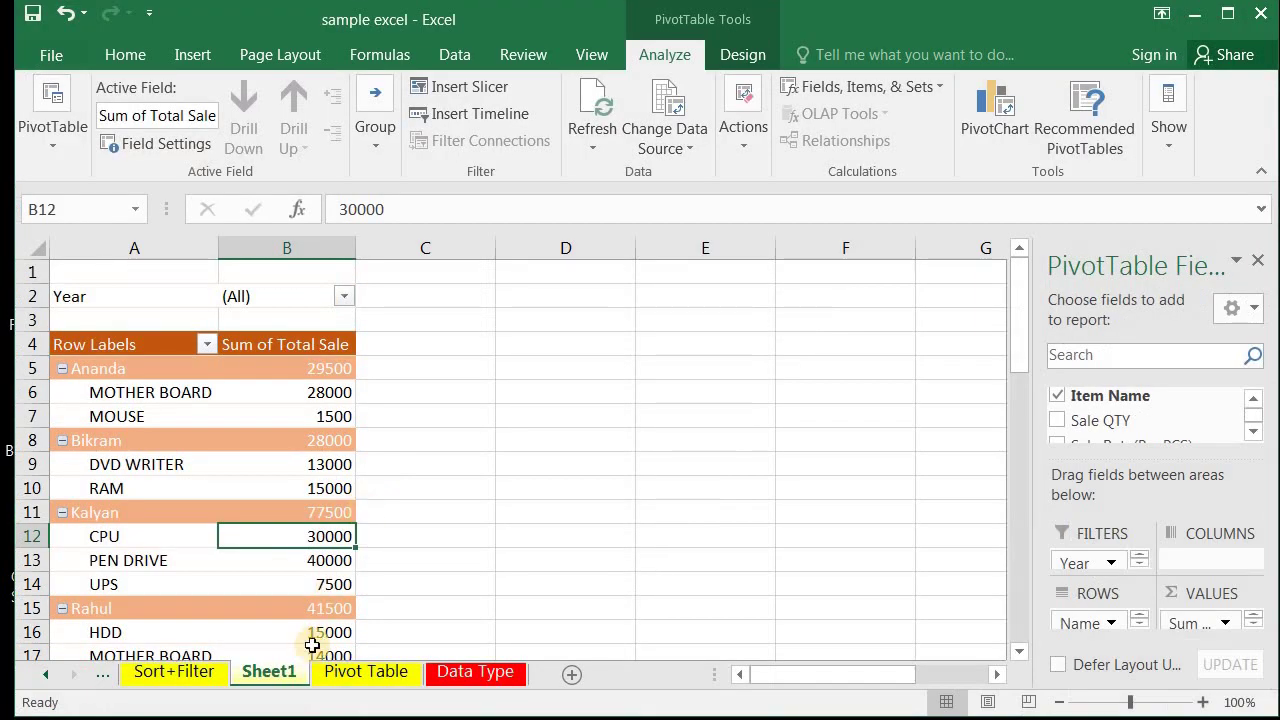
click(360, 680)
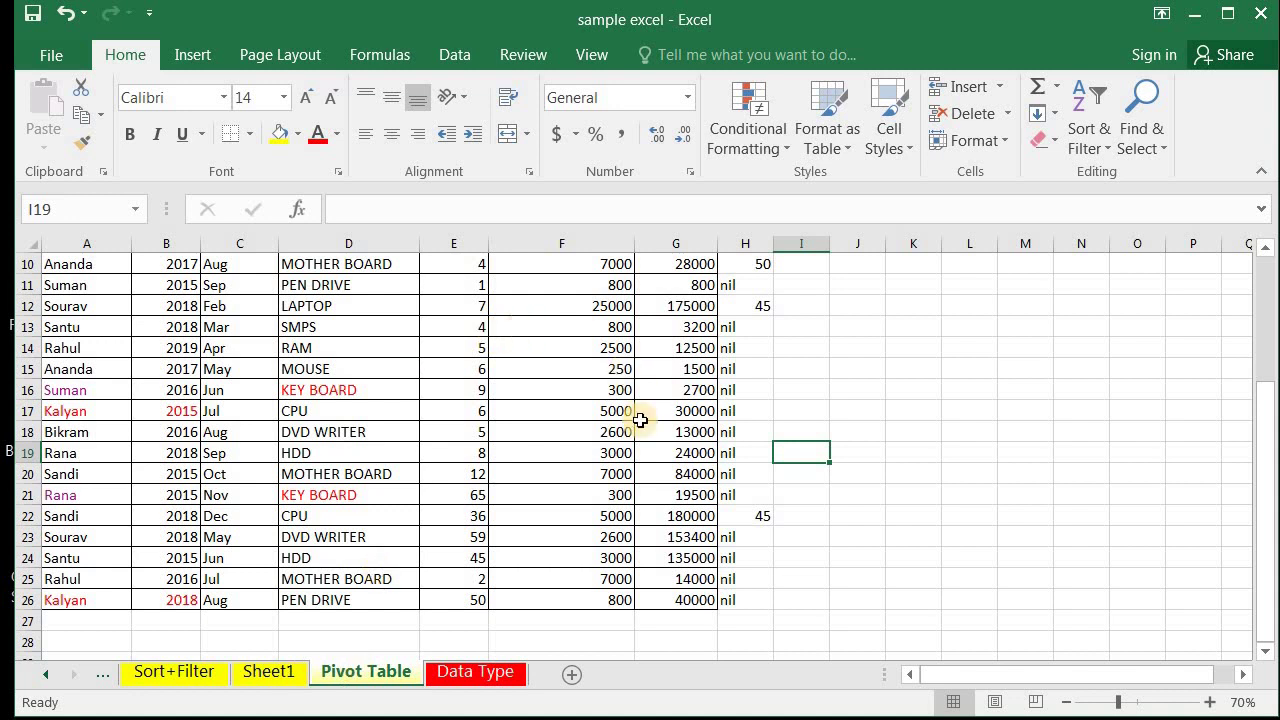
scroll(639, 469, up, 1)
scroll(639, 469, up, 3)
click(748, 325)
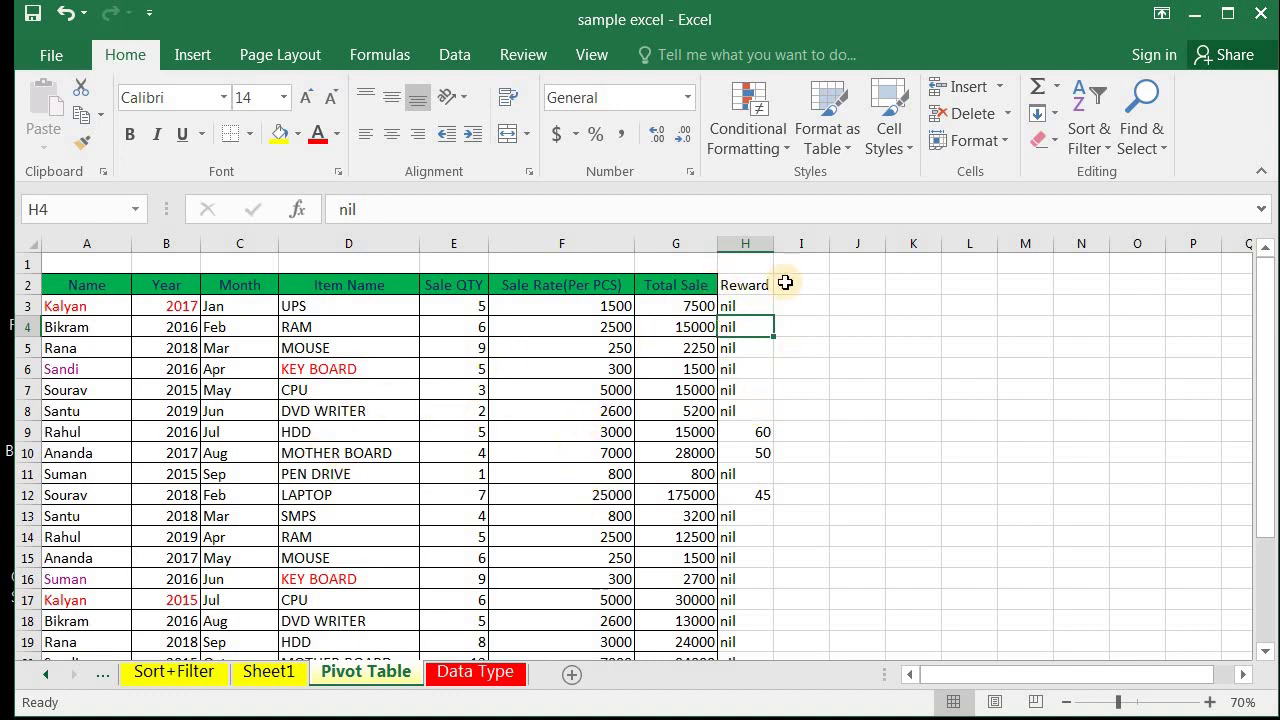
click(287, 352)
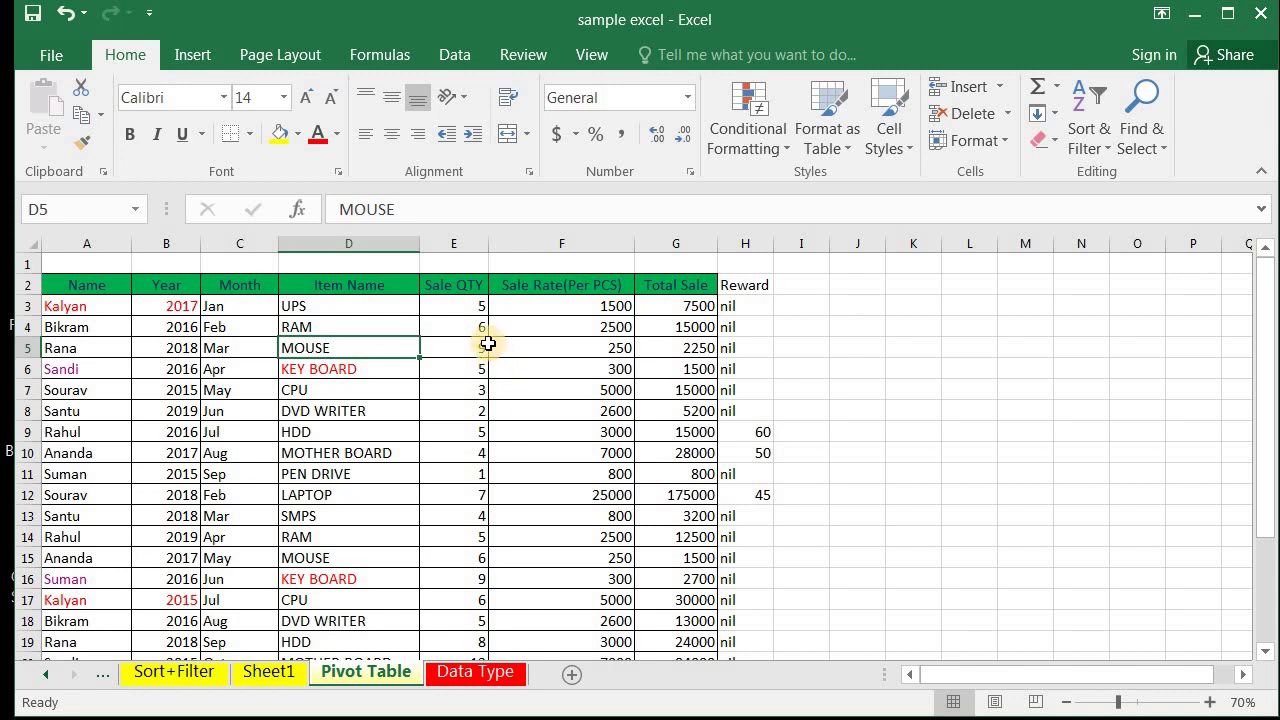
click(480, 347)
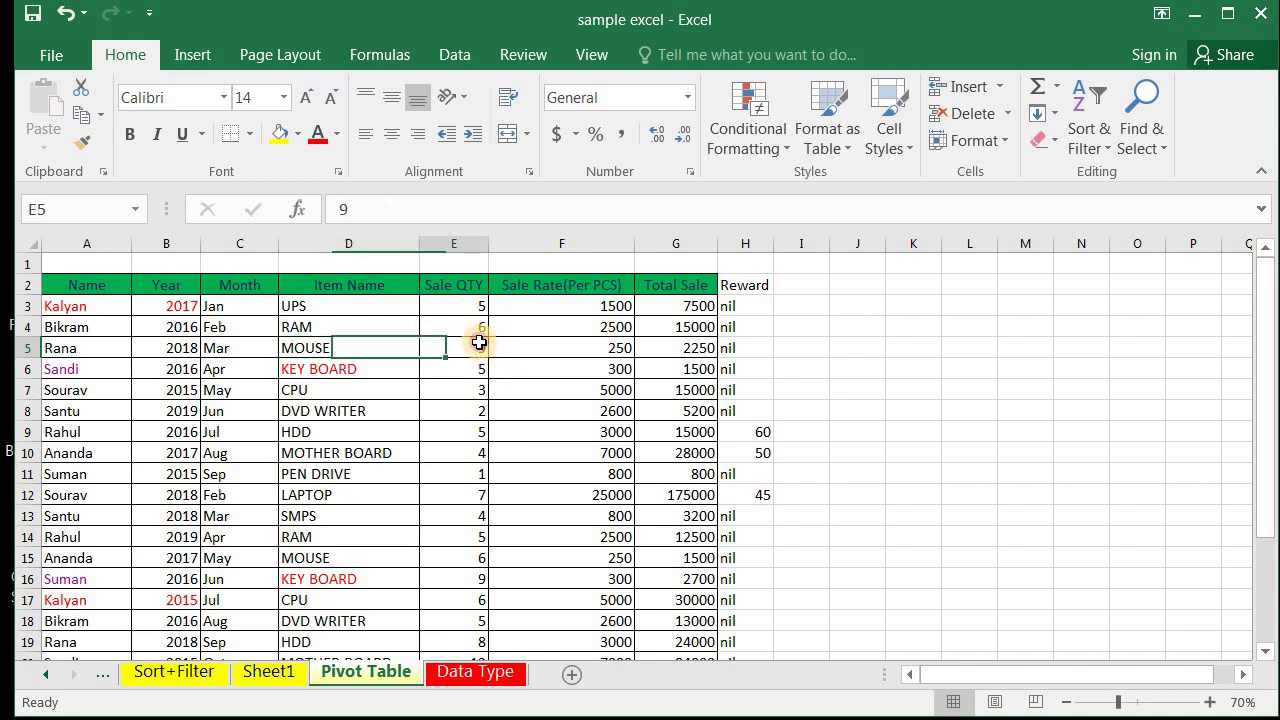
click(545, 390)
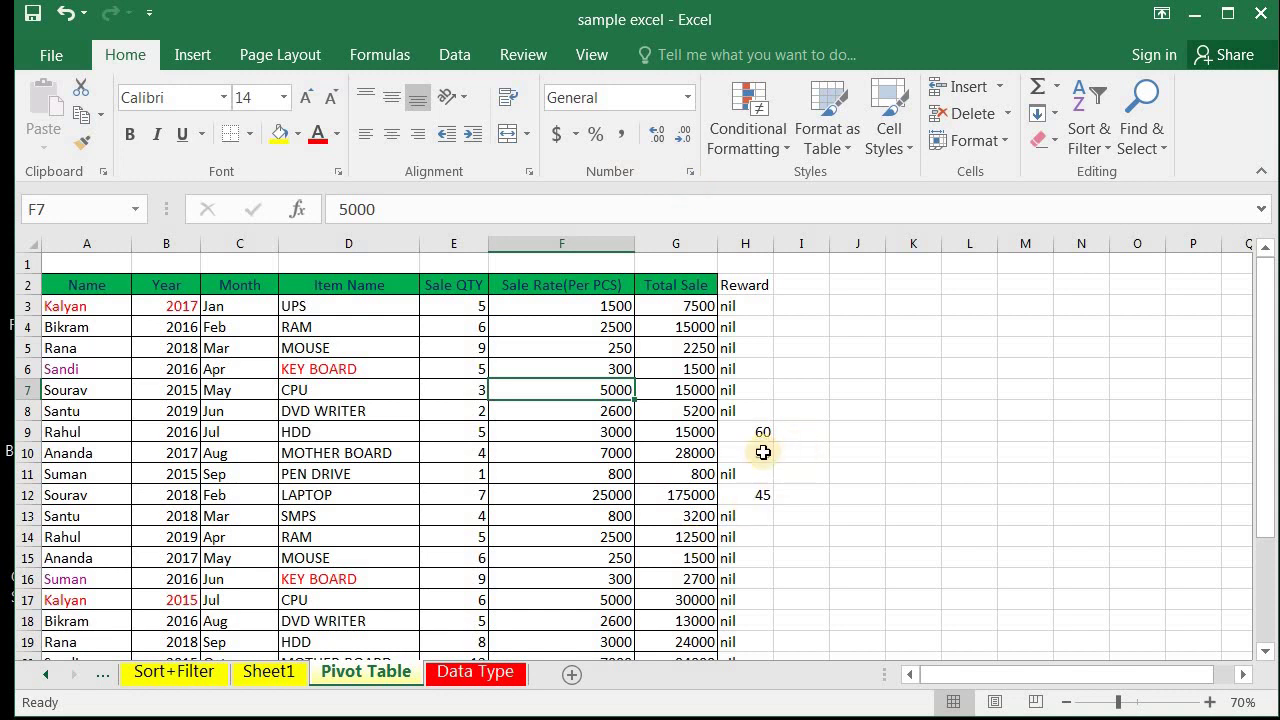
click(471, 446)
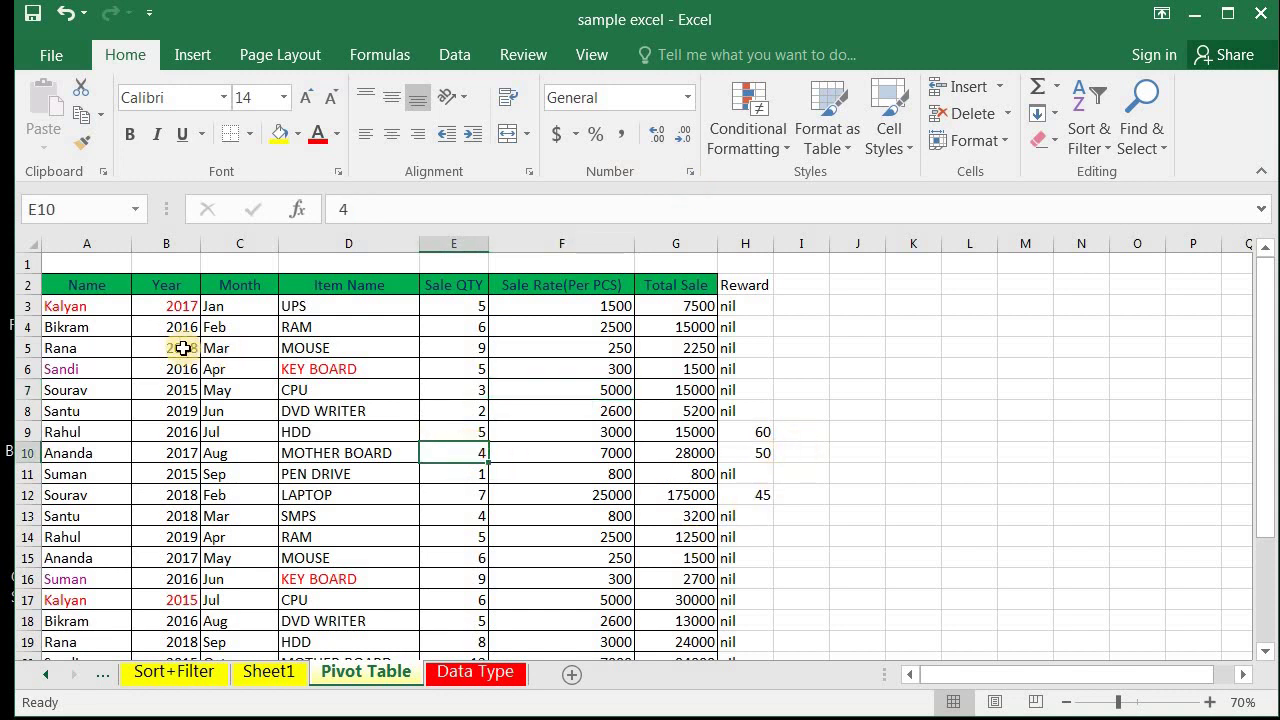
click(74, 290)
drag(74, 290, 671, 546)
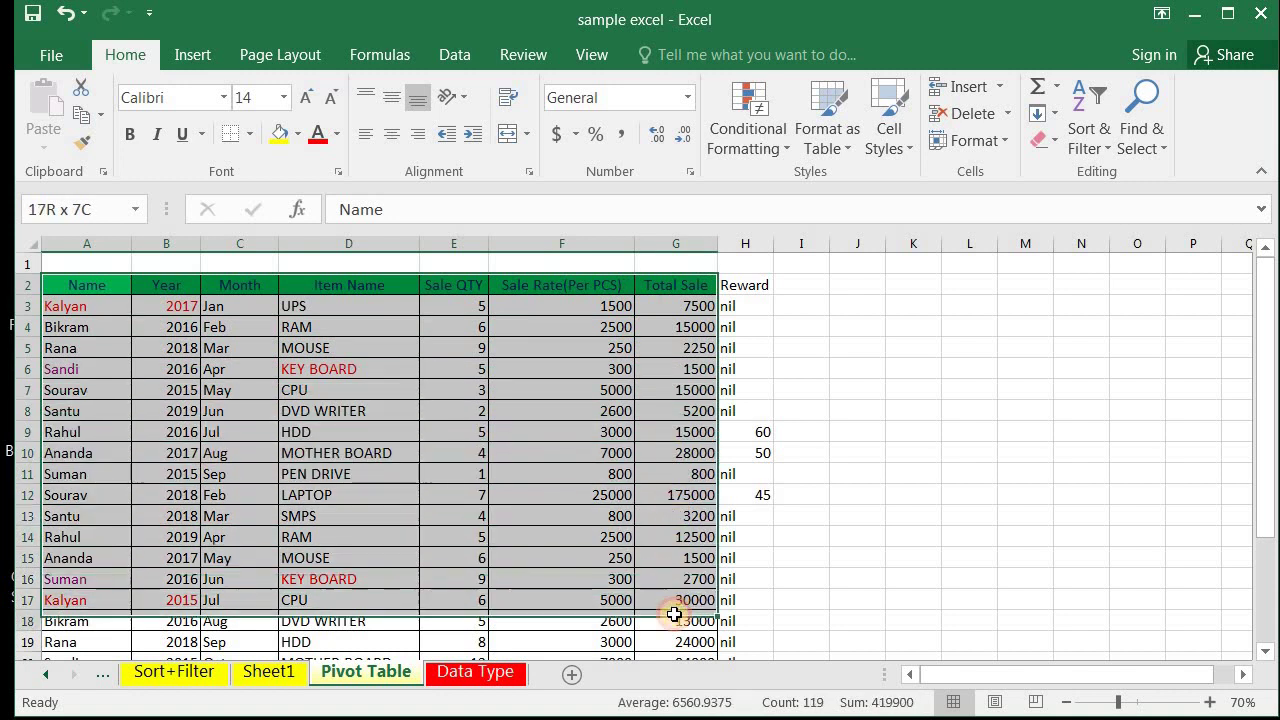
drag(671, 546, 673, 618)
click(583, 440)
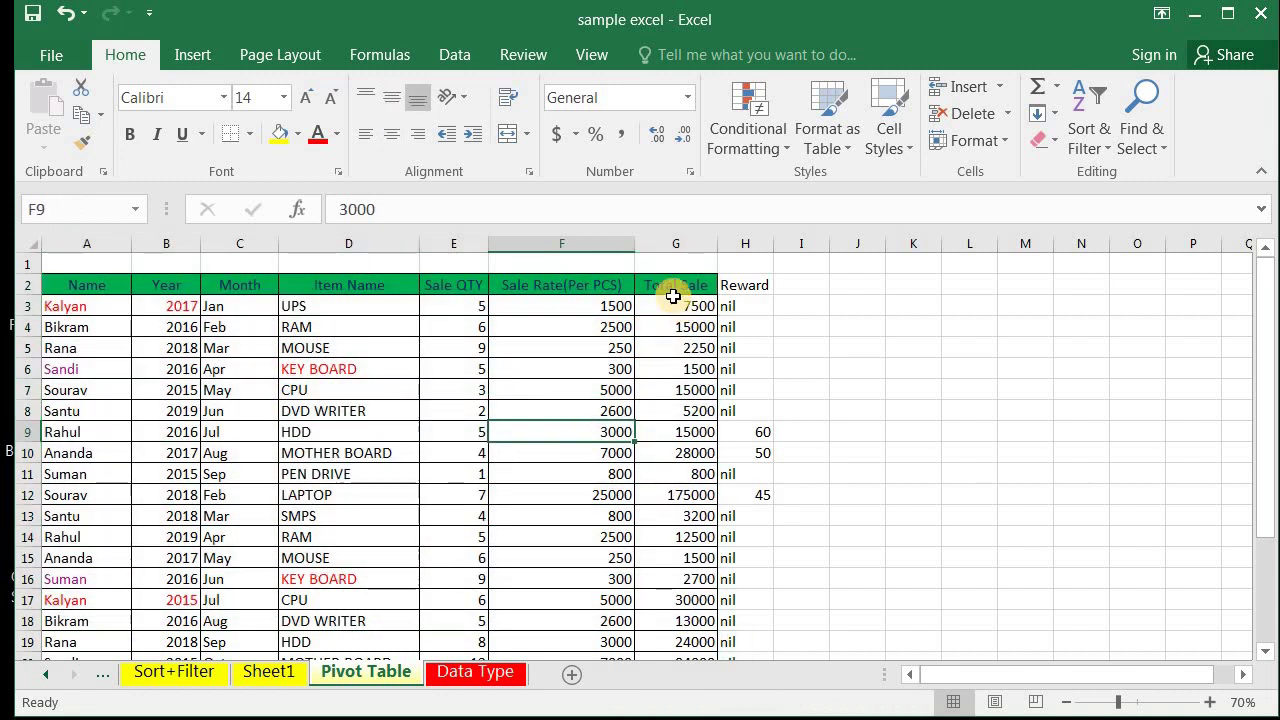
drag(671, 289, 675, 537)
click(424, 452)
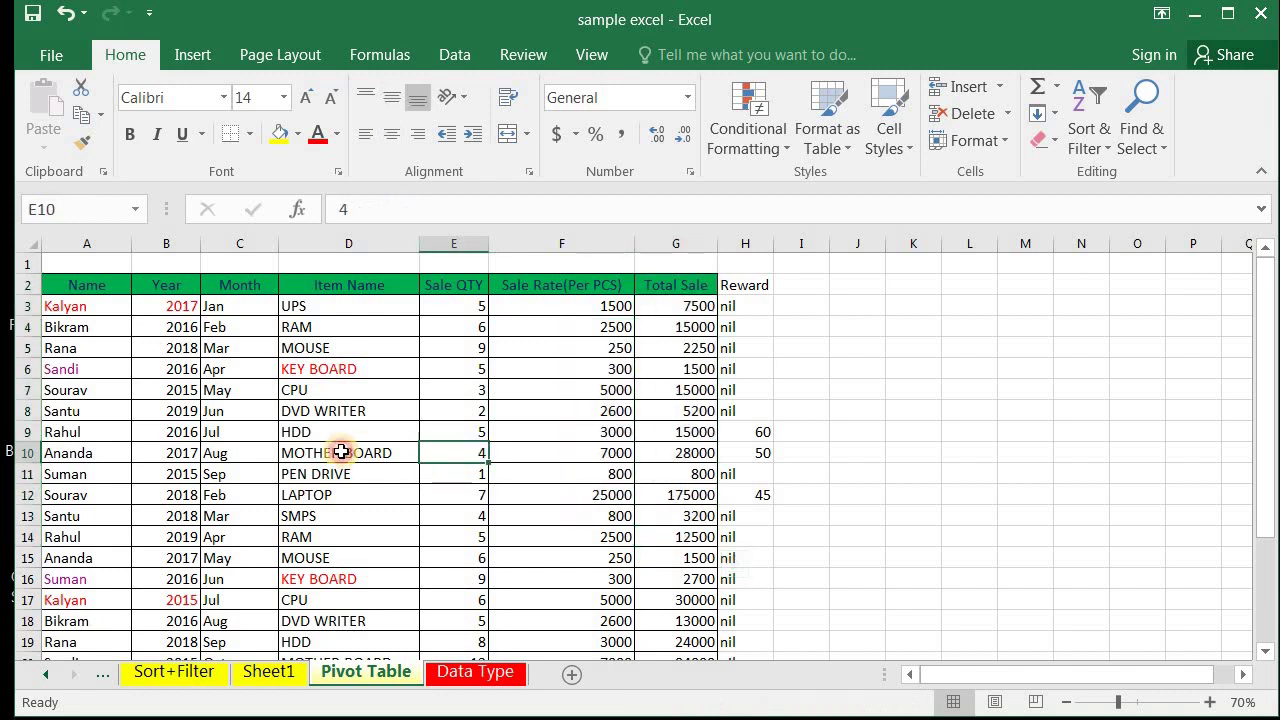
drag(222, 452, 668, 452)
click(598, 411)
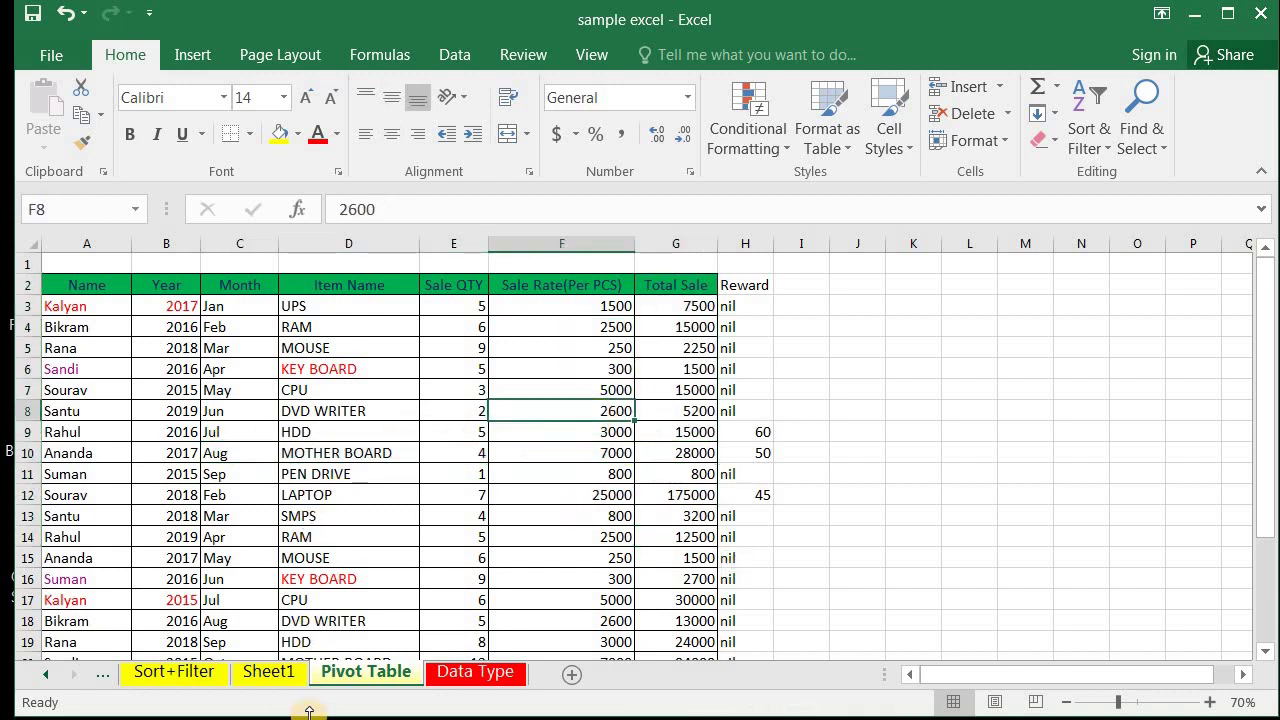
click(272, 677)
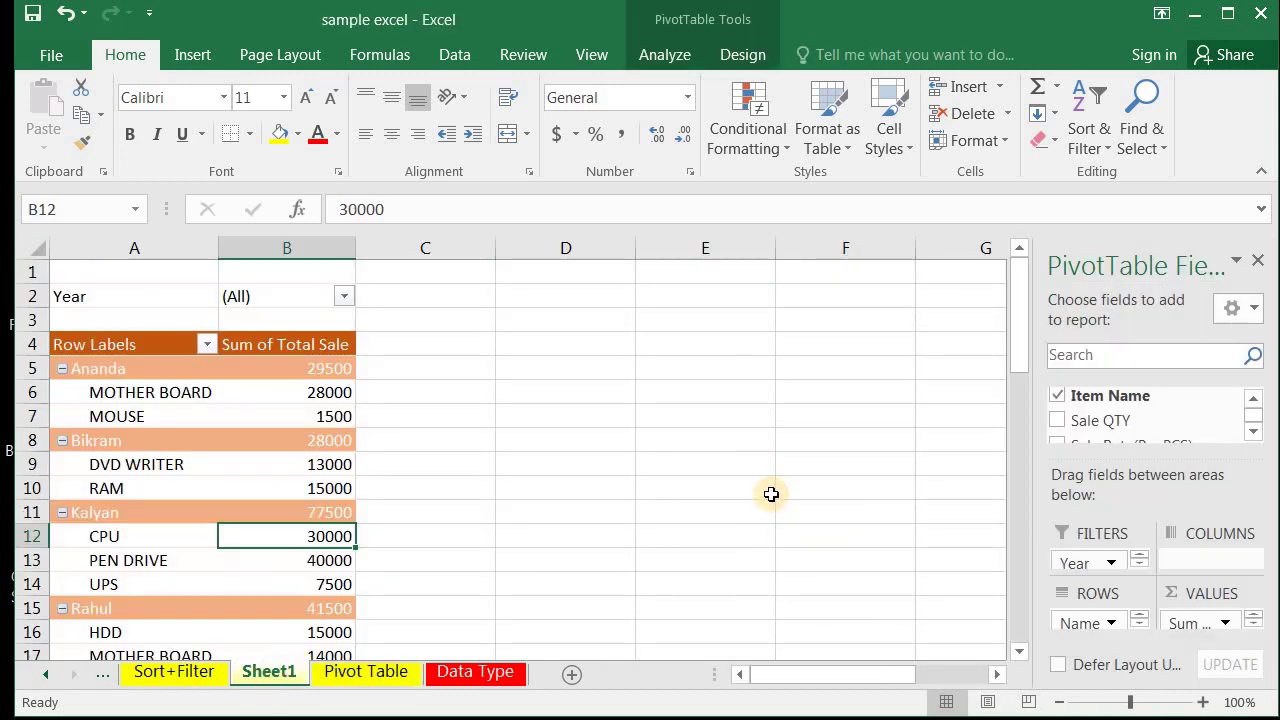
click(386, 460)
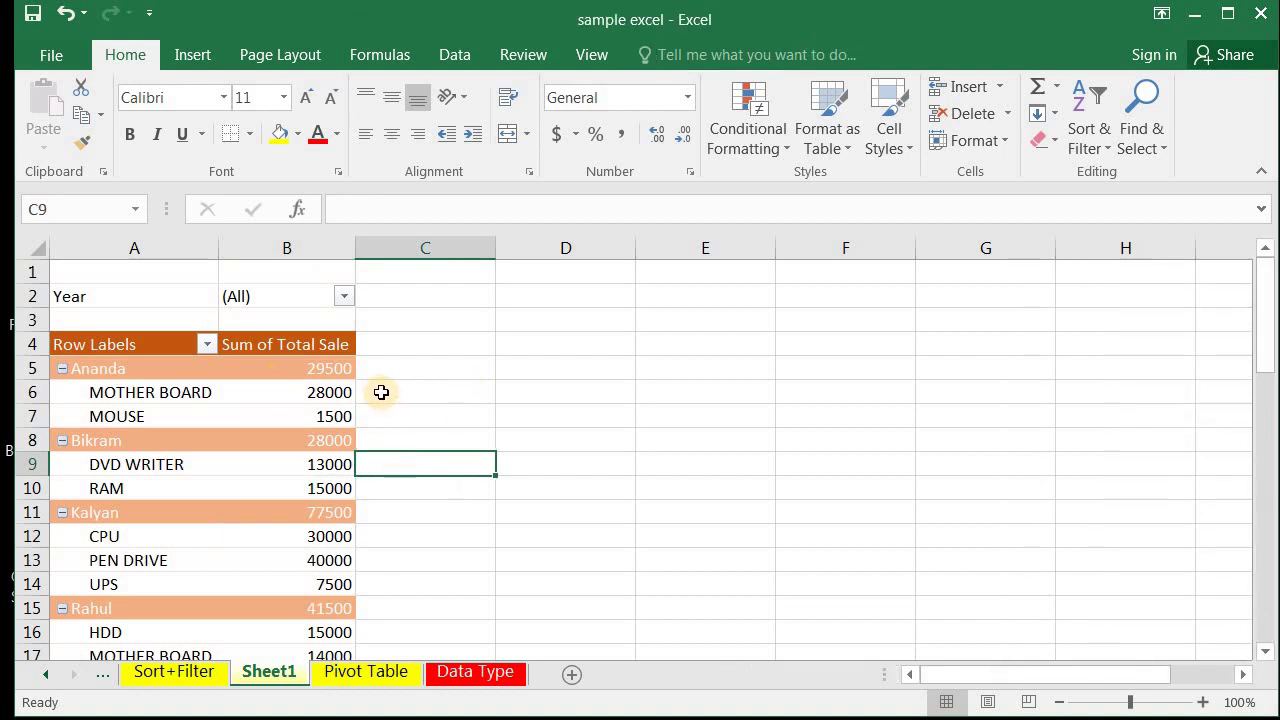
scroll(381, 420, down, 2)
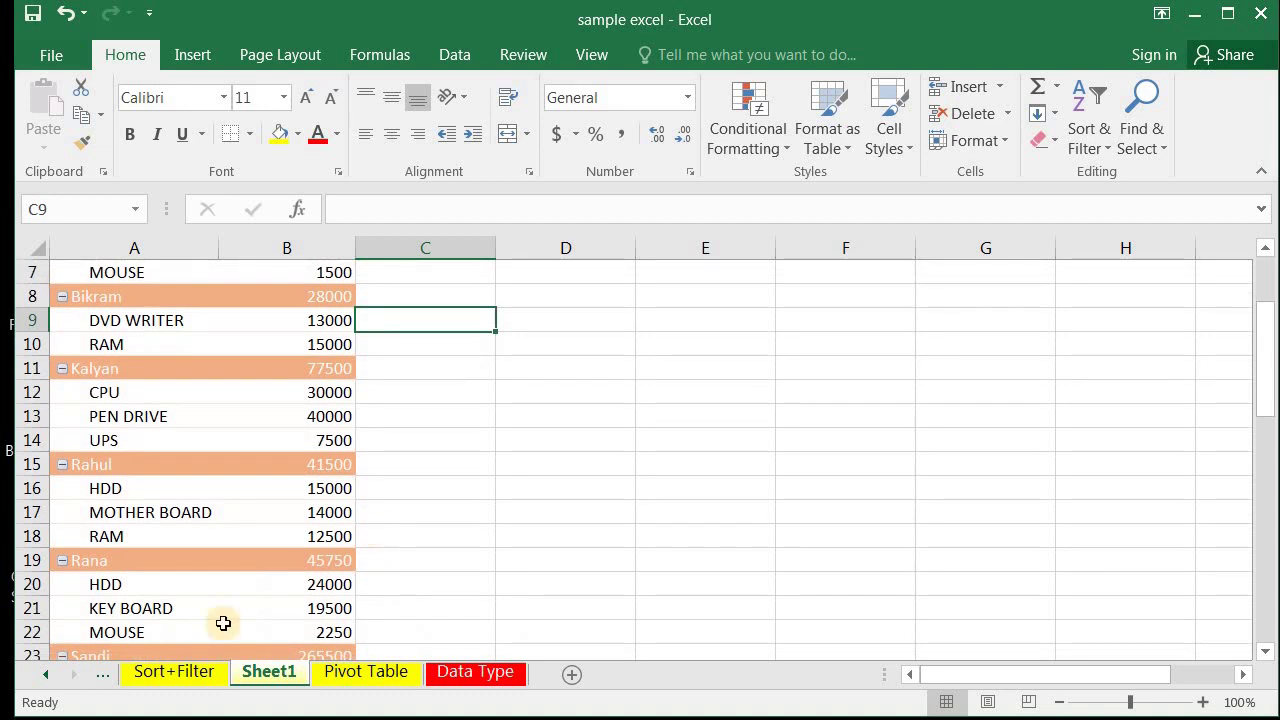
right_click(272, 674)
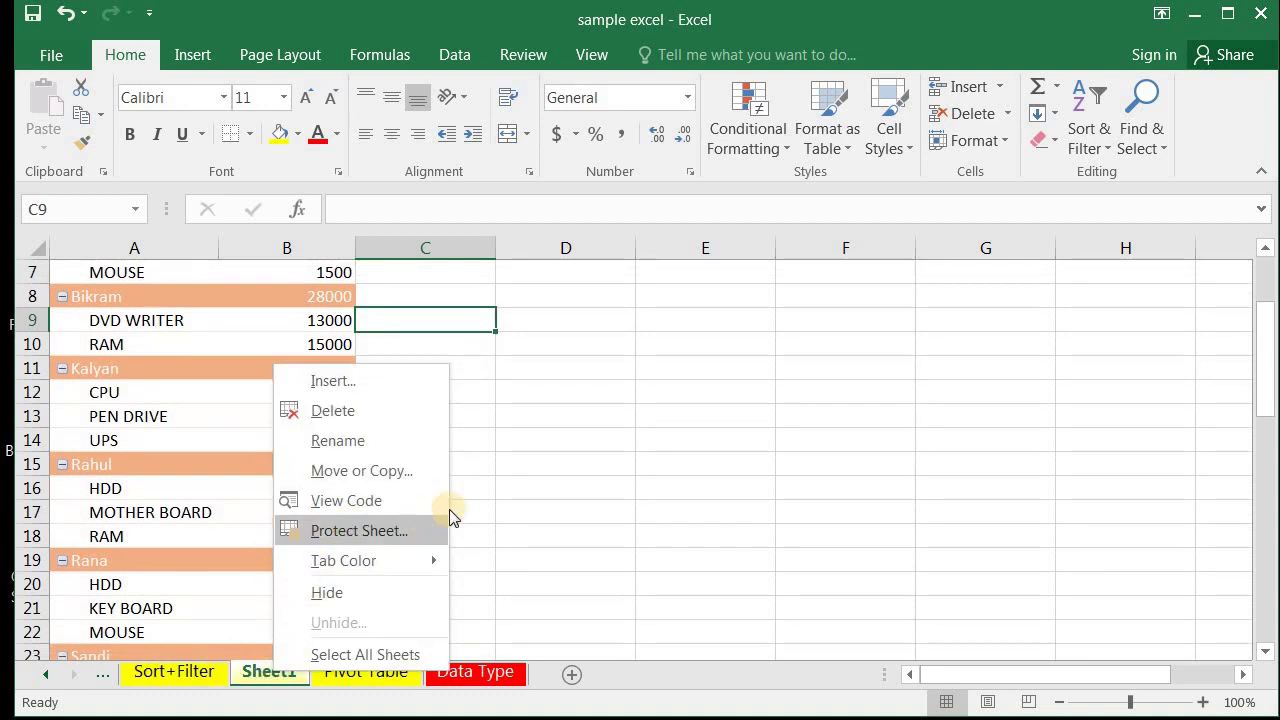
click(647, 404)
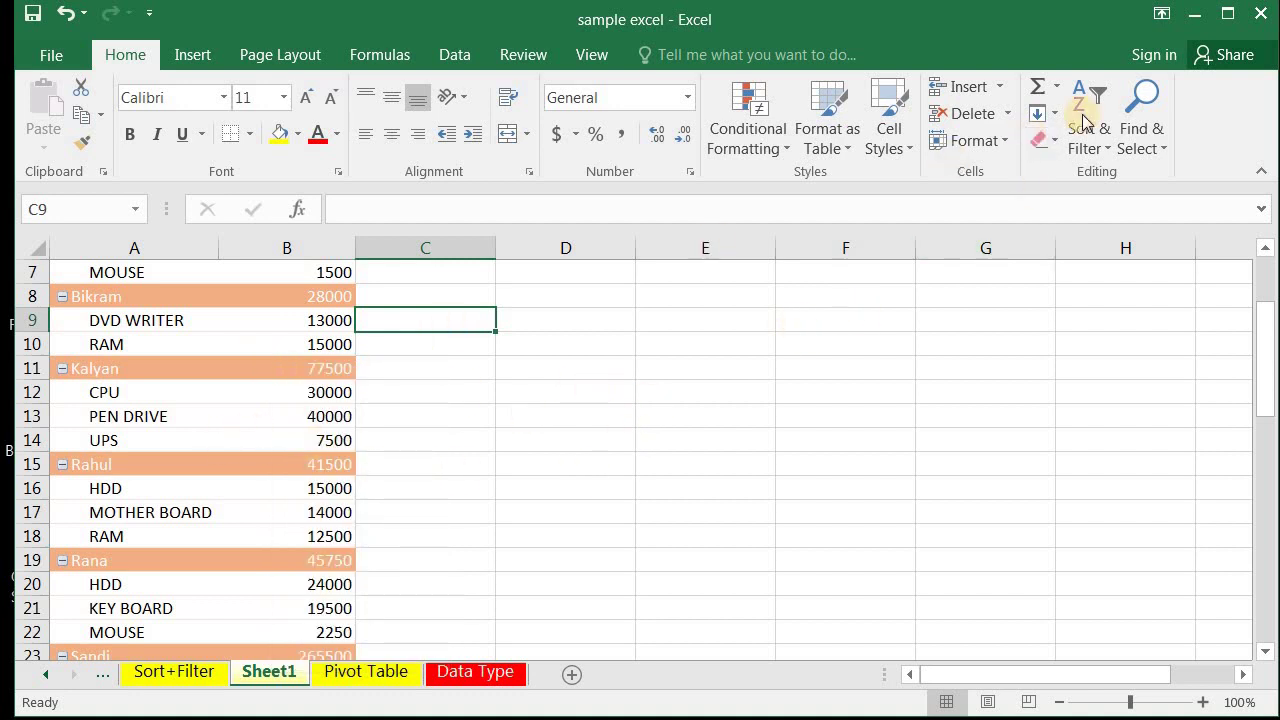
click(1052, 143)
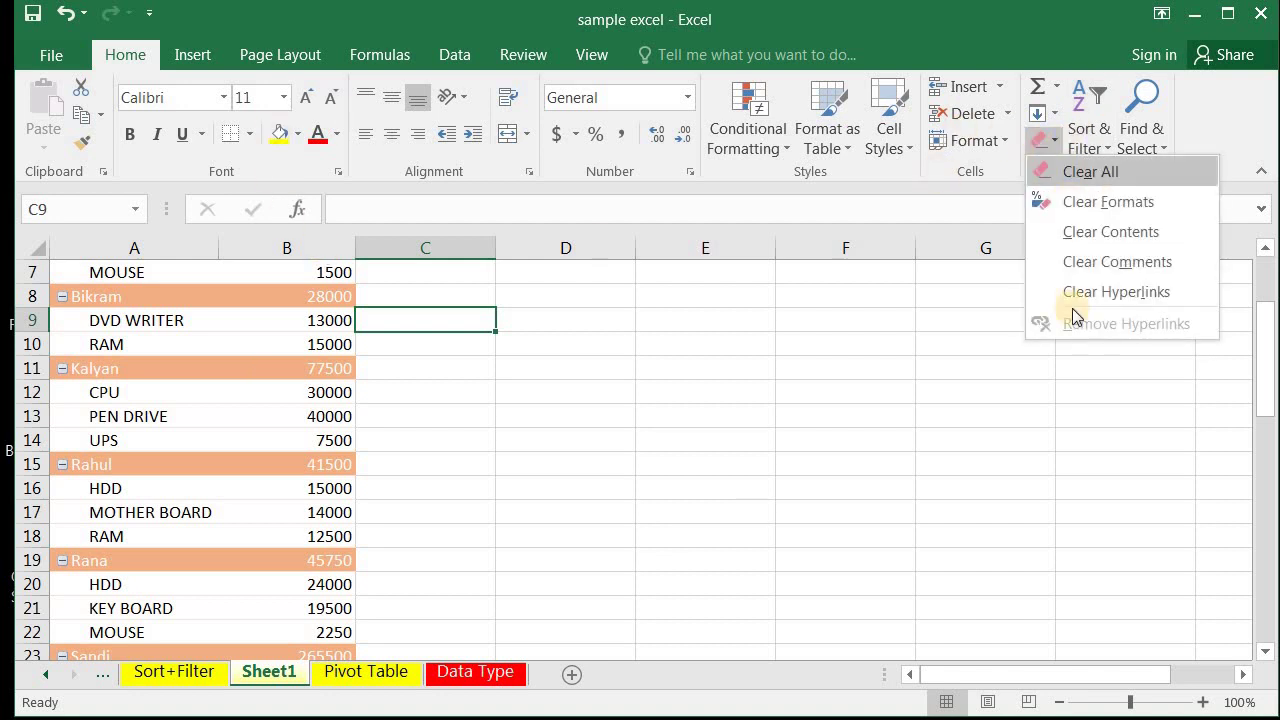
key(Escape)
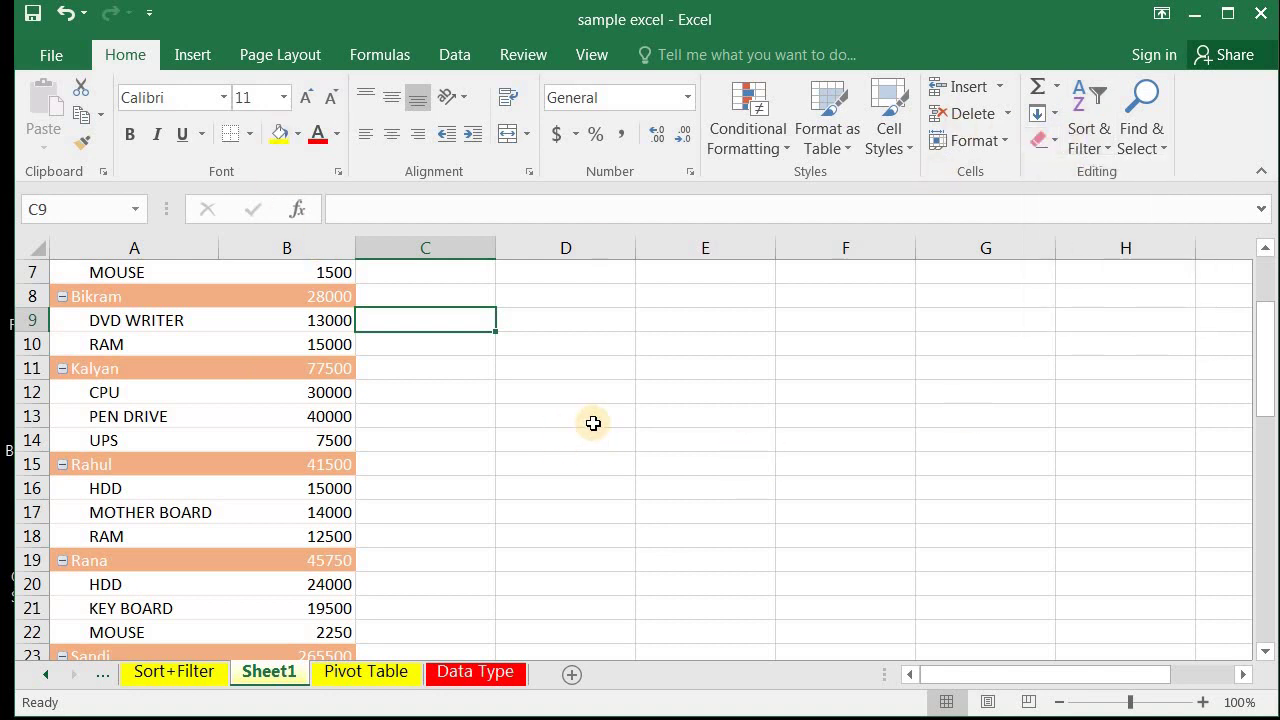
click(531, 416)
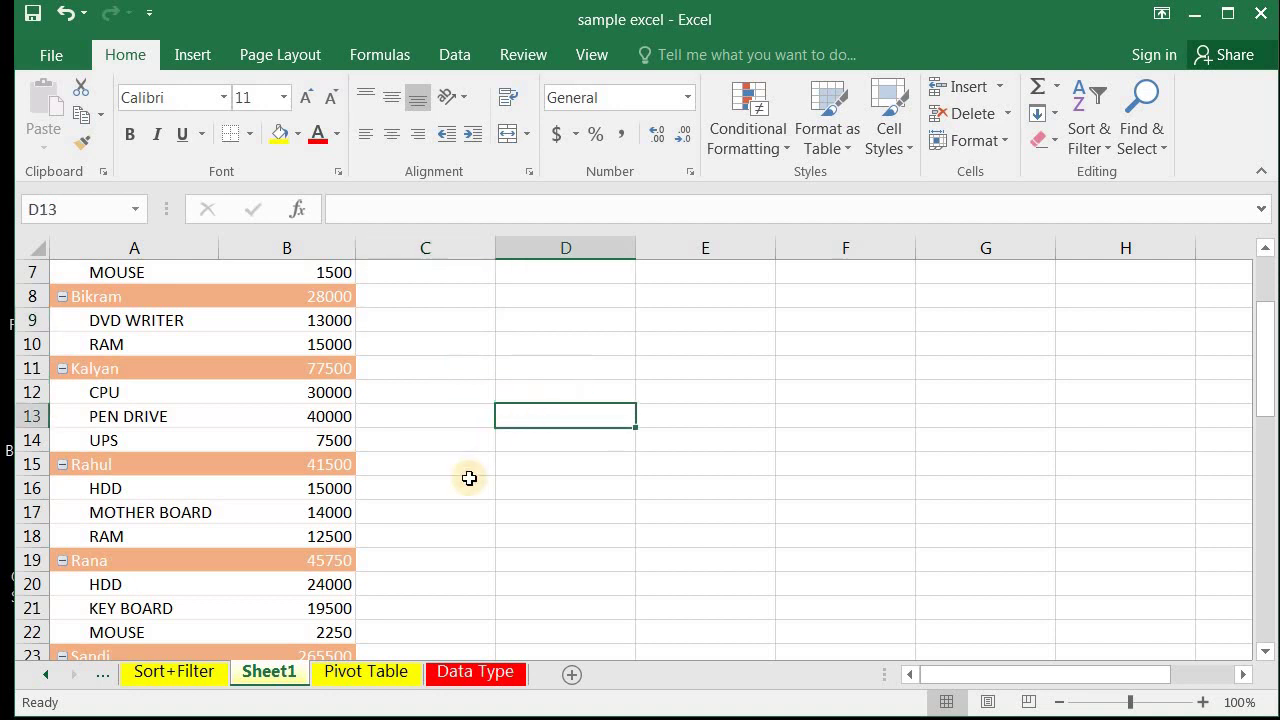
click(380, 675)
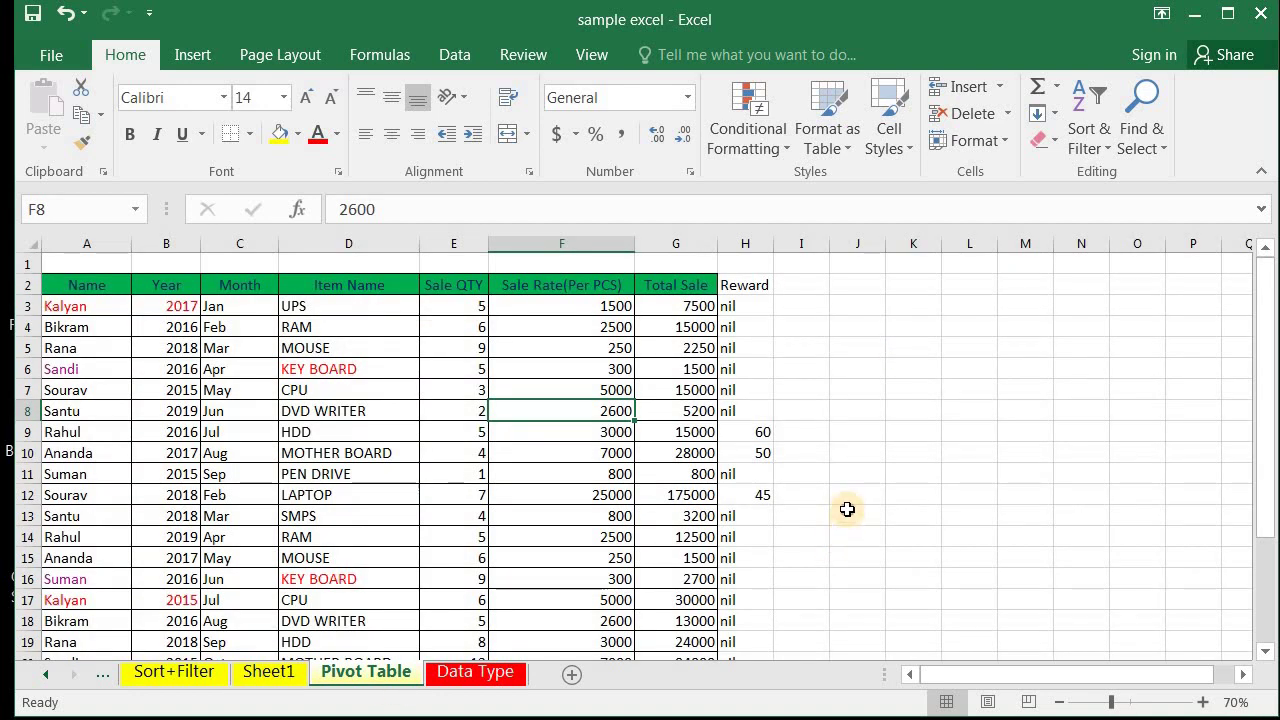
click(846, 511)
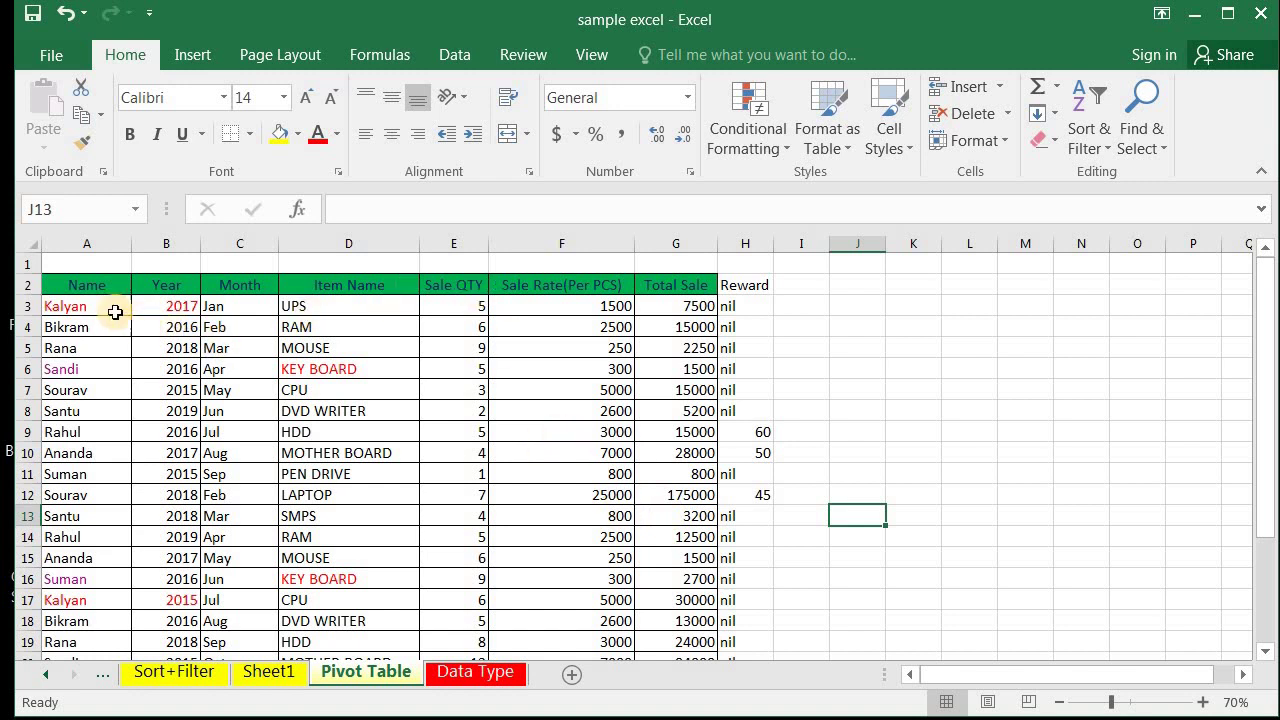
drag(151, 302, 565, 303)
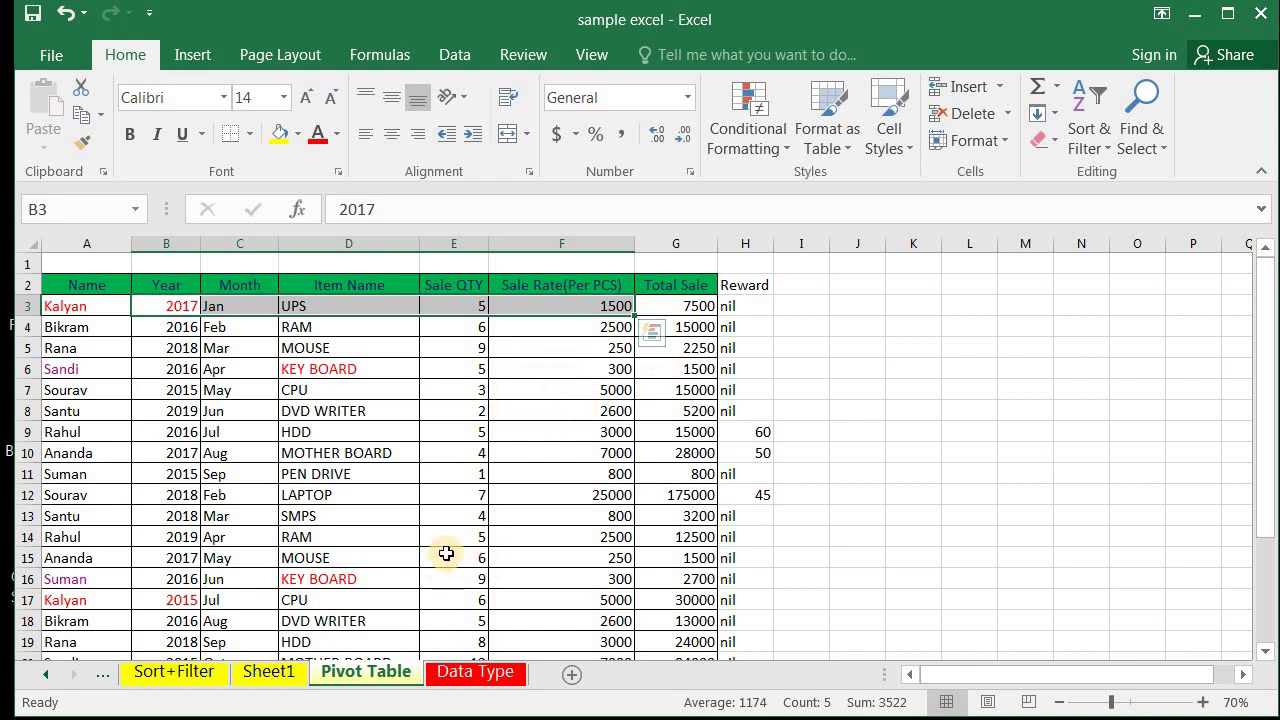
click(267, 678)
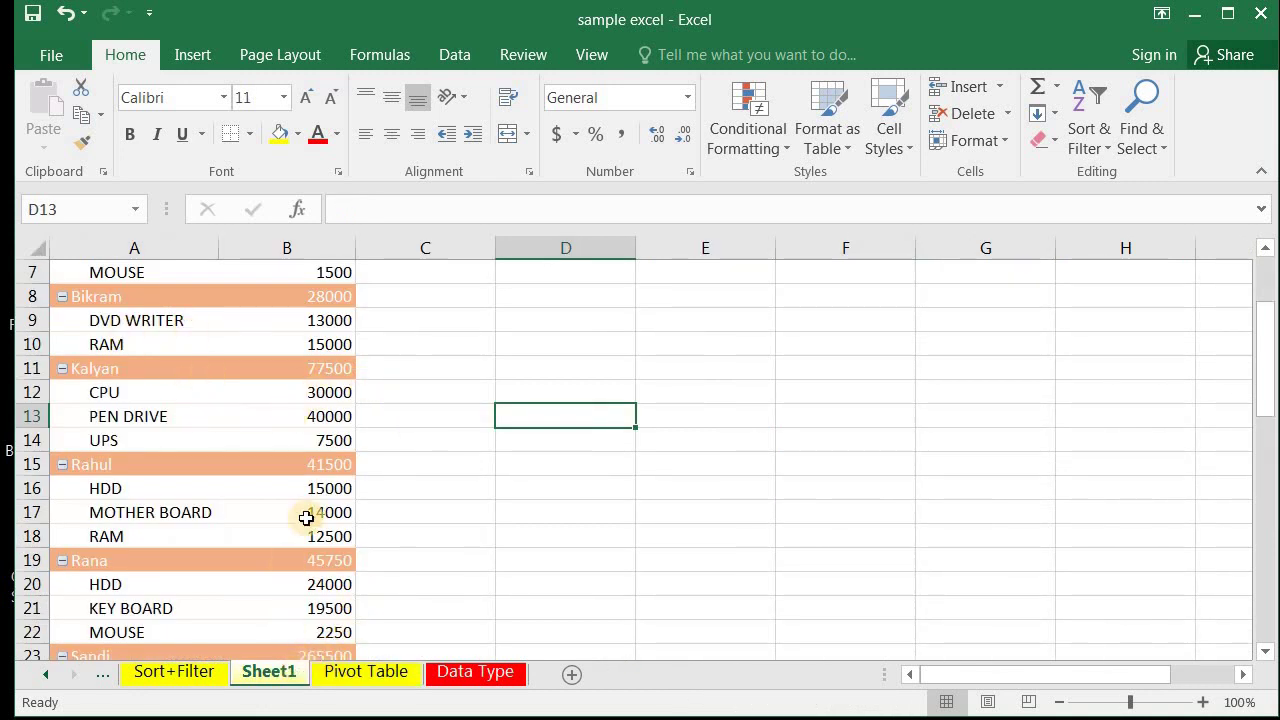
mouse_move(318, 392)
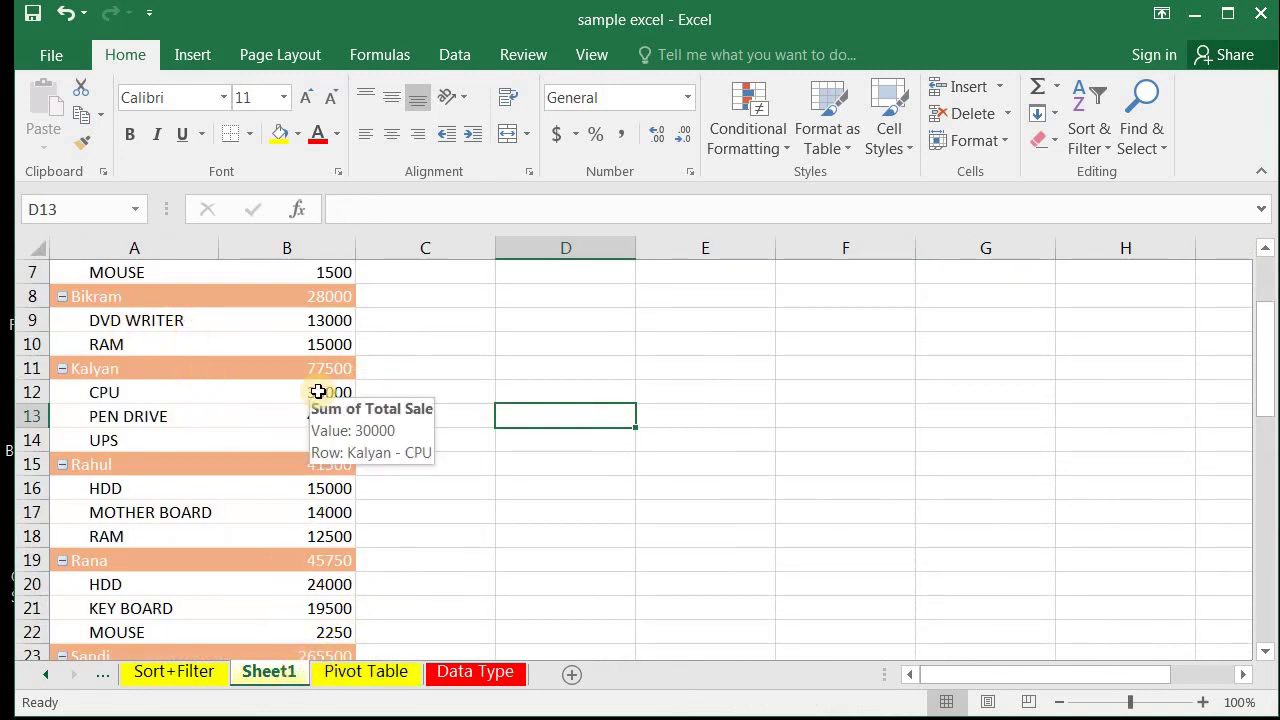